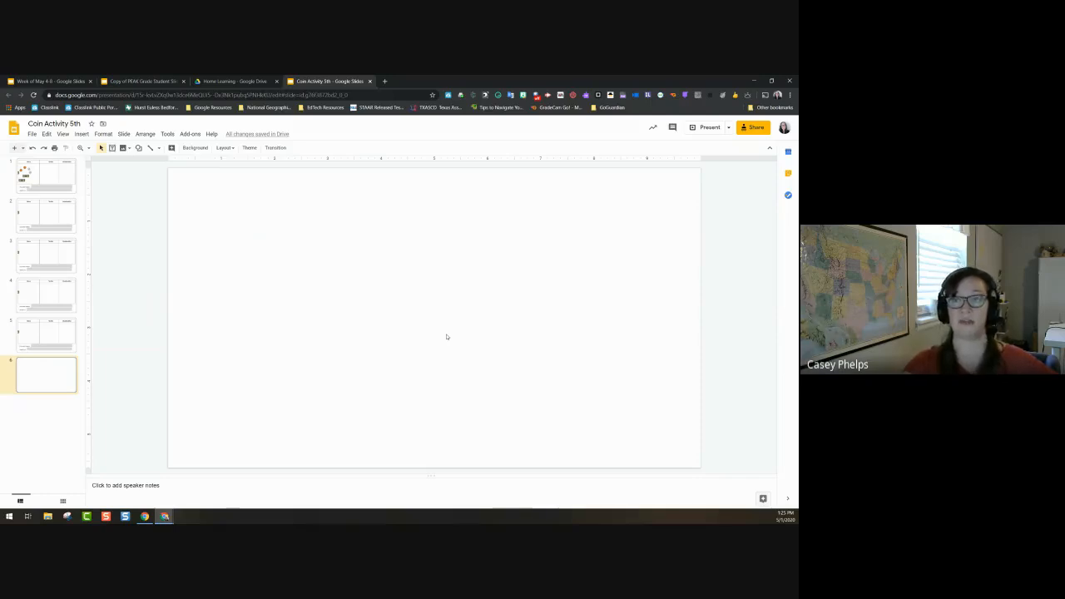
Step: Insert a tree picture from a web image search for 'tree'
left_click(124, 148)
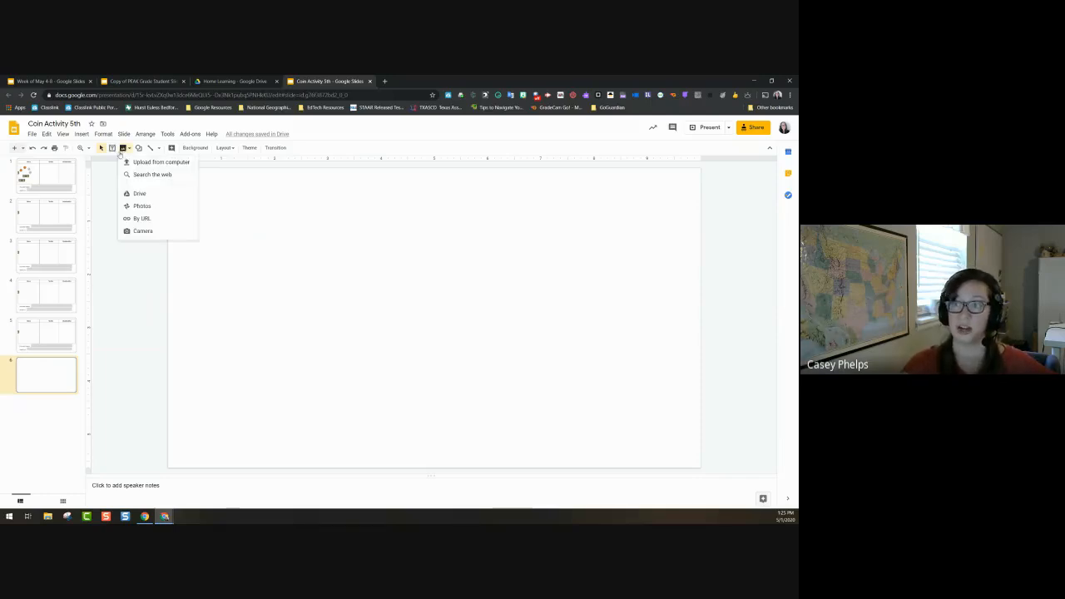
left_click(151, 174)
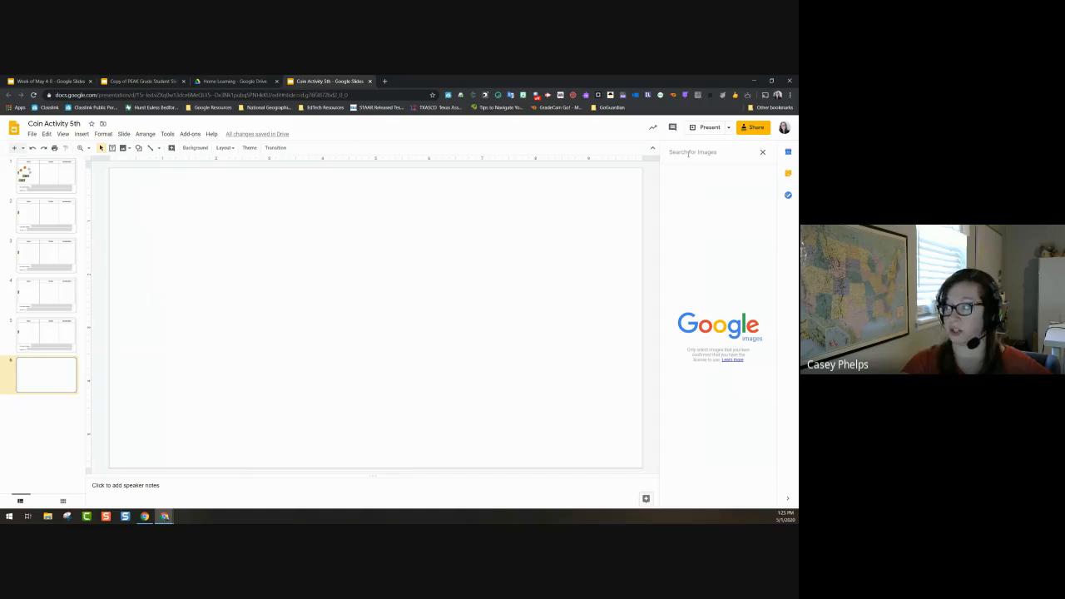
type("tree")
key("Return")
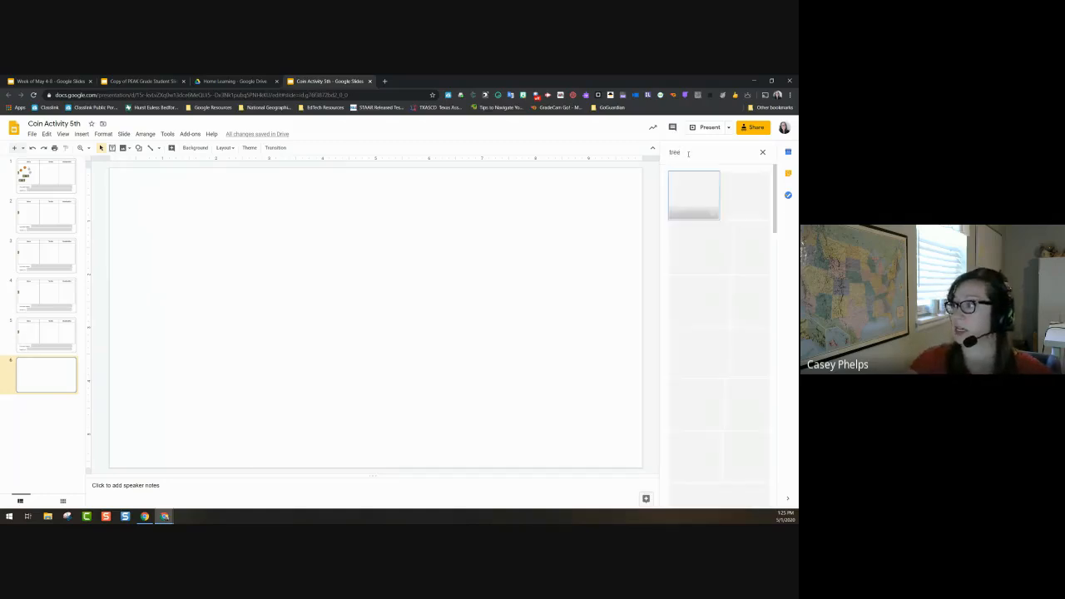
scroll(720, 333, "down", 3)
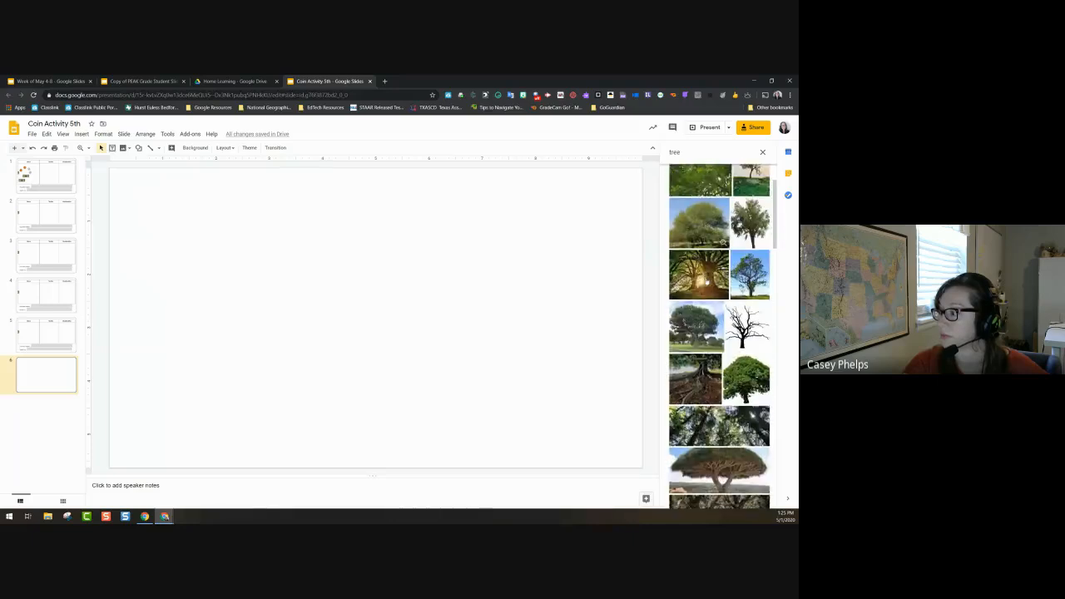
left_click(742, 477)
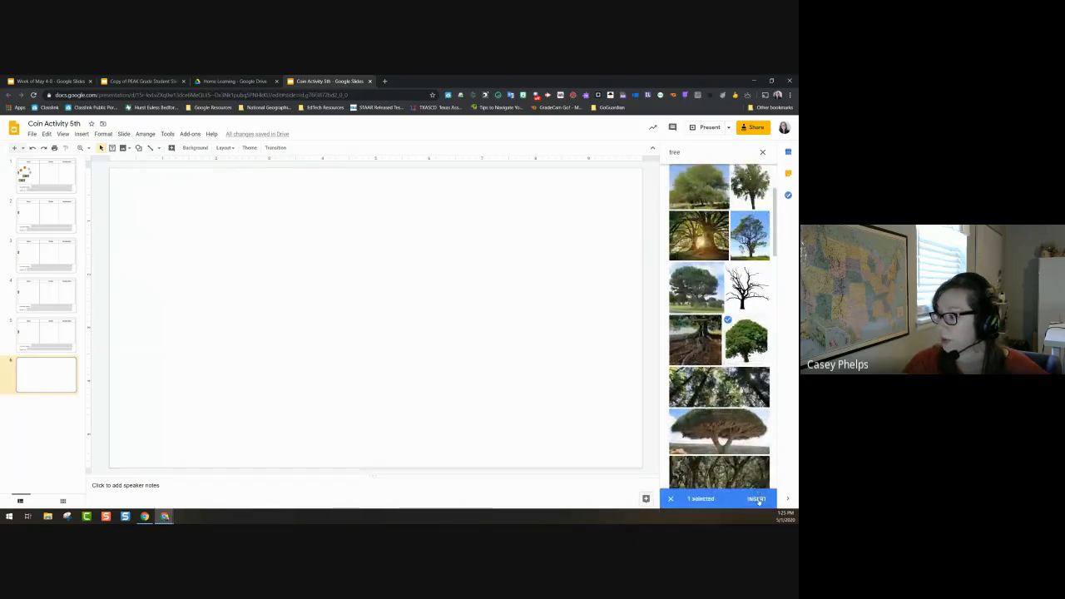
left_click(757, 496)
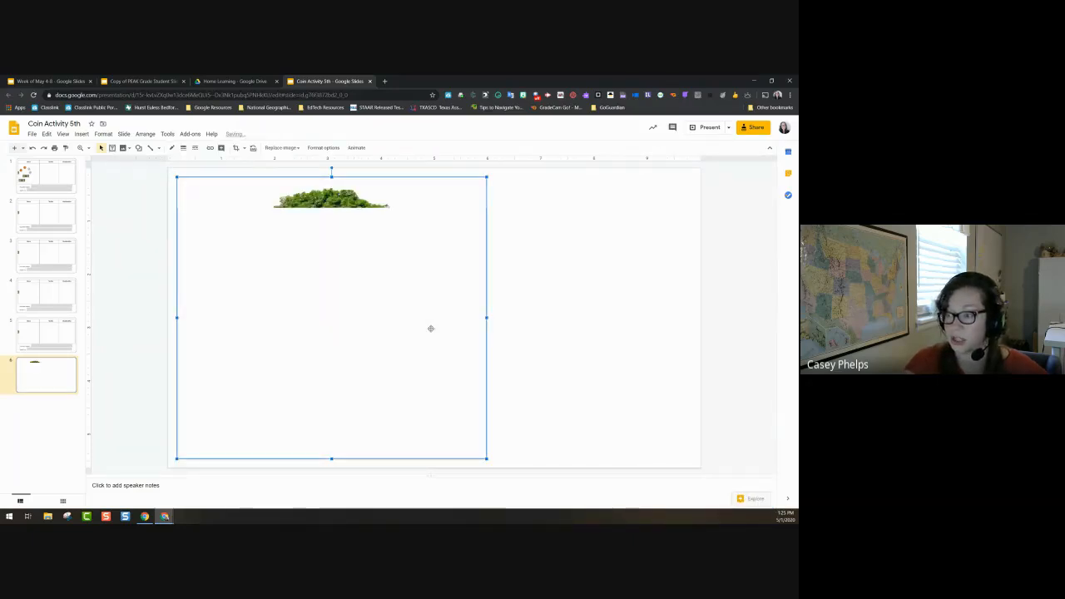
Step: Move the tree picture to the slide's right side and resize it
left_click_drag(430, 328, 533, 348)
left_click_drag(382, 467, 398, 454)
left_click(225, 190)
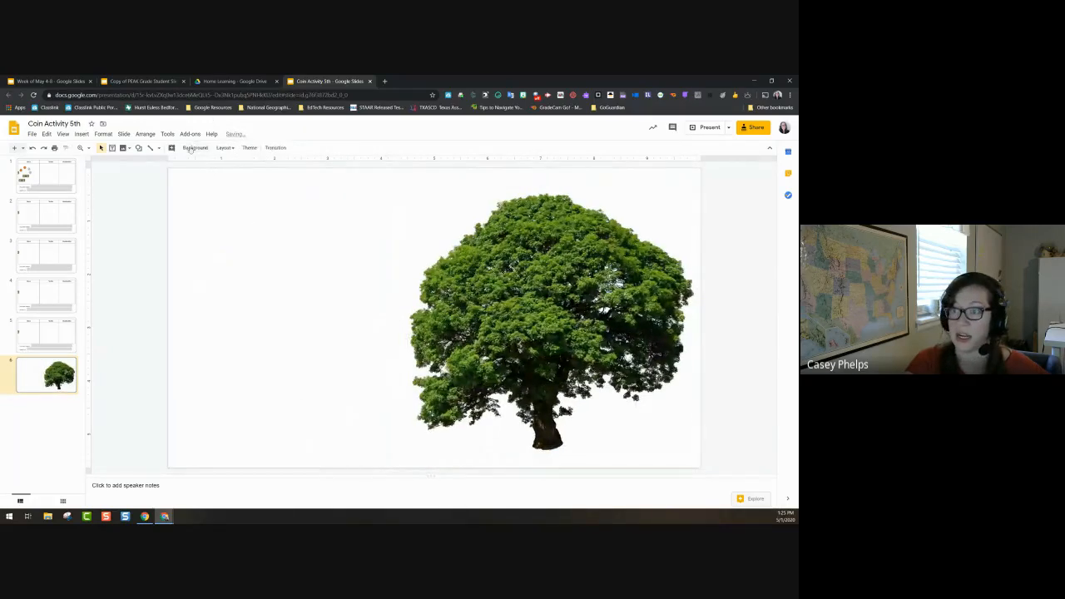
left_click(123, 149)
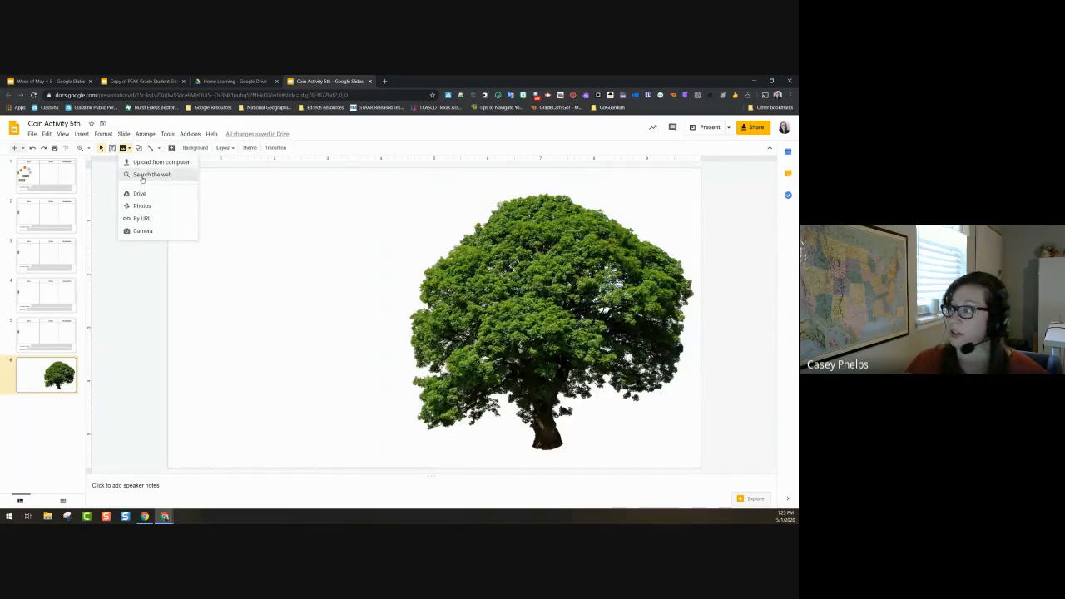
Step: Insert a wicker basket picture from a web image search for 'basket'
left_click(142, 174)
type("basket")
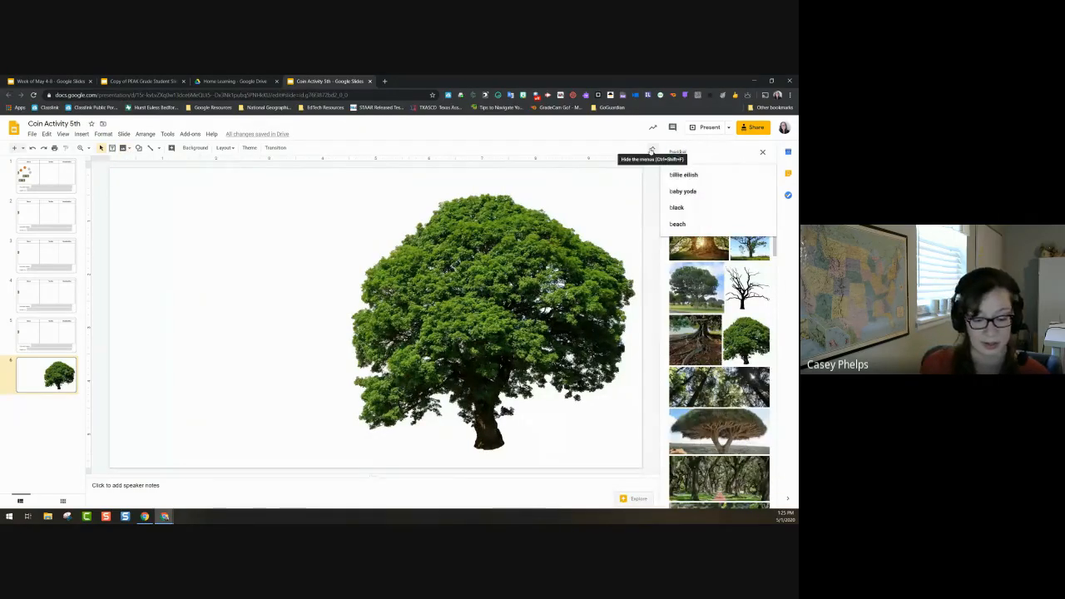
key("Return")
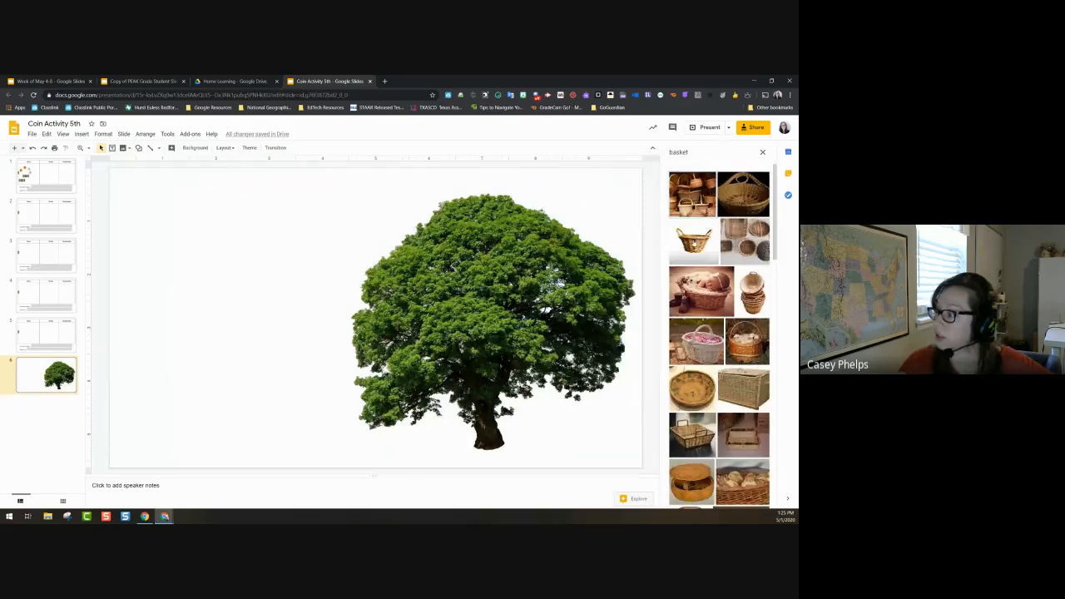
left_click(694, 239)
left_click(758, 500)
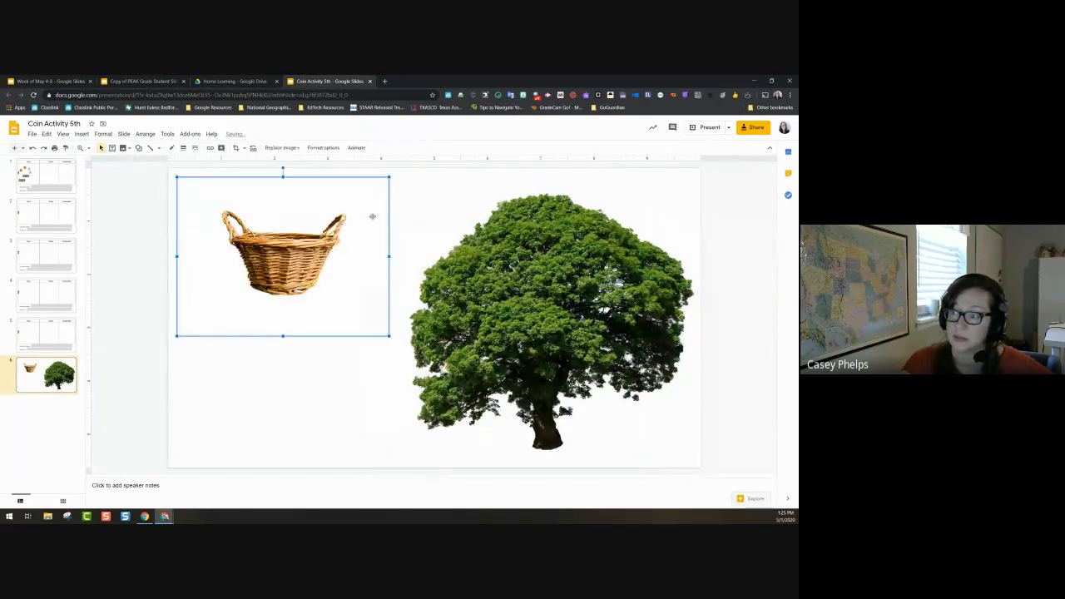
Step: Drag the basket to the slide's lower left, leaving the background settings unchanged
left_click_drag(358, 256, 349, 384)
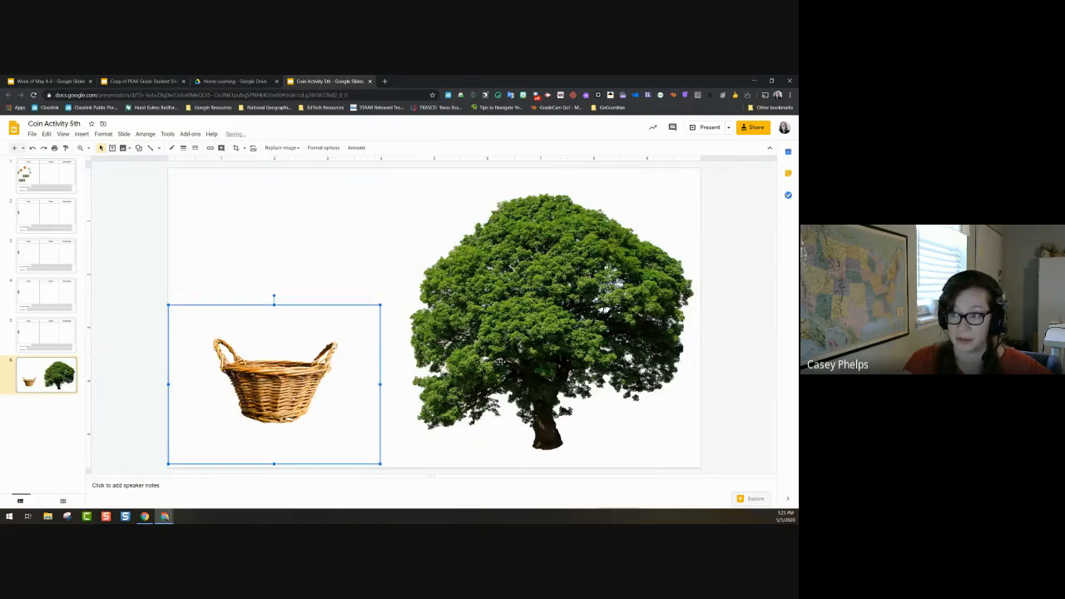
left_click(125, 234)
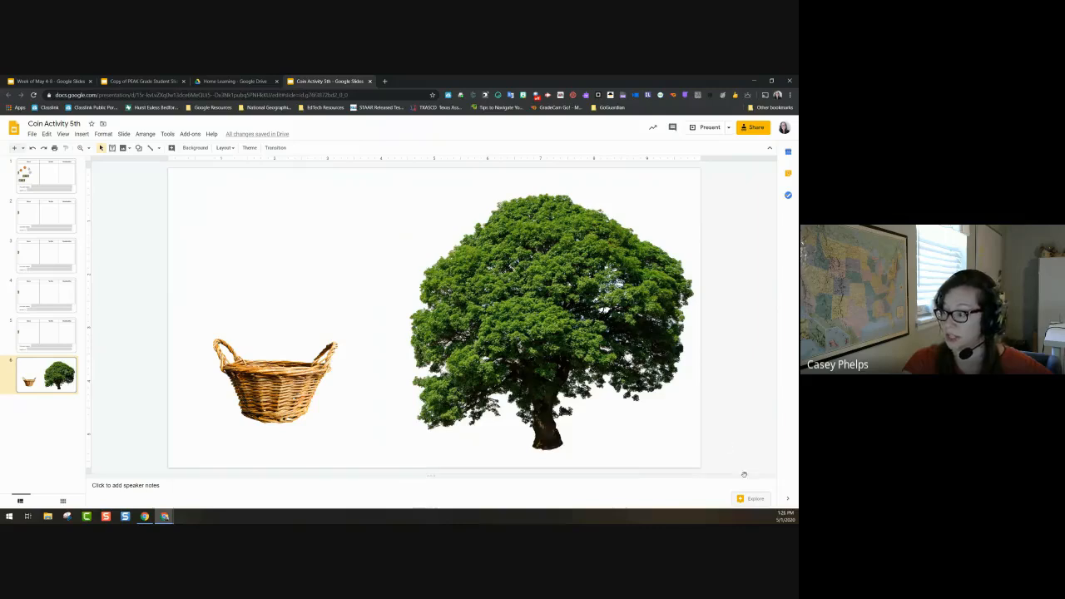
left_click(196, 147)
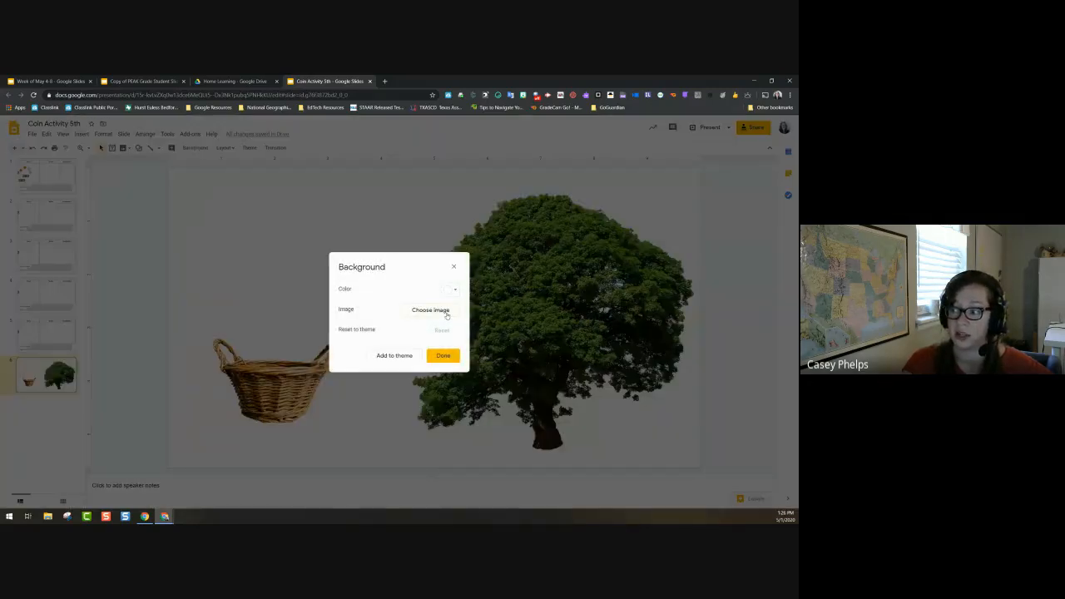
left_click(443, 355)
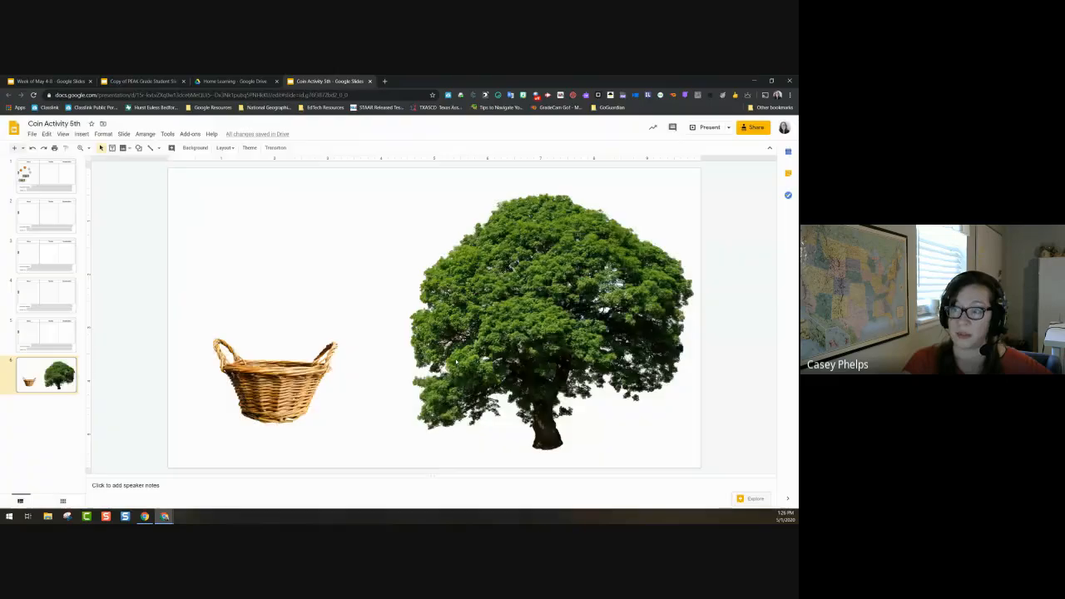
Step: Search the web for 'apples' and pick a red apple image
left_click(123, 147)
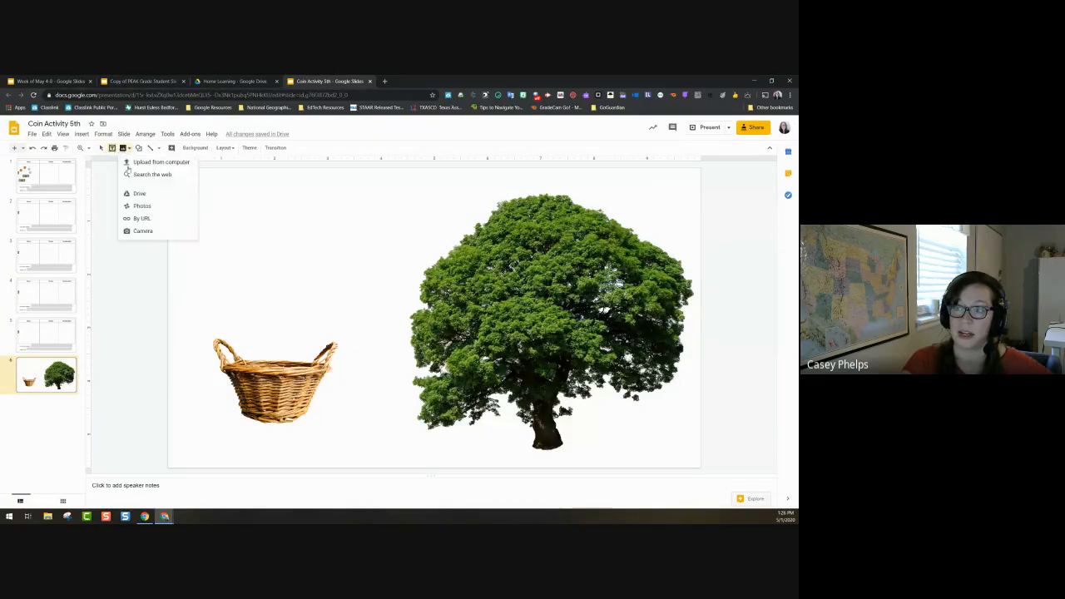
left_click(145, 174)
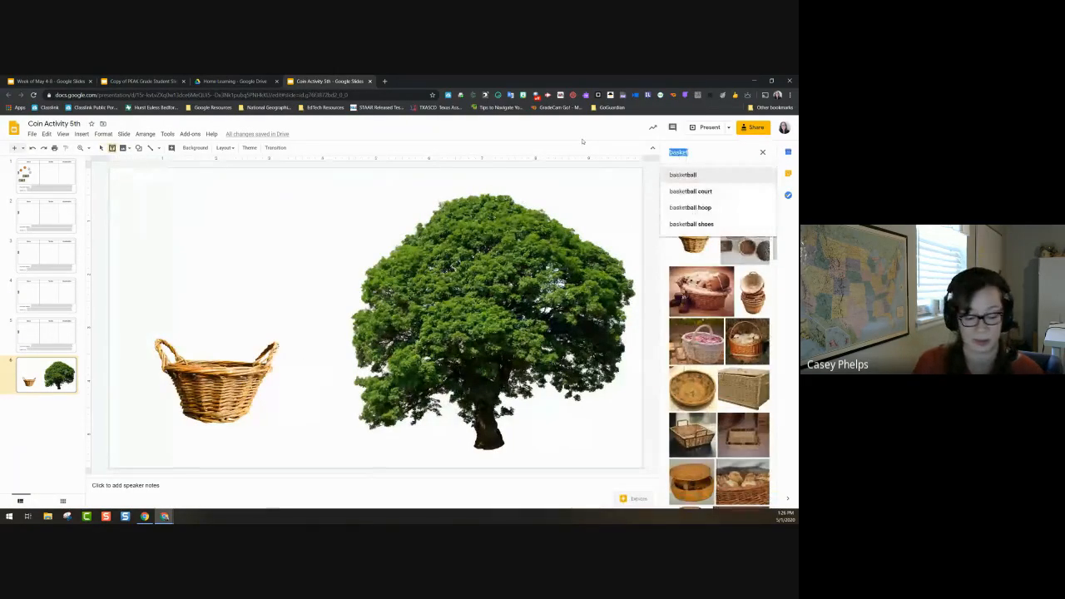
type("apples")
key("Return")
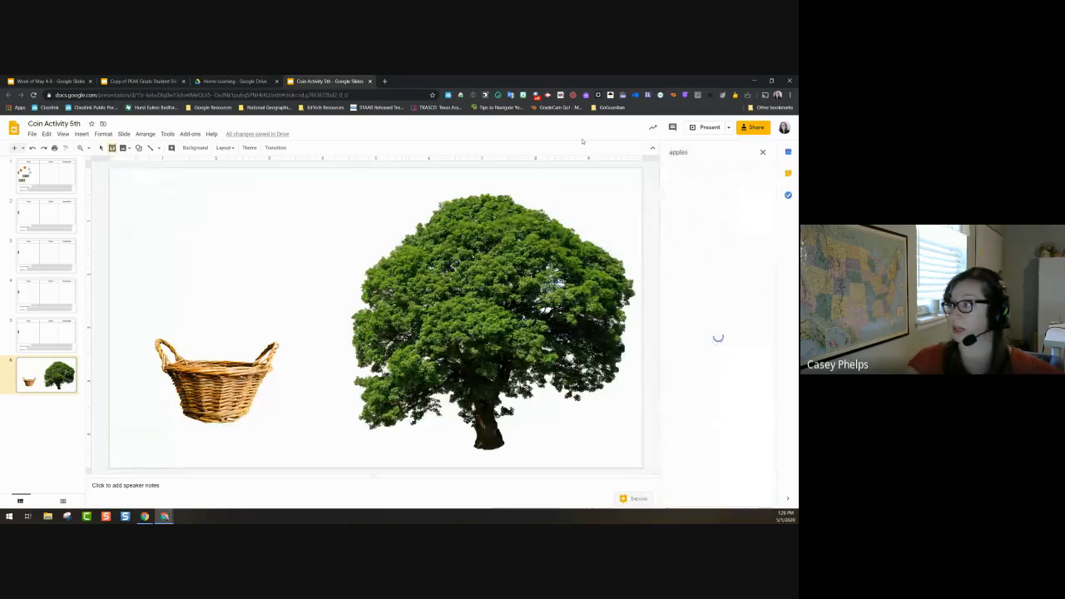
scroll(731, 330, "down", 3)
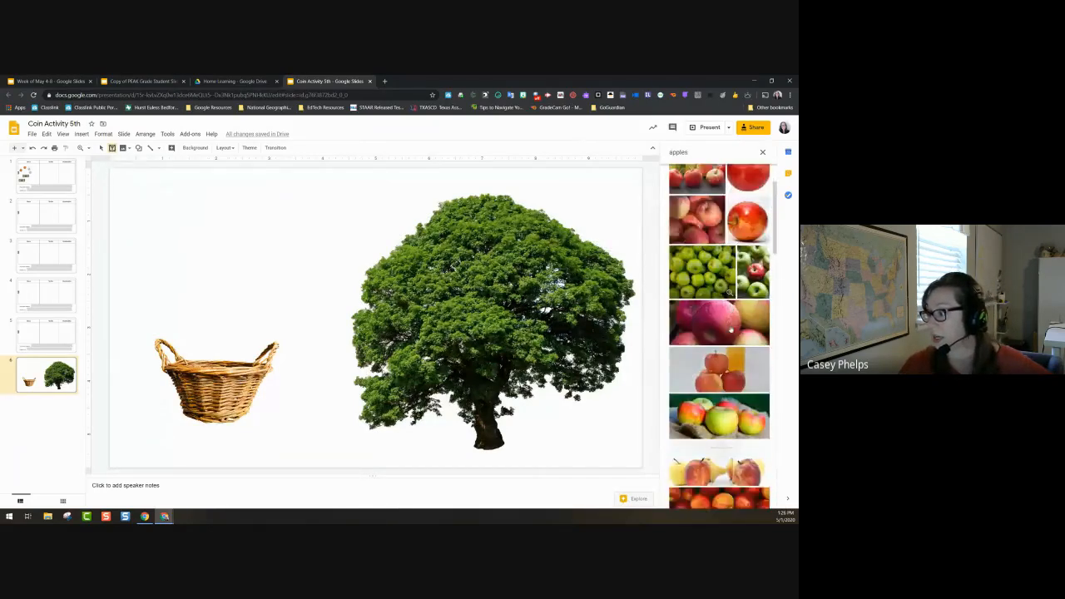
scroll(743, 220, "up", 1)
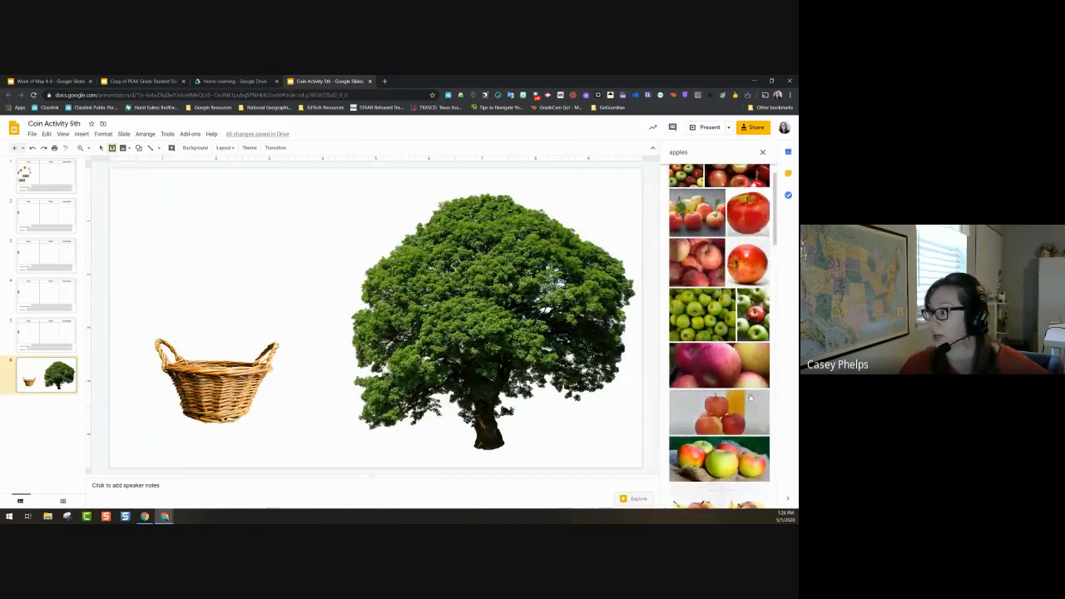
left_click(744, 218)
Step: Change the search to 'apple' and insert a single apple picture
left_click(696, 155)
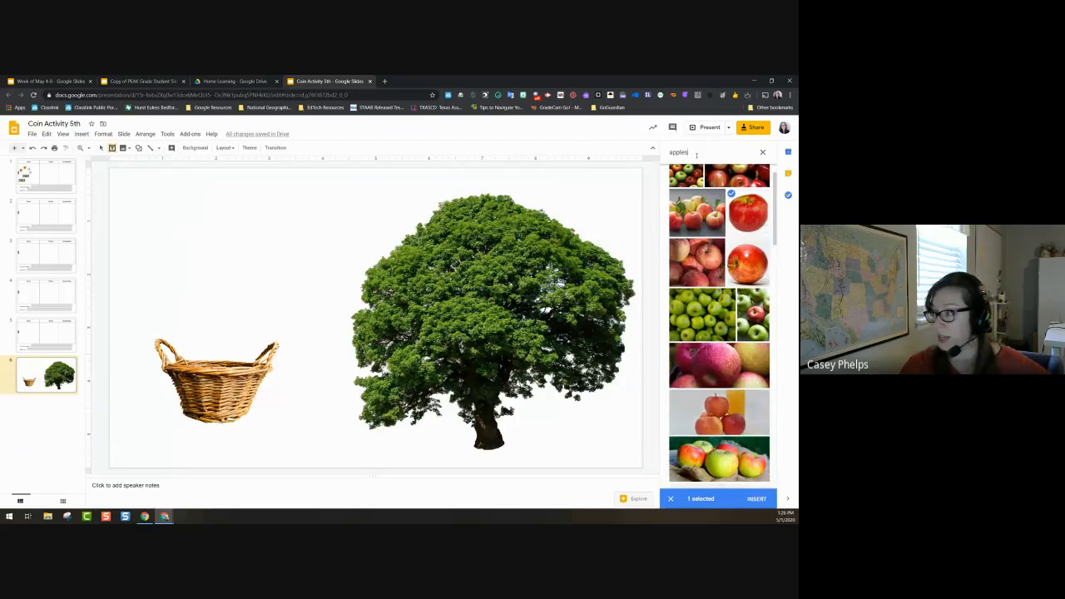
key("BackSpace")
key("Return")
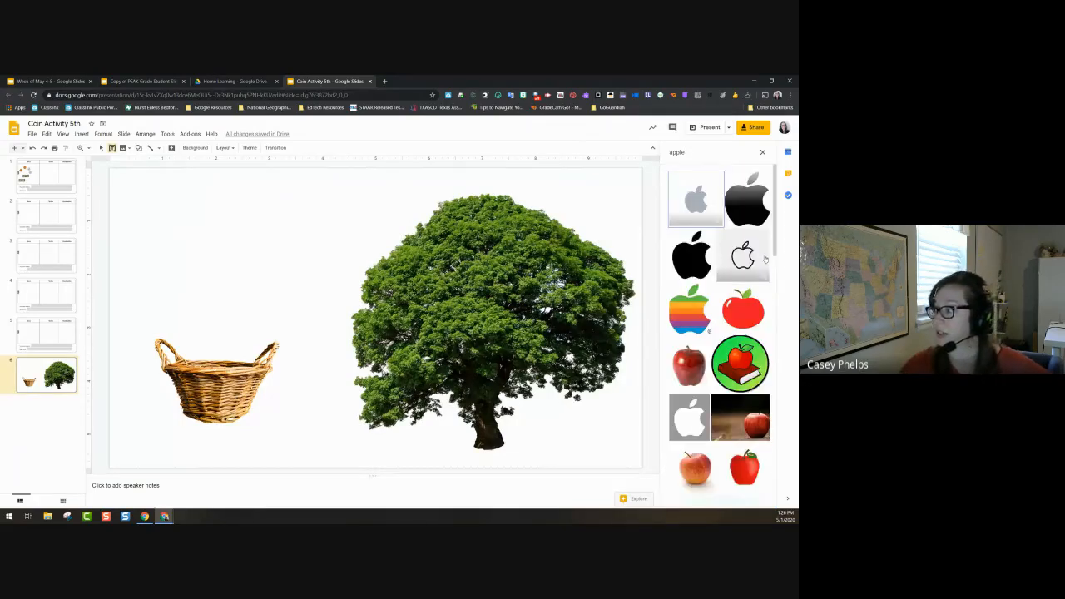
scroll(699, 285, "down", 1)
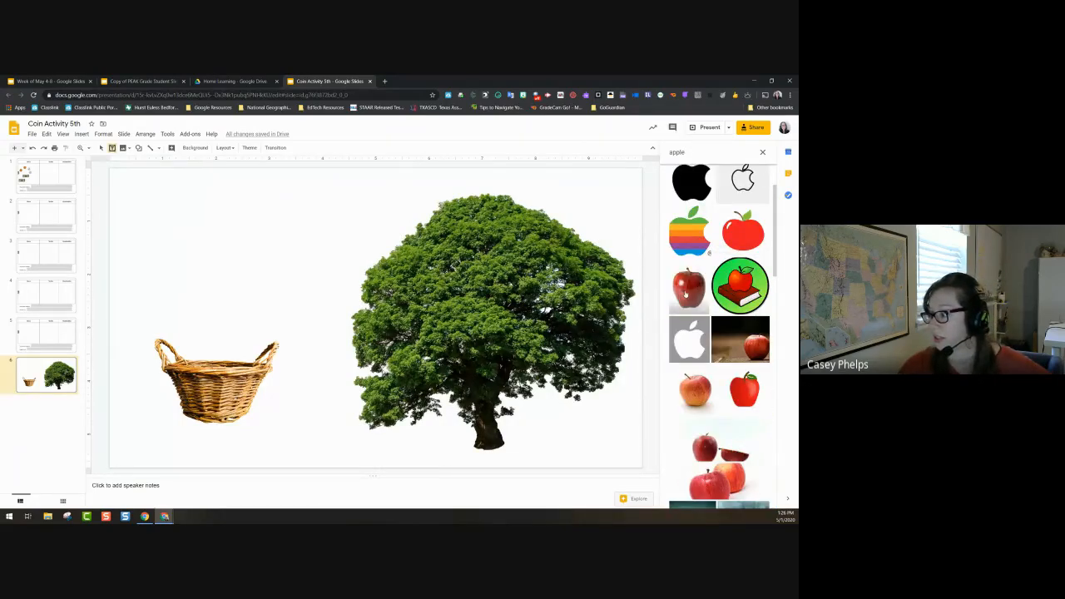
left_click(695, 392)
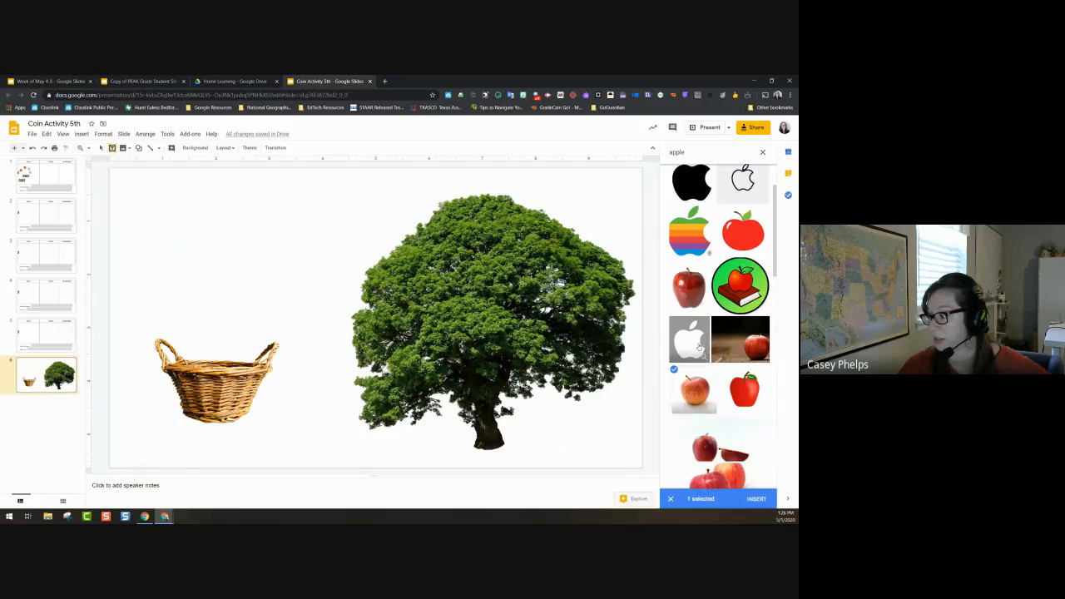
left_click(762, 502)
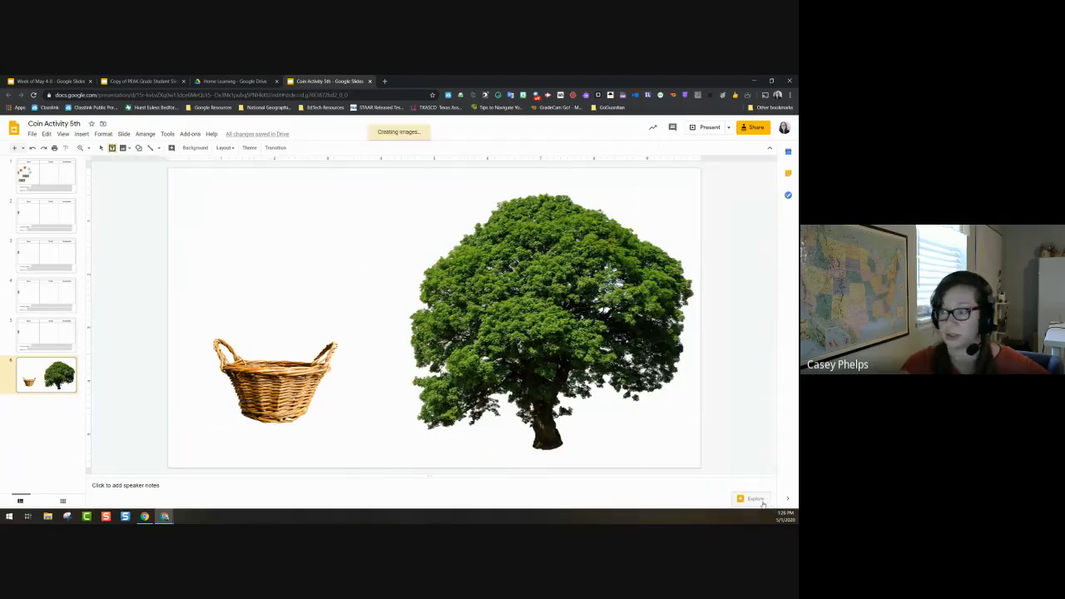
Step: Shrink the apple and place it just above the basket
left_click(284, 287)
left_click(225, 238)
left_click_drag(176, 294, 214, 260)
mouse_move(261, 219)
left_mouse_down()
mouse_move(260, 330)
mouse_move(274, 316)
mouse_move(257, 319)
mouse_move(439, 334)
left_mouse_up()
Step: Add a top text box reading 'Drag 4 apples to the tree' and shift the apple left
left_click(184, 147)
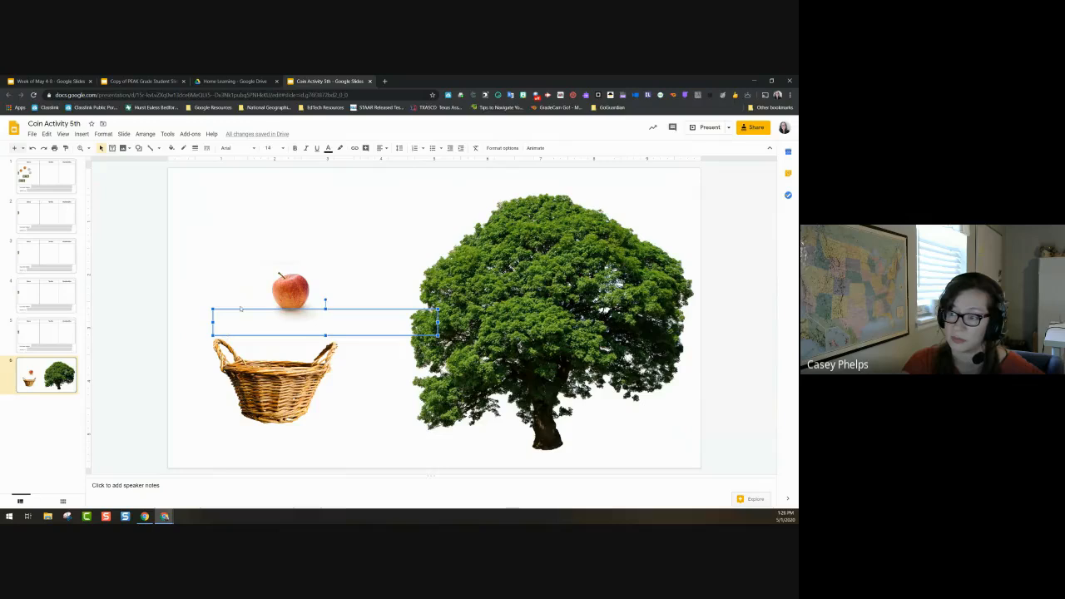
left_click_drag(237, 312, 240, 200)
left_click(239, 200)
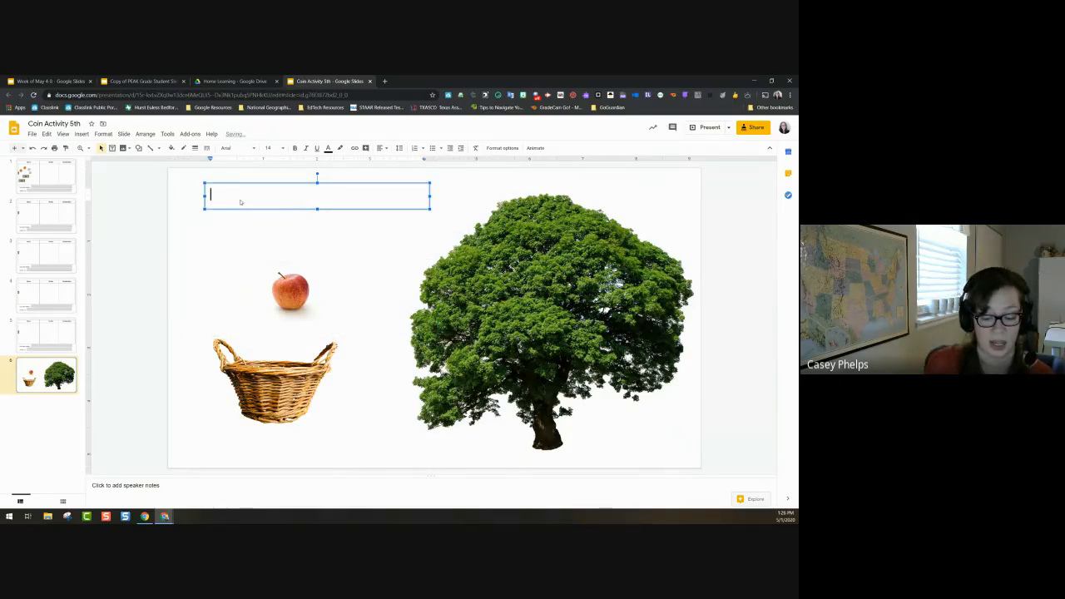
type("Drag 4 apples to the tree")
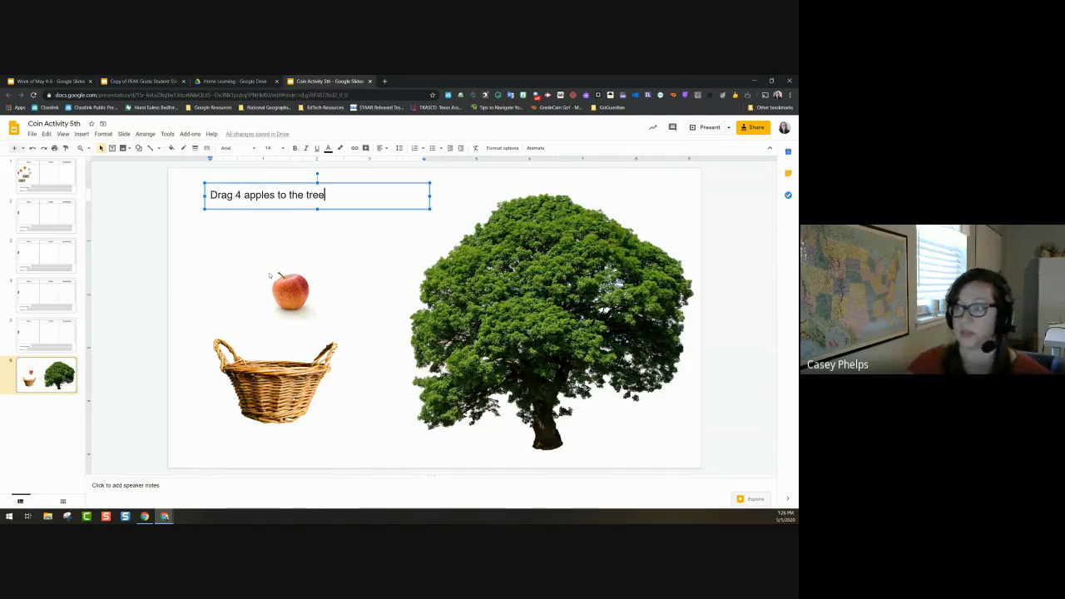
left_click_drag(292, 291, 214, 297)
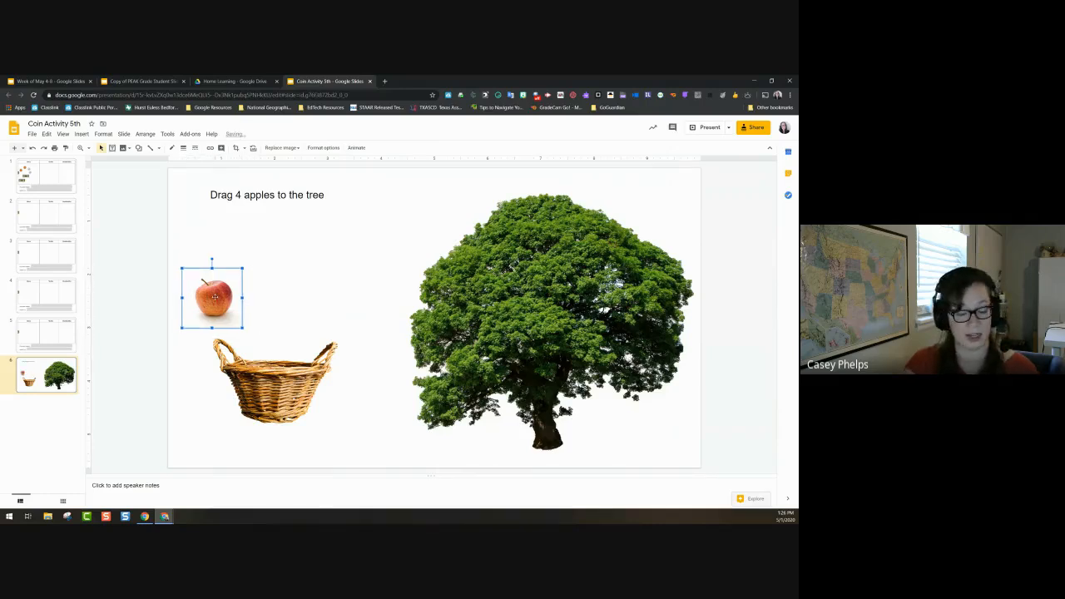
Step: Nudge the apple onto the basket and duplicate it three times, spreading copies around the basket
key("Down")
key("Right")
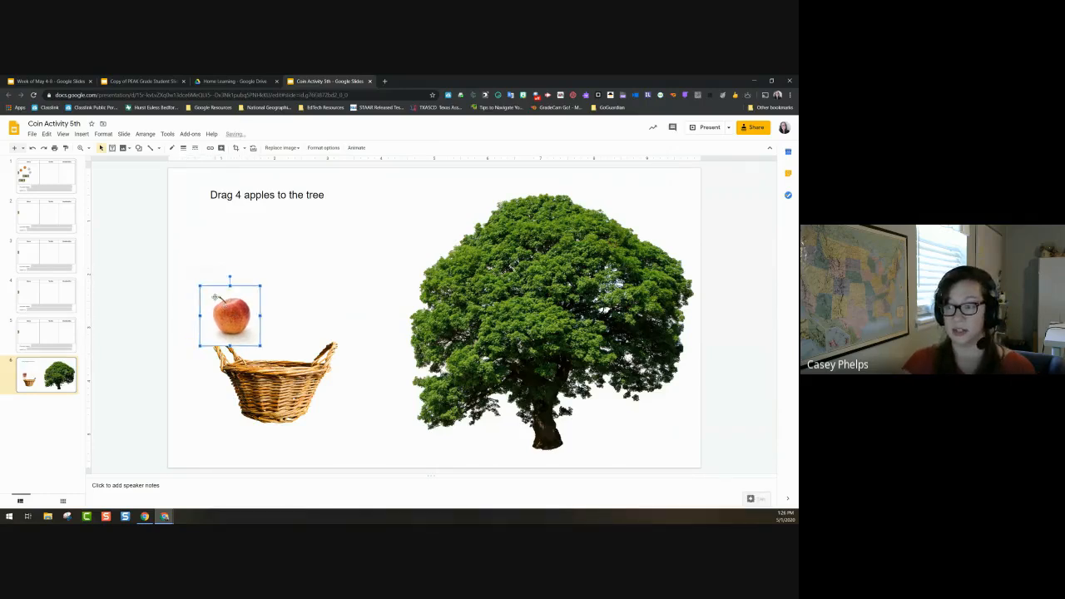
key("Down")
key("Right")
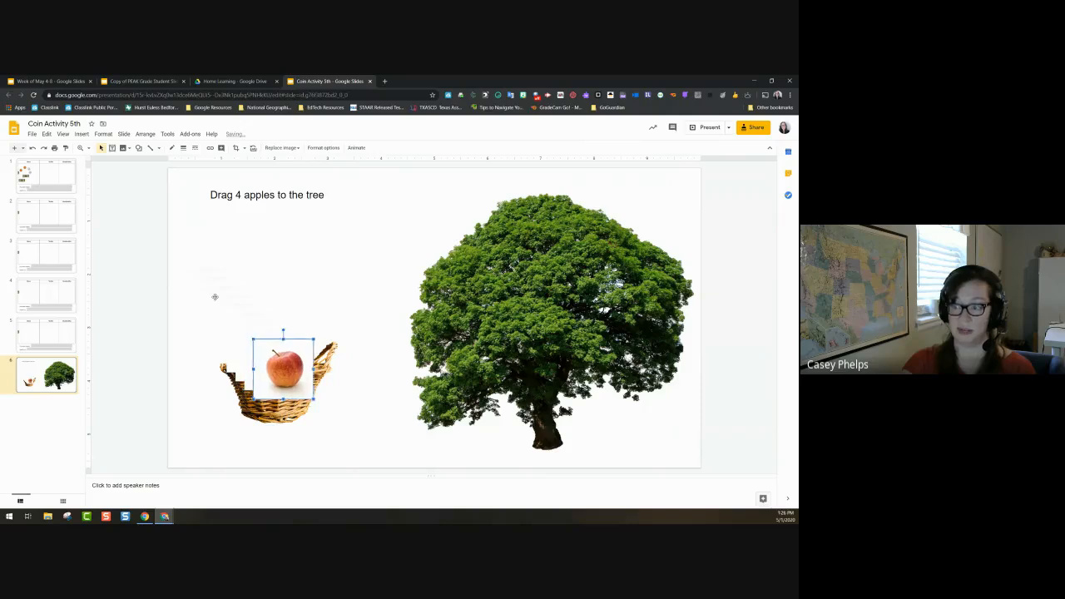
key("ctrl+d")
left_click_drag(305, 397, 374, 290)
left_click(282, 369)
key("ctrl+d")
left_click_drag(268, 374, 297, 285)
left_click(265, 354)
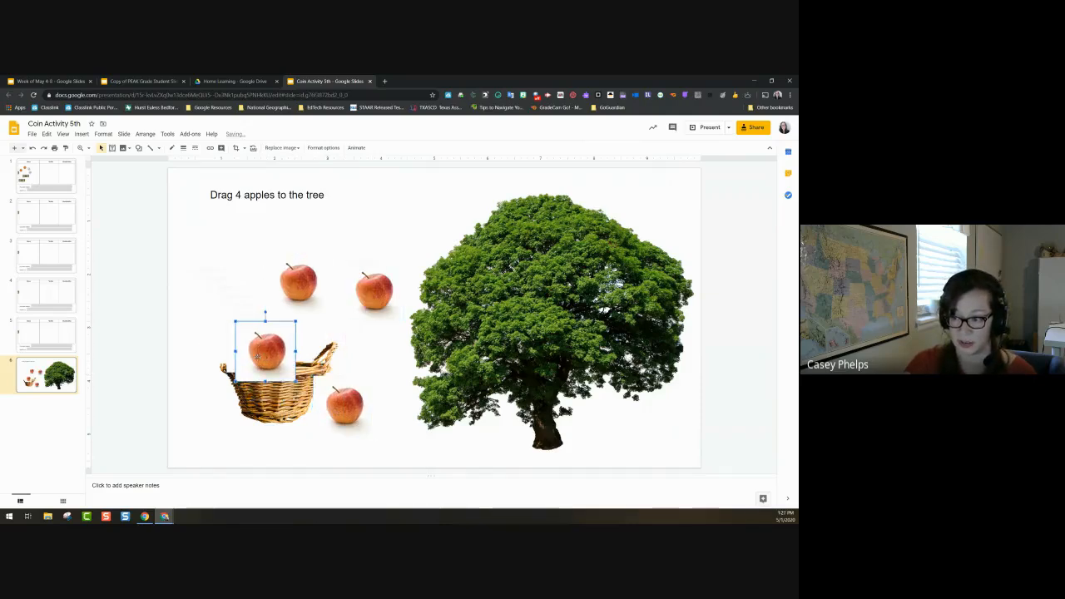
key("ctrl+d")
left_click_drag(265, 354, 223, 401)
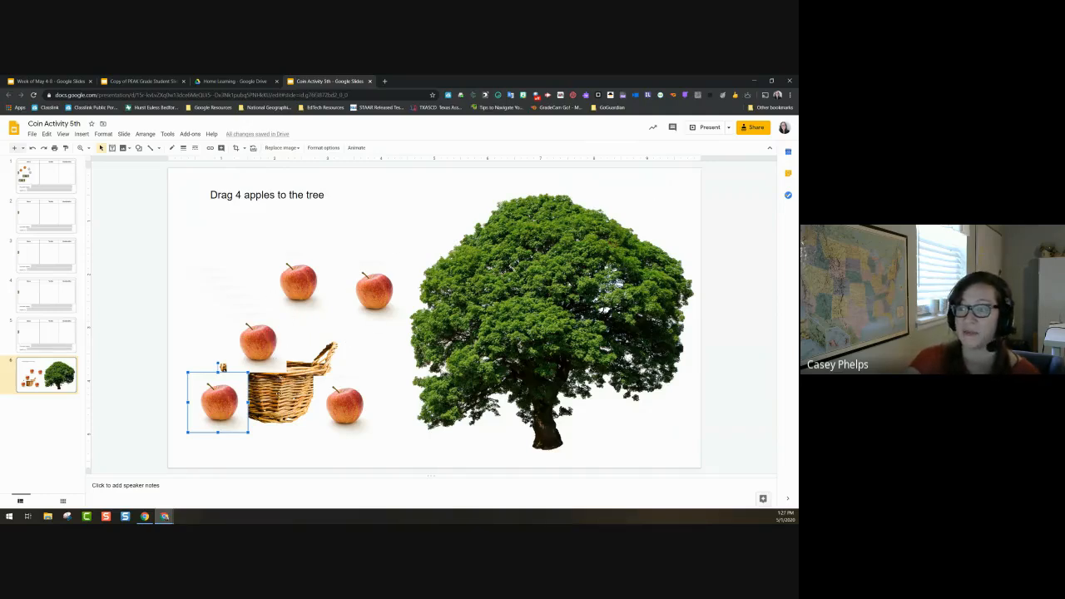
Step: Pull apple copies out of the stack and park one off the slide's left edge
left_click_drag(243, 324, 115, 211)
left_click(212, 310)
left_click_drag(211, 309, 130, 346)
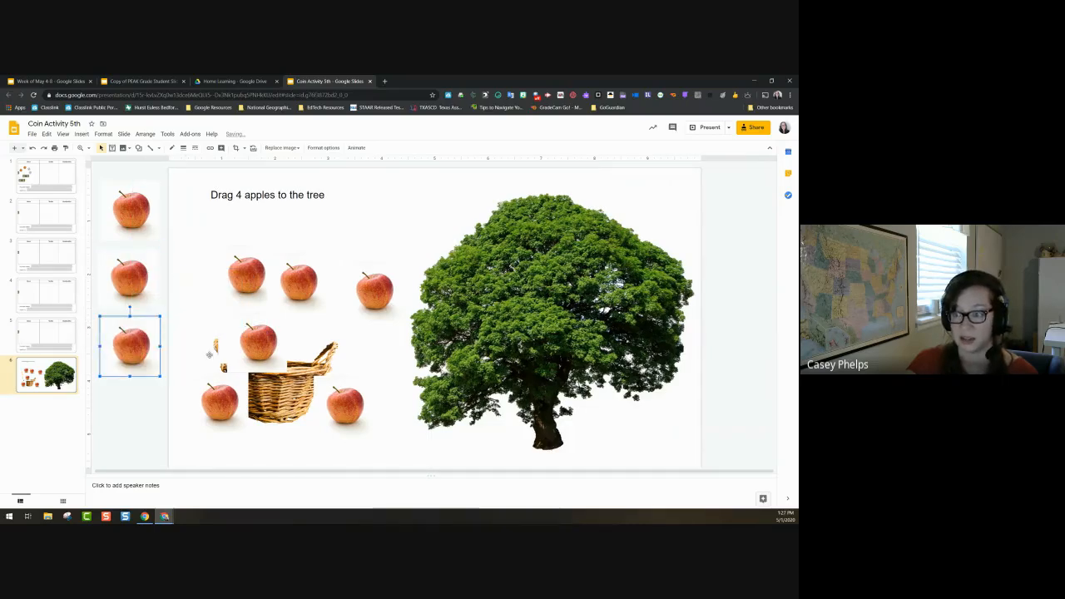
Step: Park another apple off the left edge and rearrange the loose apples by the basket
left_click_drag(216, 367, 126, 416)
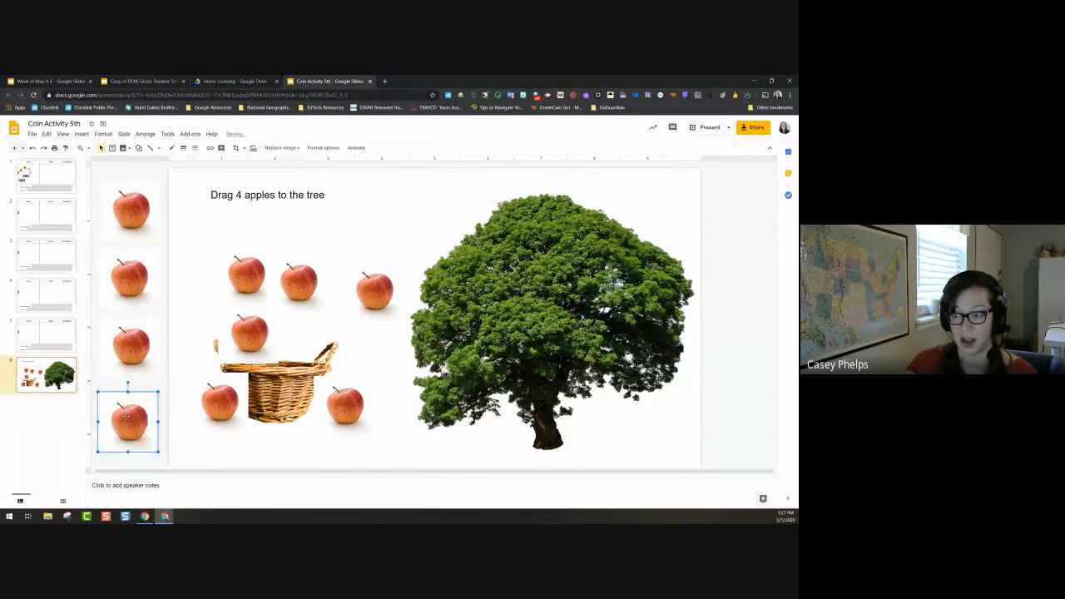
left_click_drag(252, 341, 207, 296)
left_click_drag(262, 268, 272, 236)
left_click(312, 283)
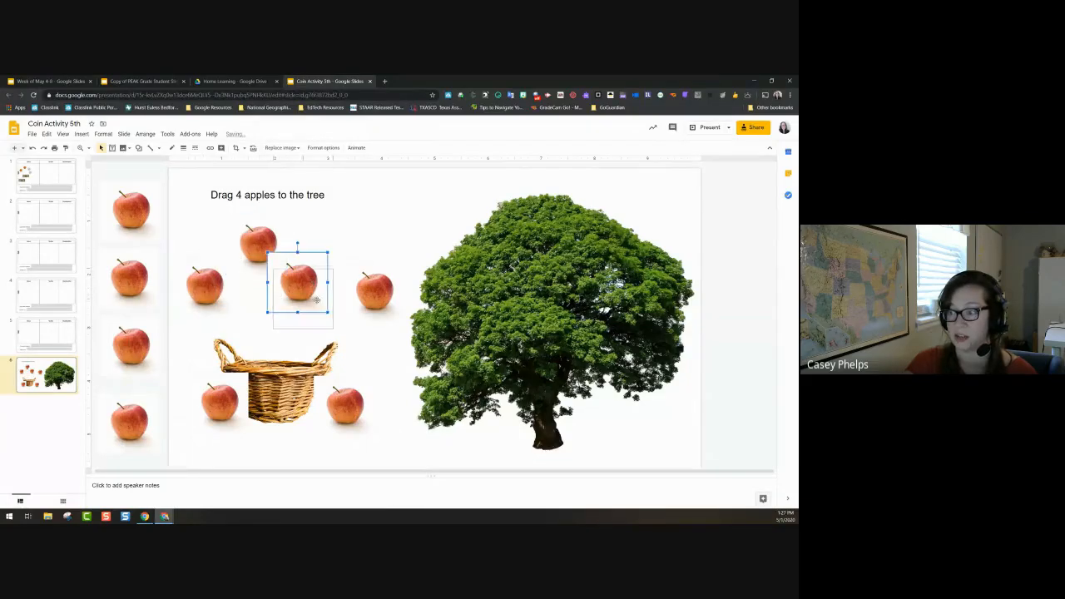
left_click_drag(316, 298, 322, 313)
left_click_drag(236, 403, 221, 431)
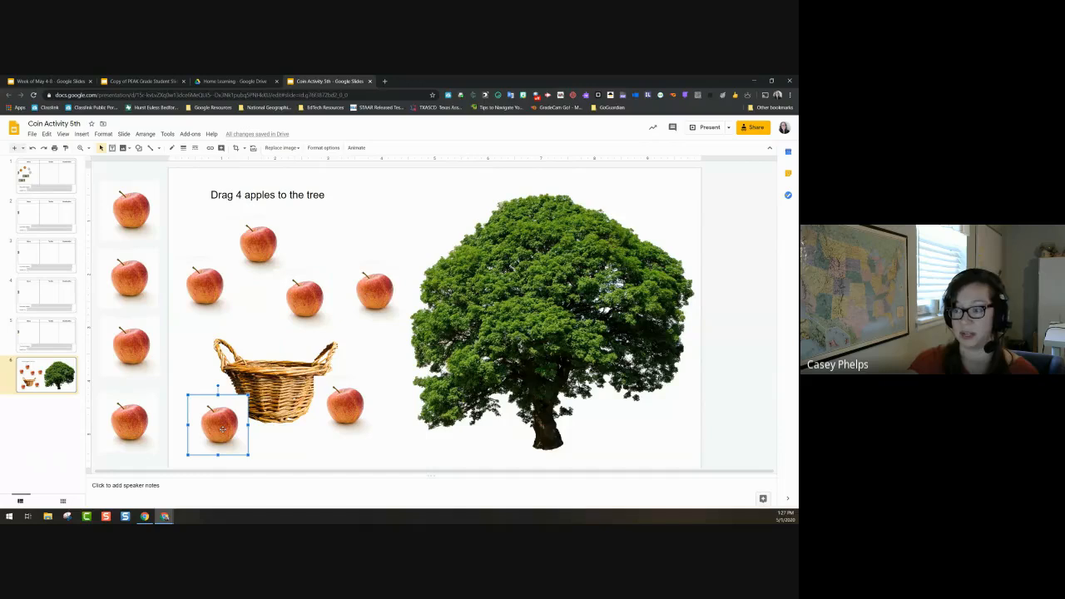
Step: Drag four apples onto the tree's right, upper left, centre and lower left
left_click(373, 288)
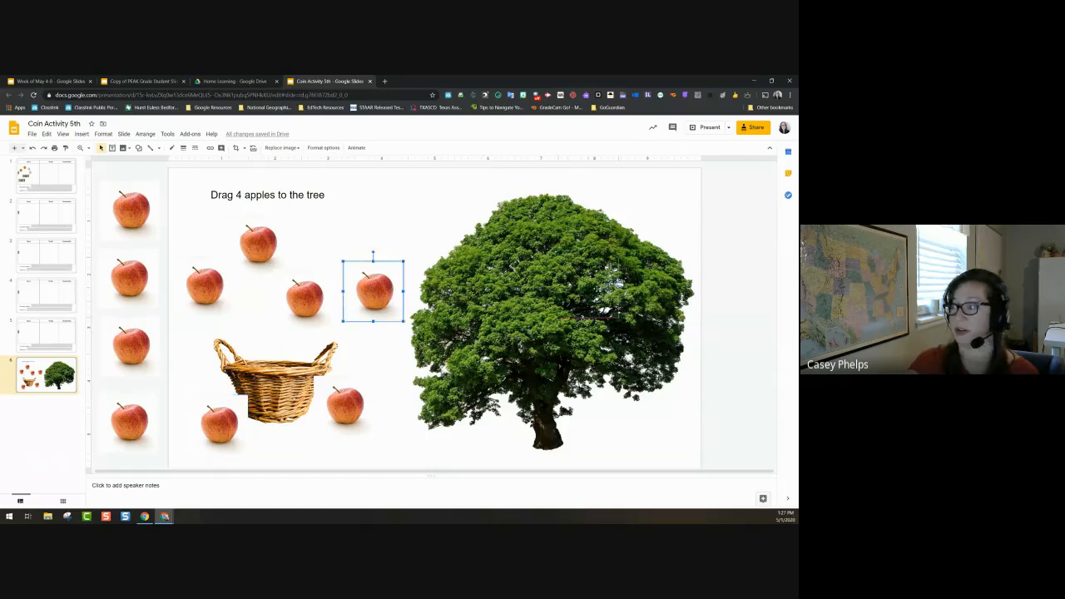
left_click_drag(374, 288, 599, 286)
left_click(305, 298)
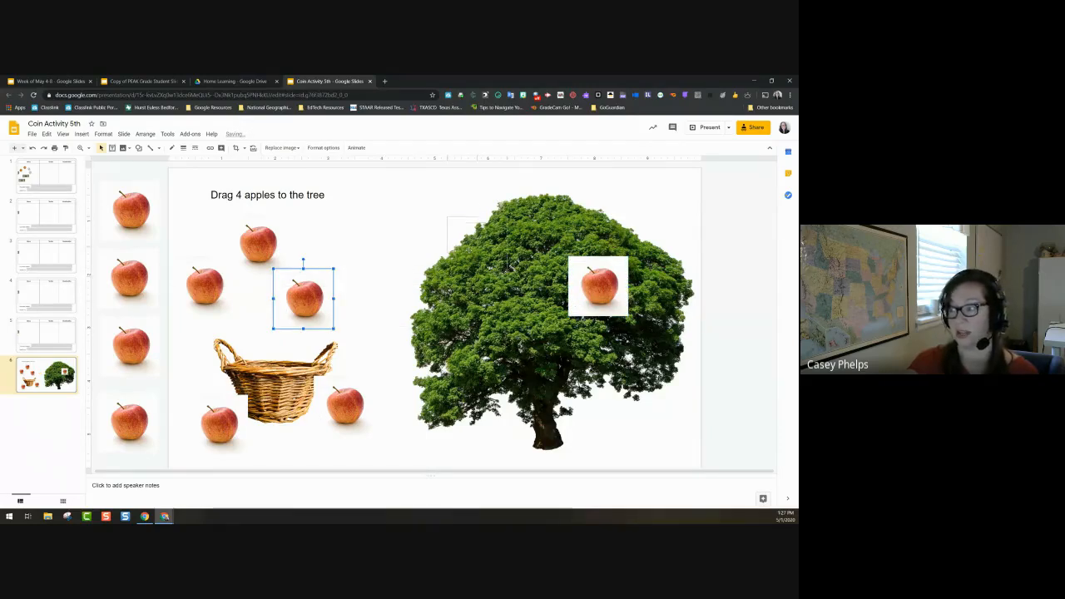
left_click_drag(305, 298, 478, 245)
left_click(258, 243)
left_click_drag(258, 243, 538, 358)
left_click(205, 285)
left_click_drag(205, 285, 460, 337)
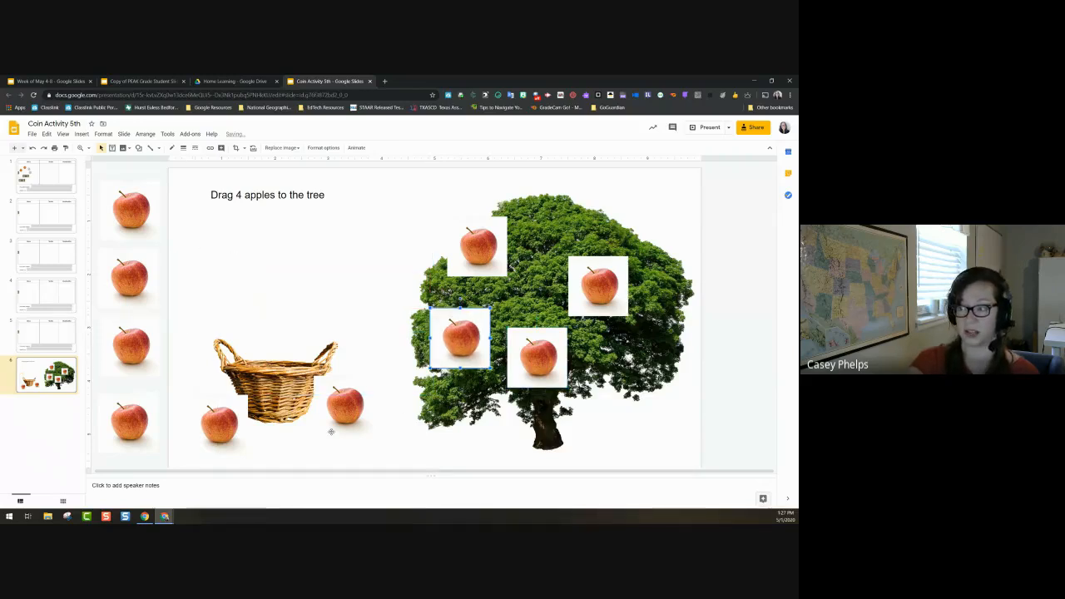
left_click(275, 288)
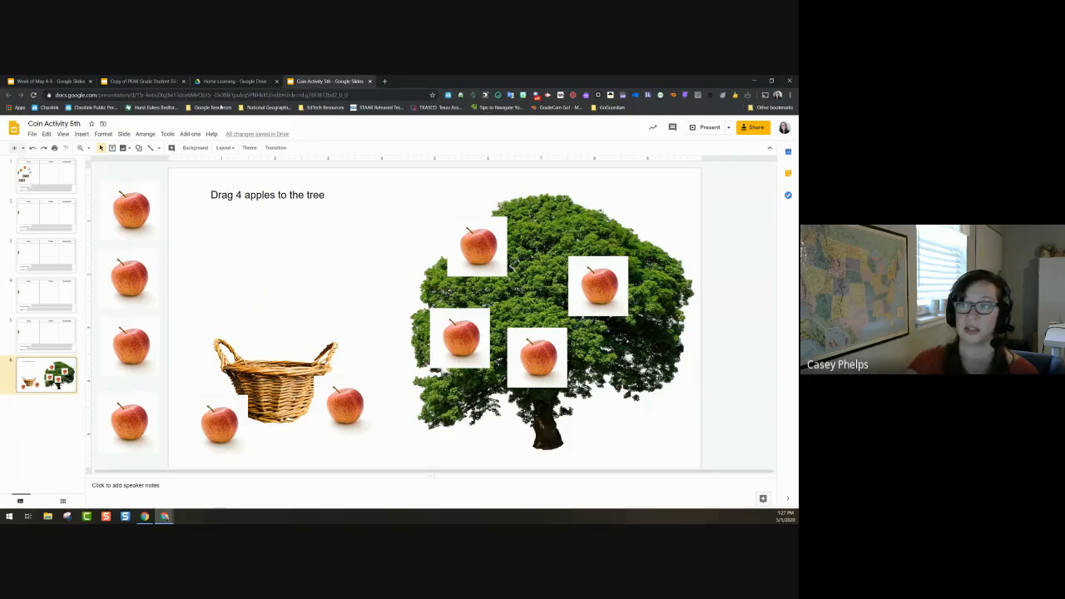
Step: Close the Coin Activity 5th deck and browse the Home Learning folder in Drive
left_click(370, 81)
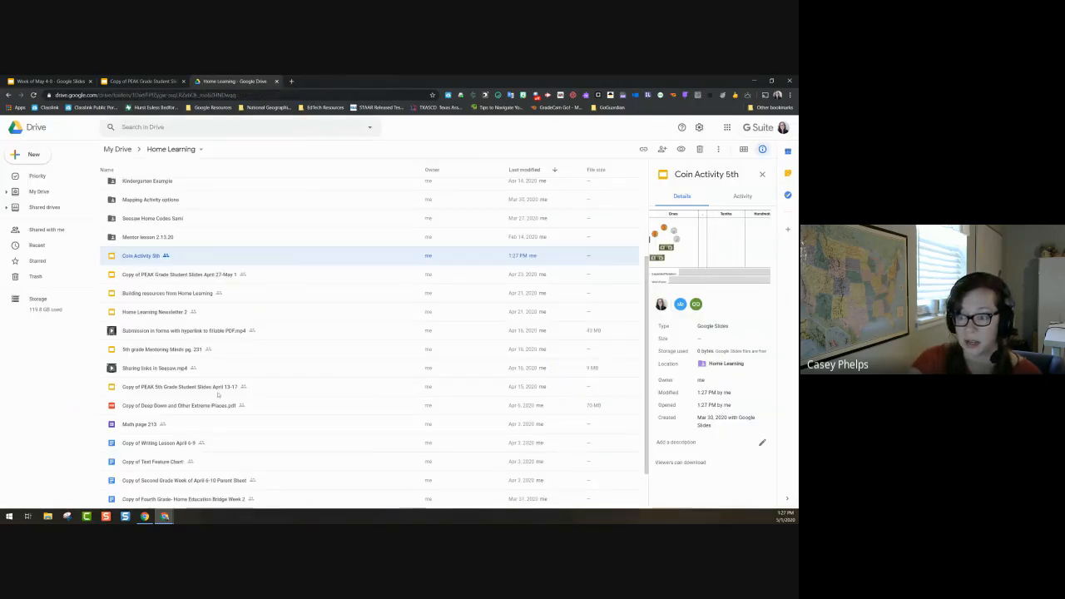
scroll(217, 395, "up", 3)
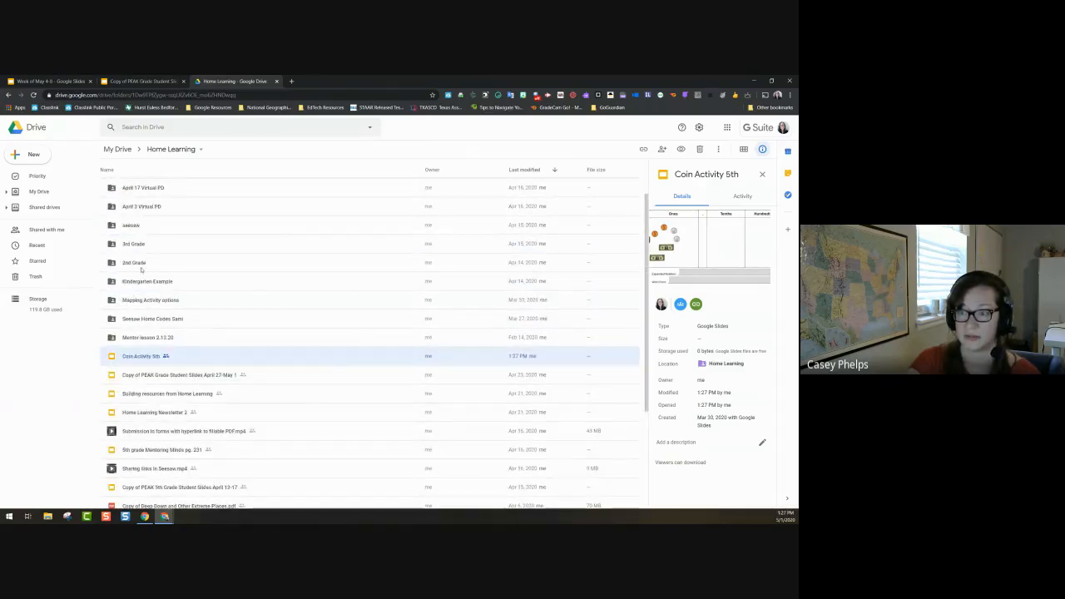
scroll(140, 268, "up", 3)
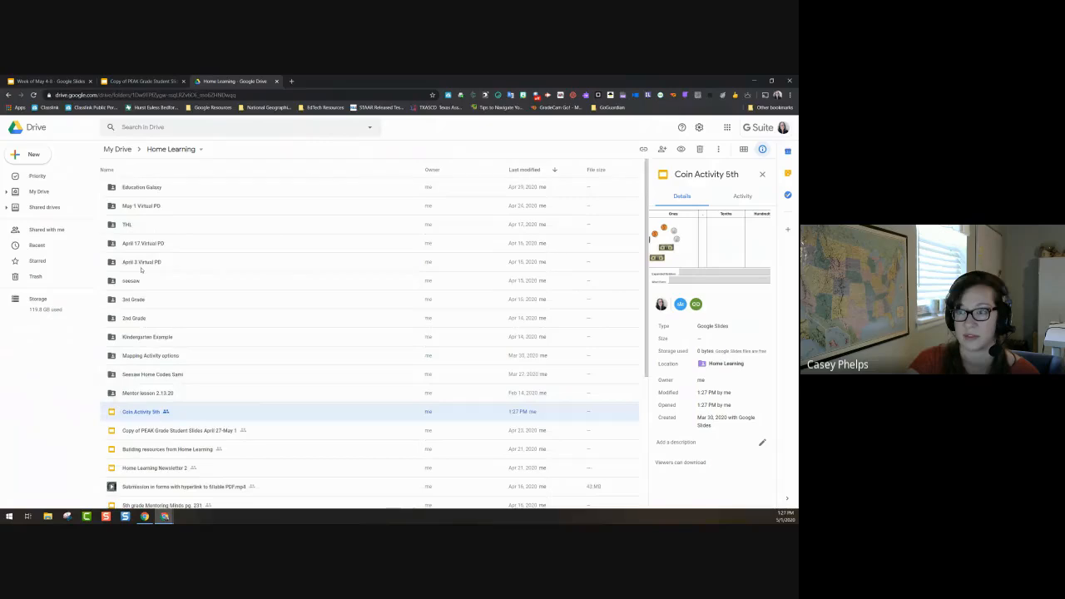
double_click(150, 244)
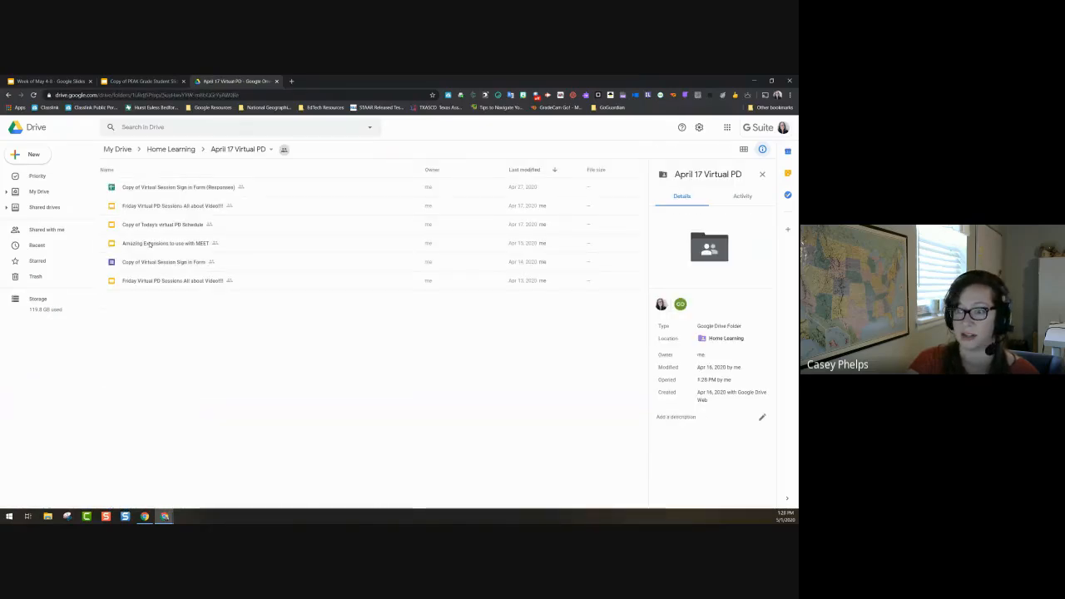
left_click(170, 149)
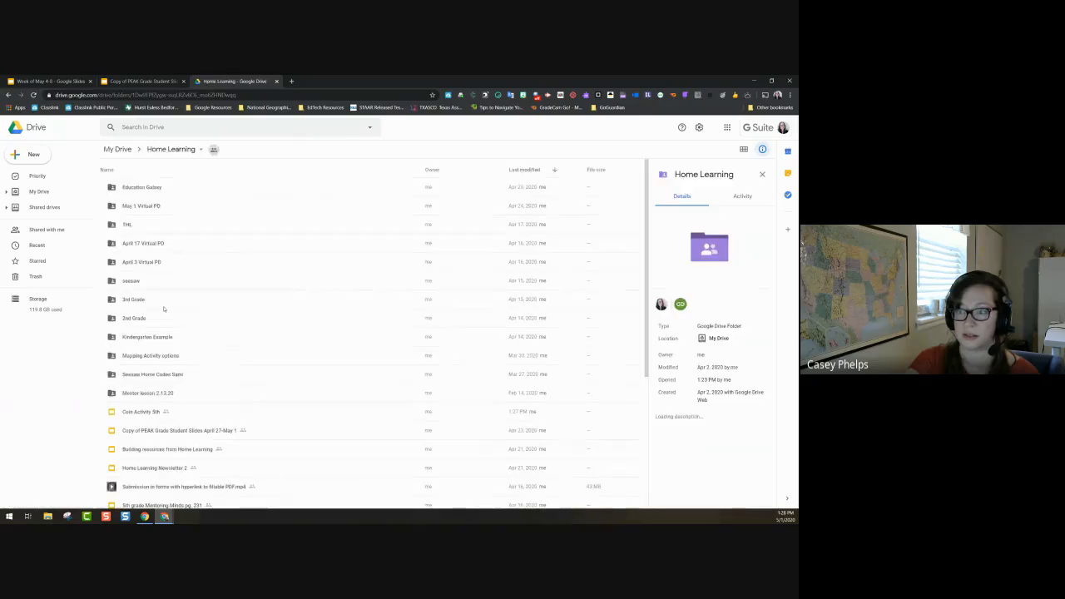
Step: Search Drive for 'planet' and open the Planet Sort presentation
left_click(158, 131)
type("planet")
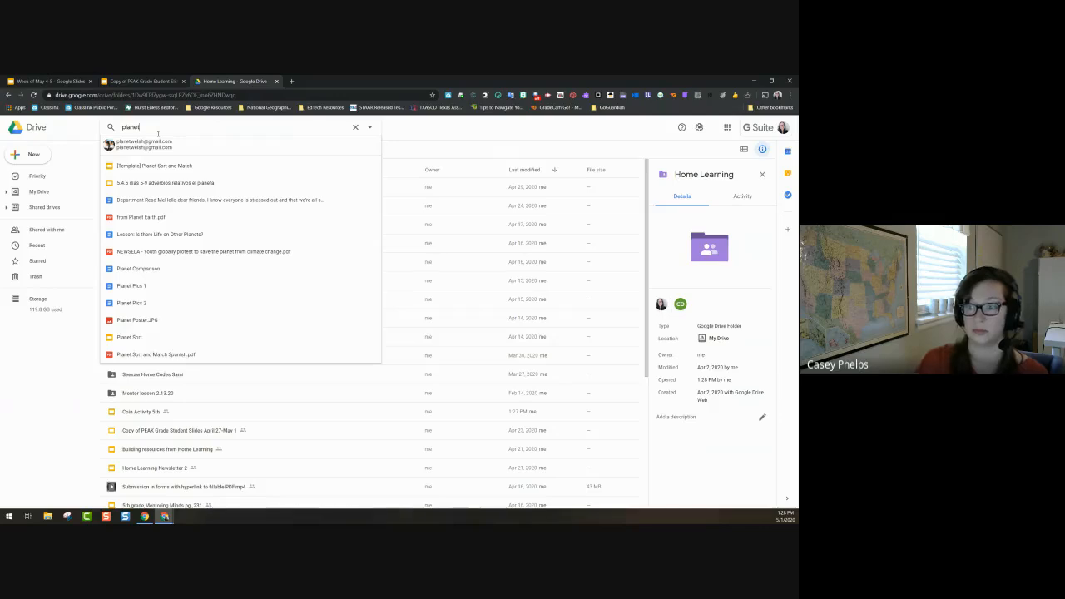
left_click(140, 338)
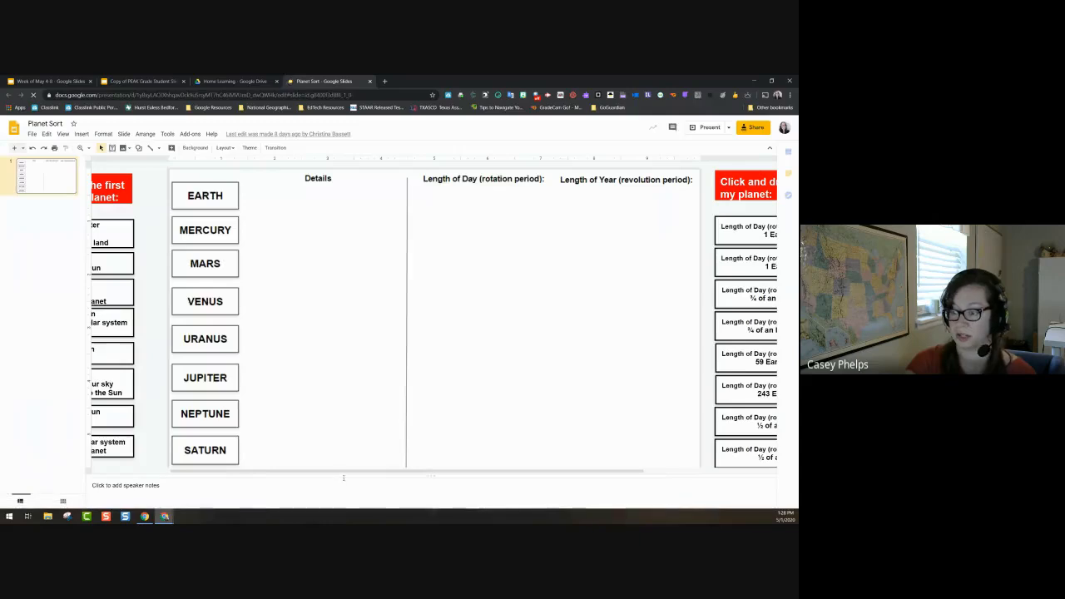
Step: Enlarge the notes area, then place the water card by MERCURY and the 1 Earth Day card
left_click_drag(343, 474, 361, 388)
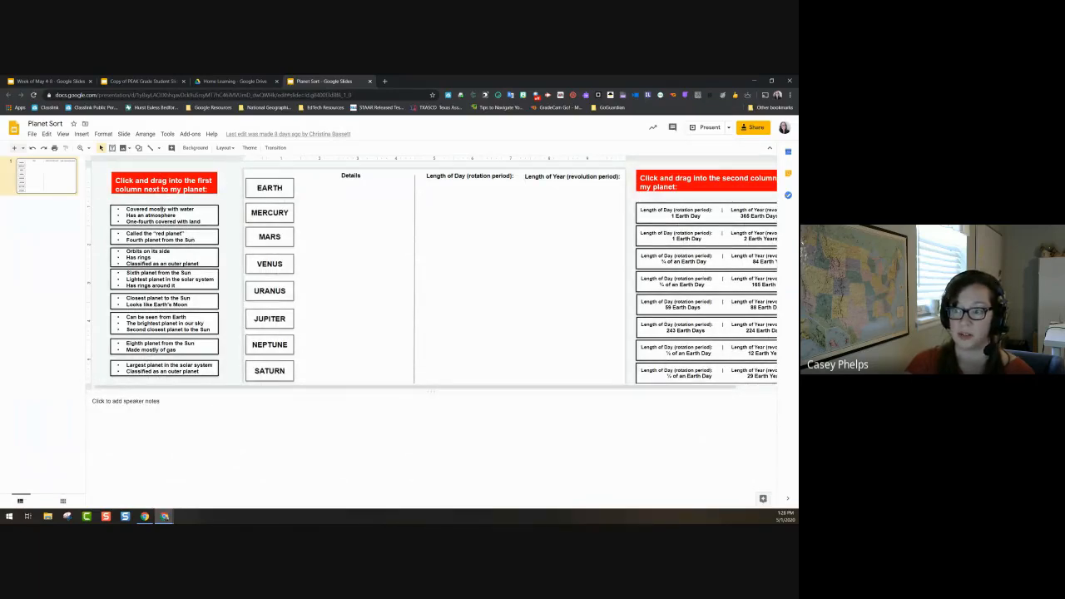
left_click_drag(161, 202, 350, 204)
left_click_drag(672, 208, 466, 206)
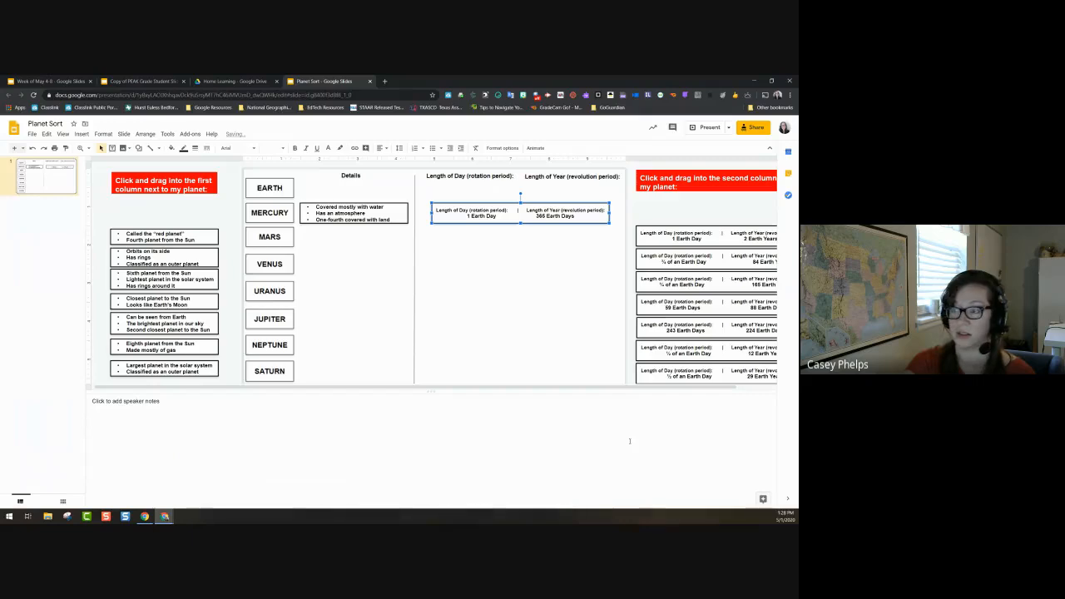
left_click(261, 202)
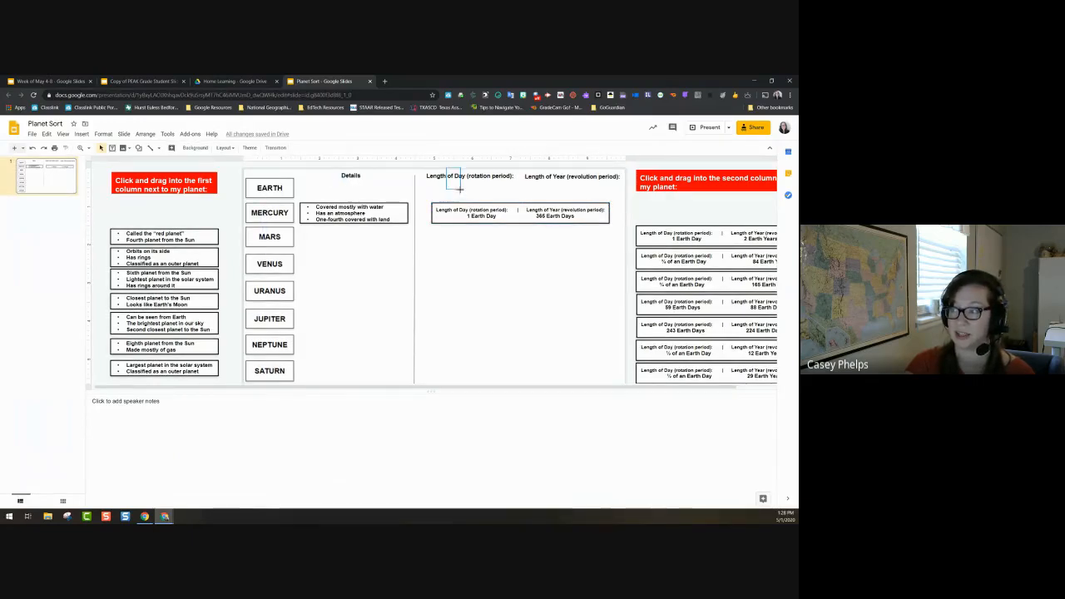
left_click_drag(546, 171, 570, 180)
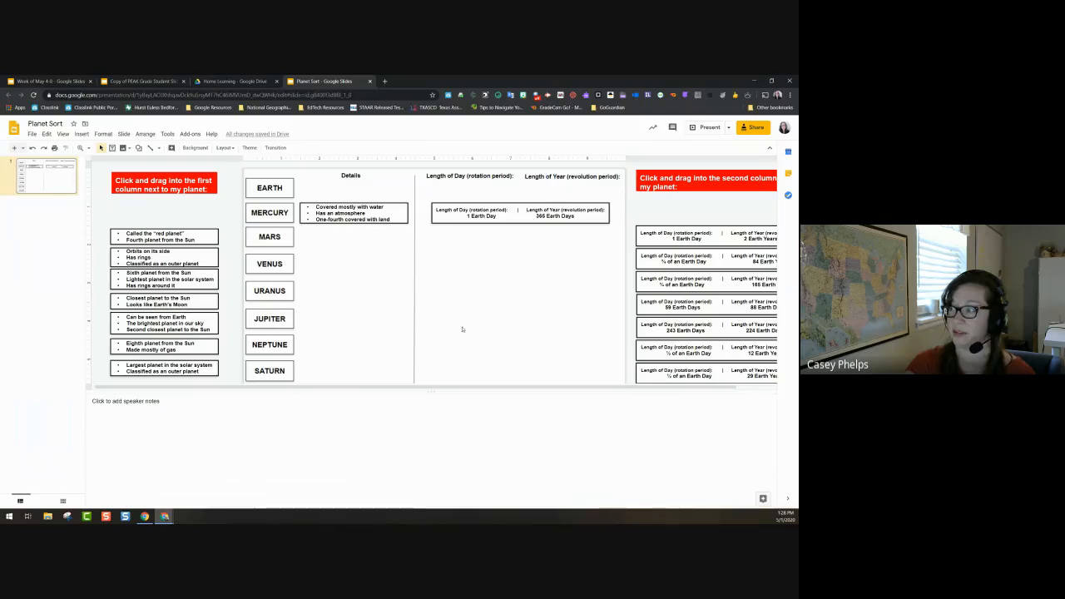
Step: Return Mercury's card to the left column and put the 1 Earth Day card atop the right column
left_click(177, 257)
left_click(178, 282)
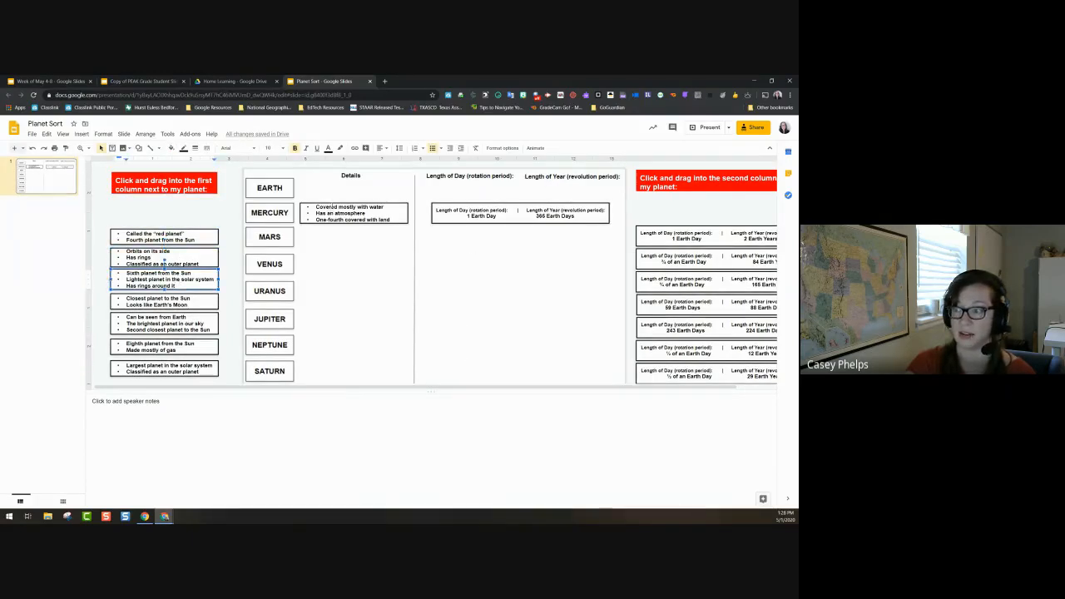
left_click_drag(331, 202, 146, 206)
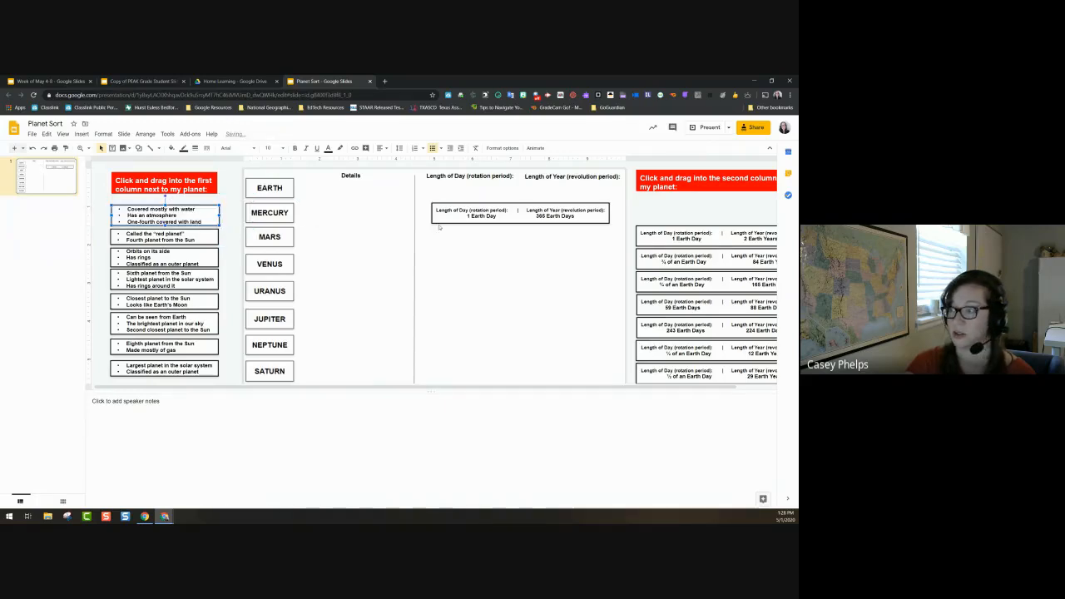
left_click_drag(437, 205, 645, 202)
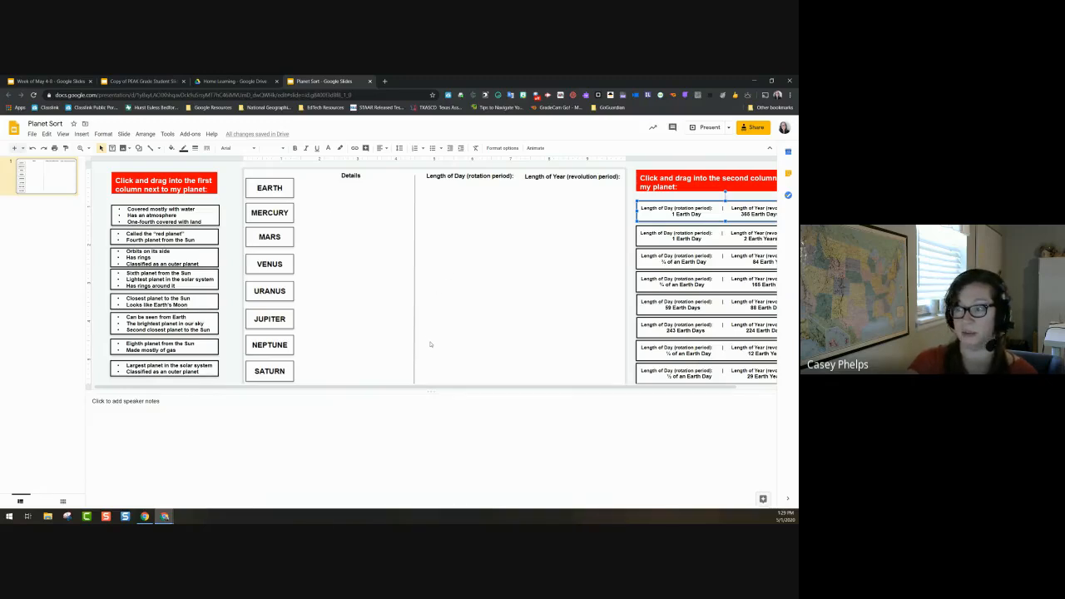
left_click(237, 81)
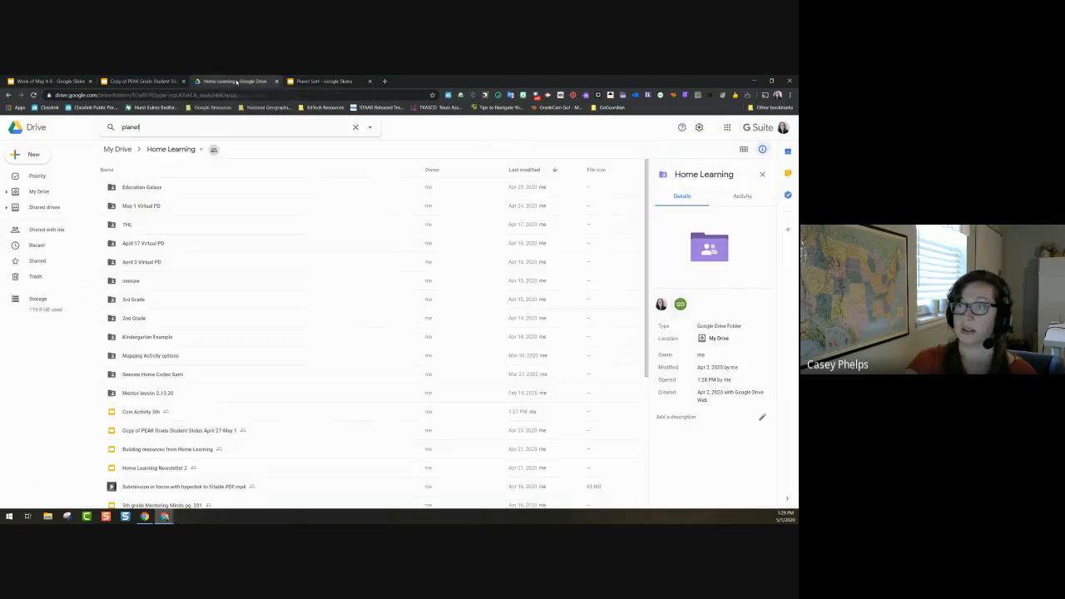
Step: Look through the Copy of PEAK and Week of May 4-8 decks, scrolling the filmstrip
left_click(145, 81)
left_click(51, 81)
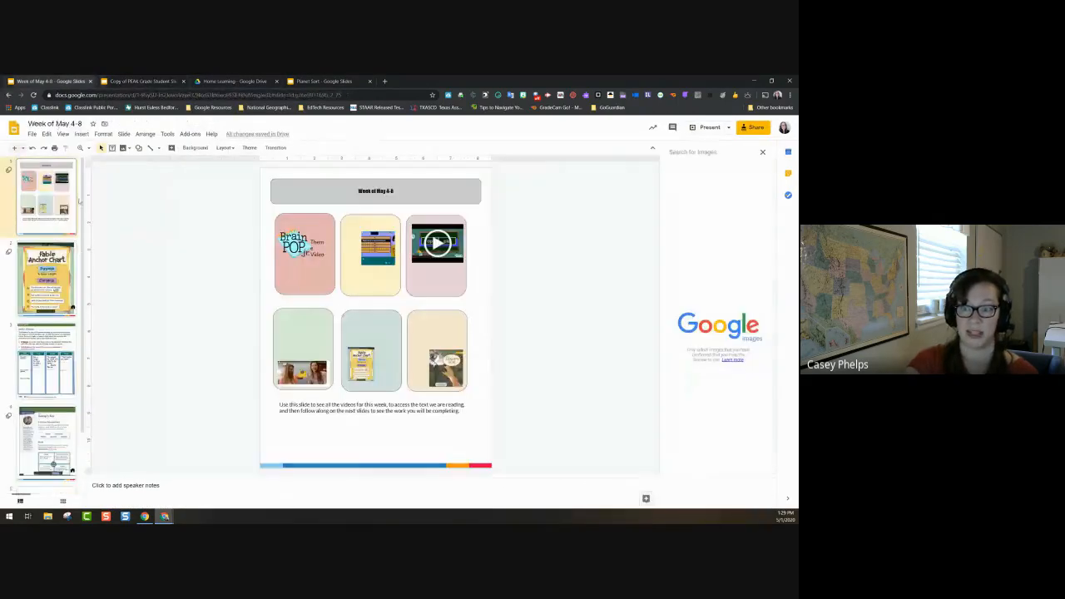
scroll(79, 200, "down", 2)
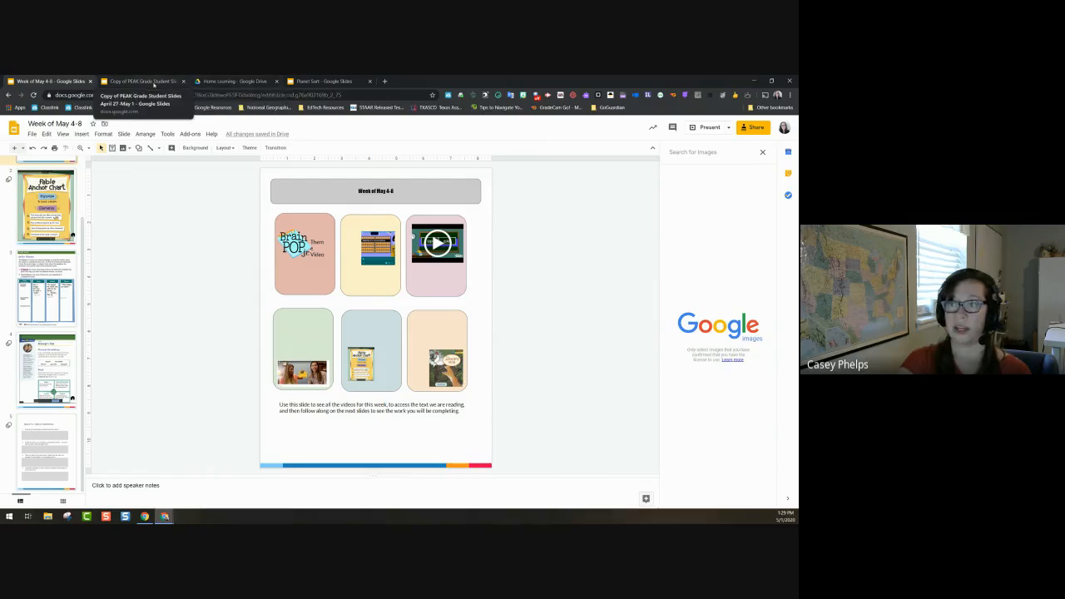
left_click(244, 81)
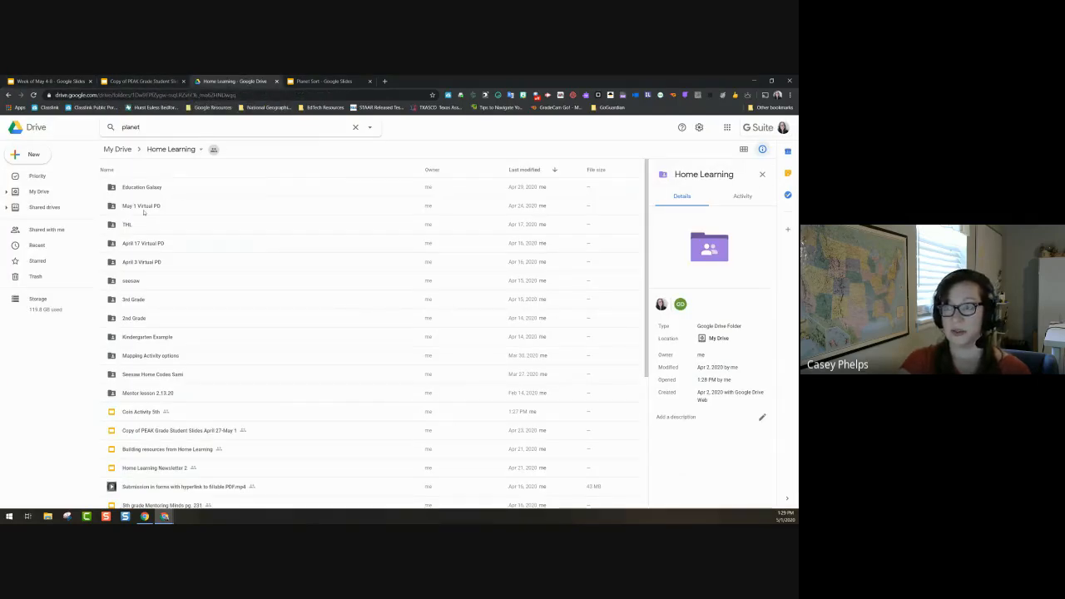
Step: Open the May 1 Virtual PD folder and its Daily schedule planner document
double_click(142, 207)
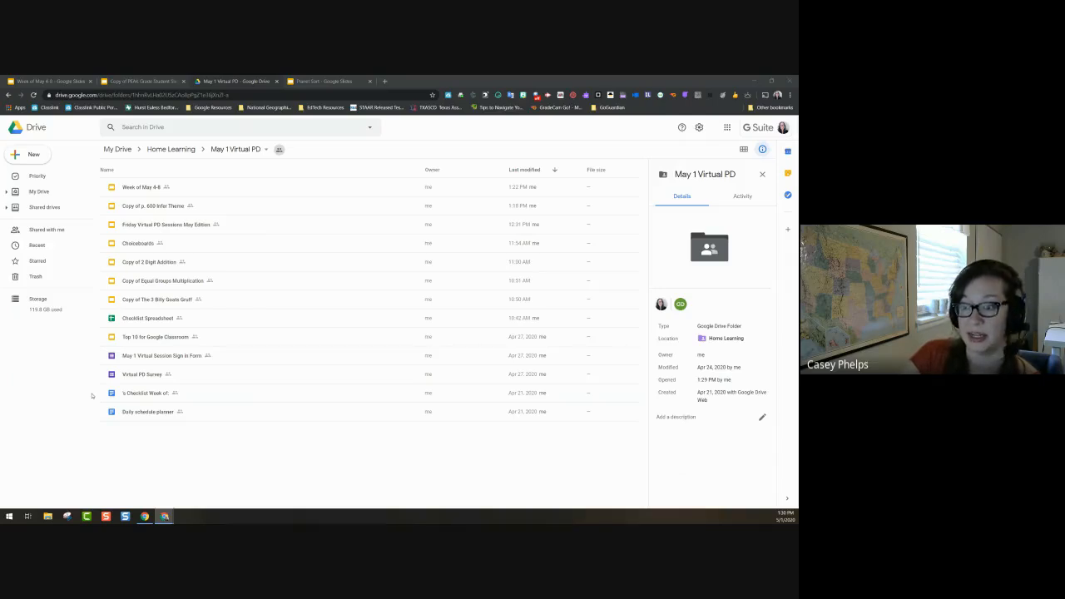
double_click(136, 412)
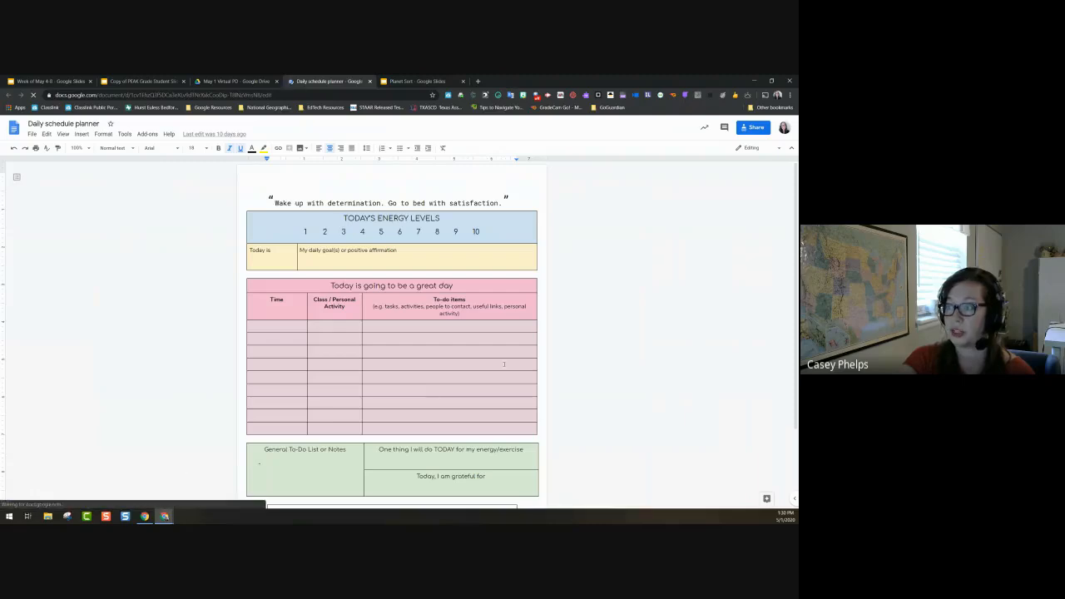
scroll(441, 348, "down", 2)
scroll(441, 349, "down", 1)
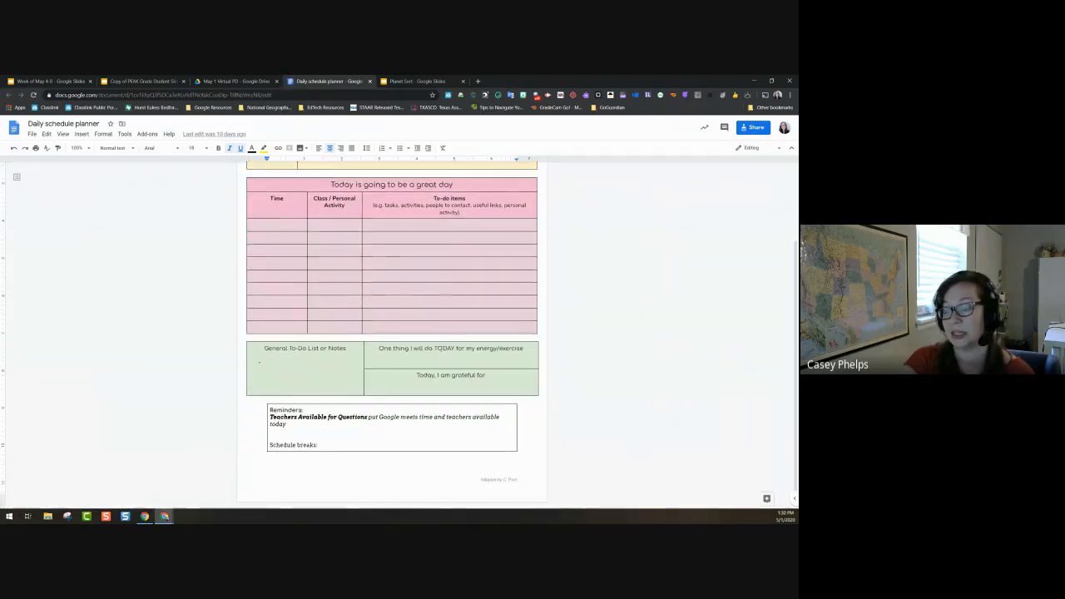
scroll(441, 349, "up", 3)
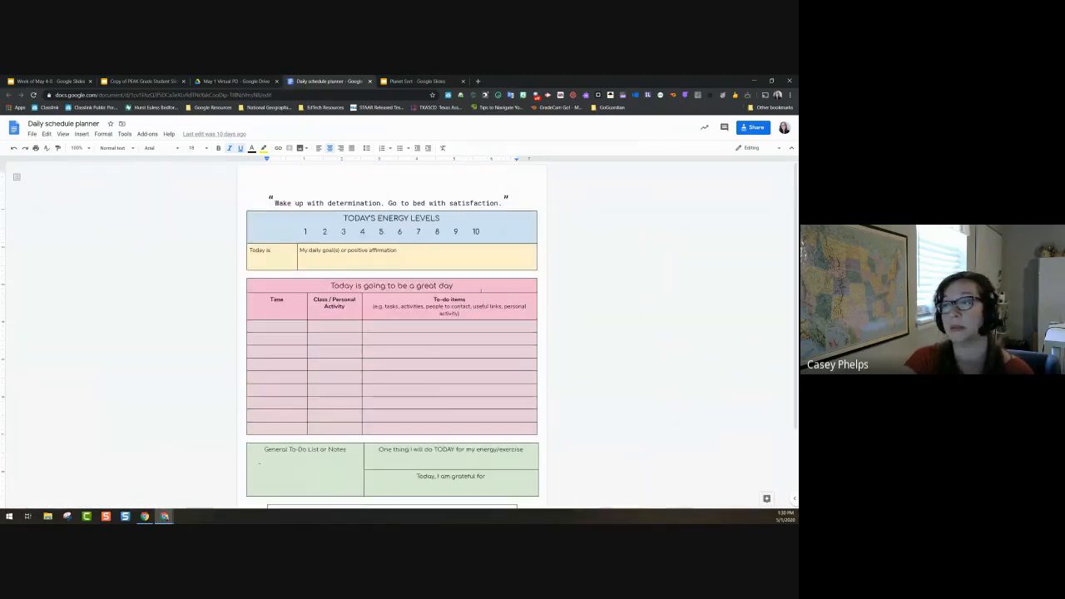
left_click(370, 80)
double_click(151, 395)
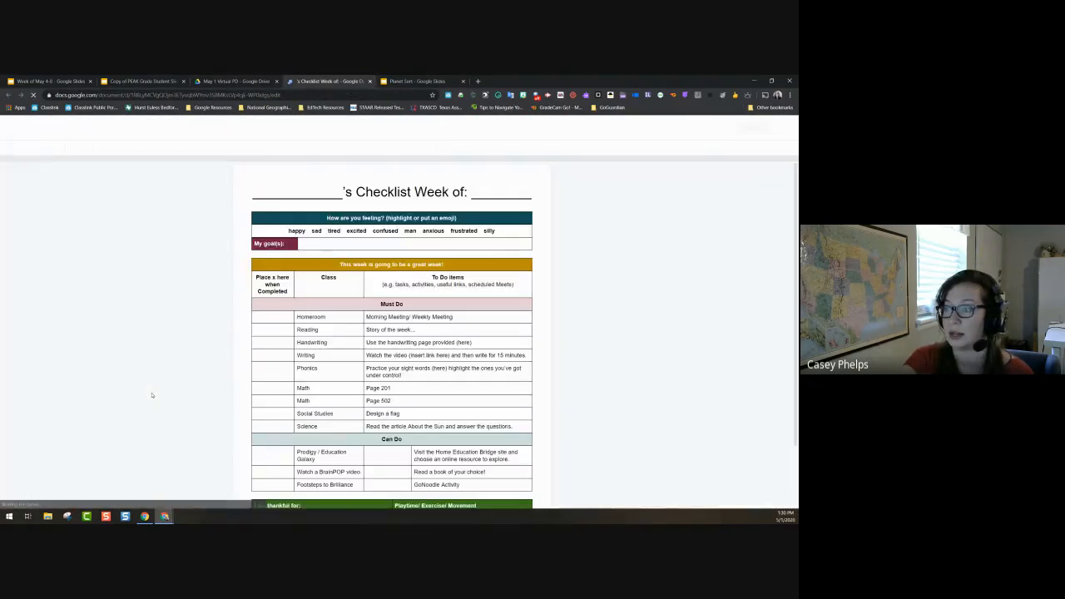
scroll(152, 395, "down", 1)
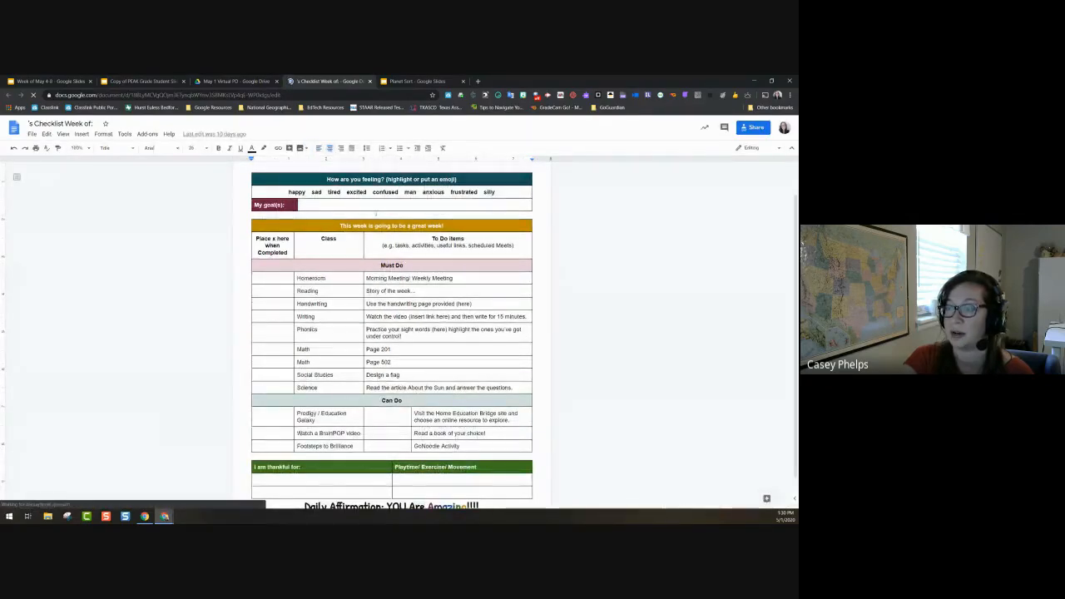
left_click(304, 204)
left_click(273, 278)
left_click(269, 293)
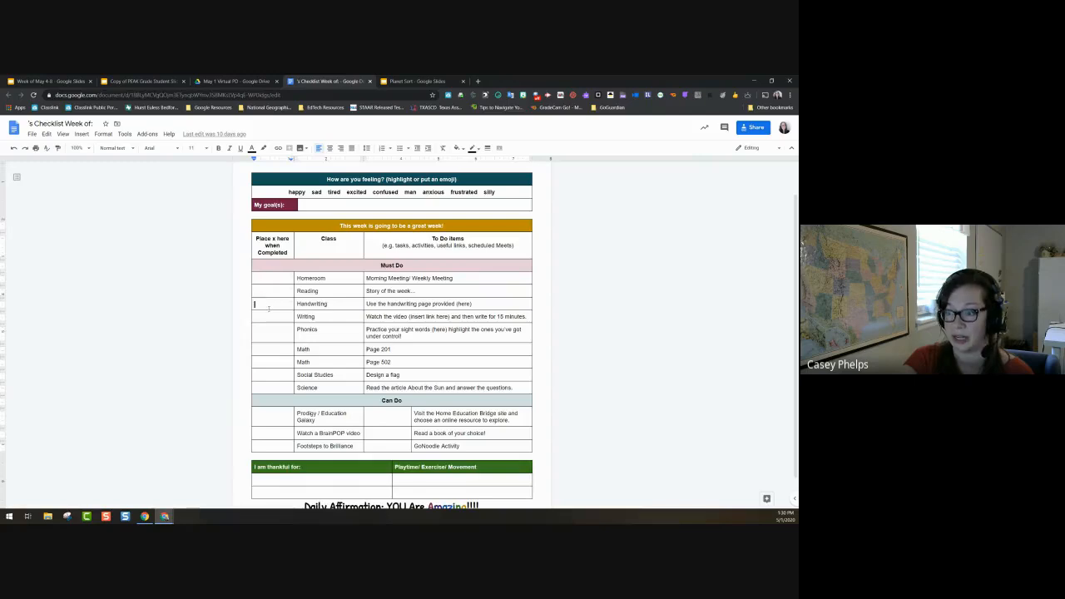
scroll(269, 316, "down", 1)
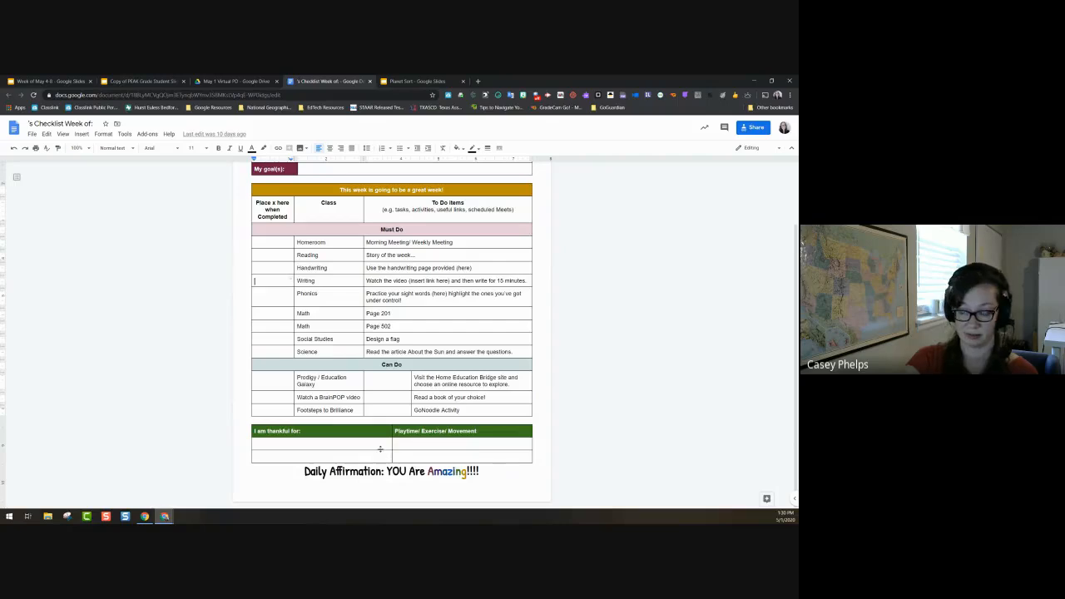
scroll(701, 391, "up", 2)
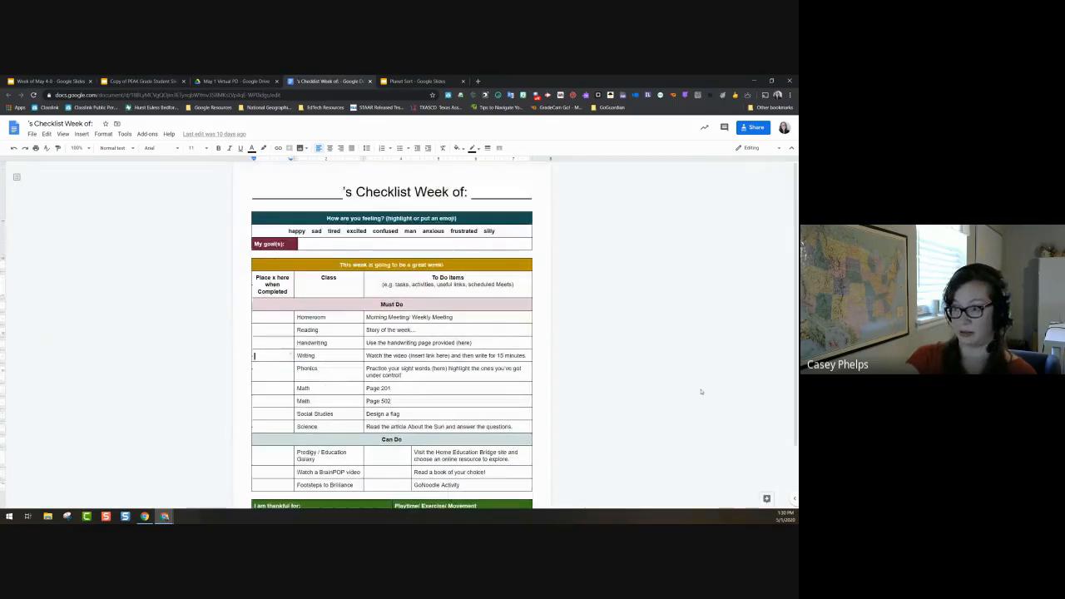
left_click(370, 81)
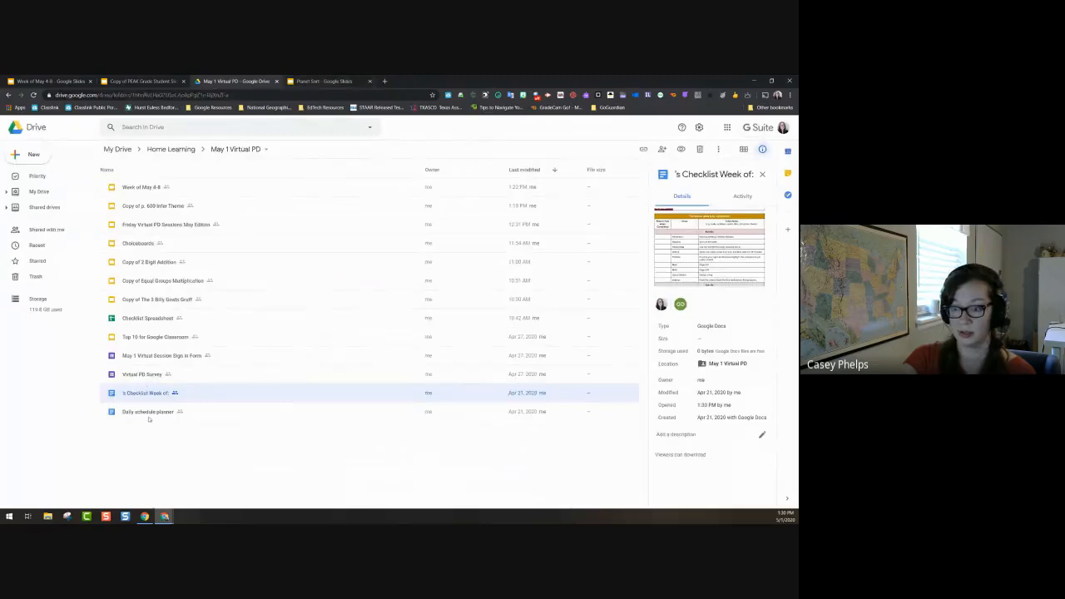
Step: Open the Checklist Spreadsheet and tick the Homeroom, Writing and Page 502 Math checkboxes
double_click(149, 318)
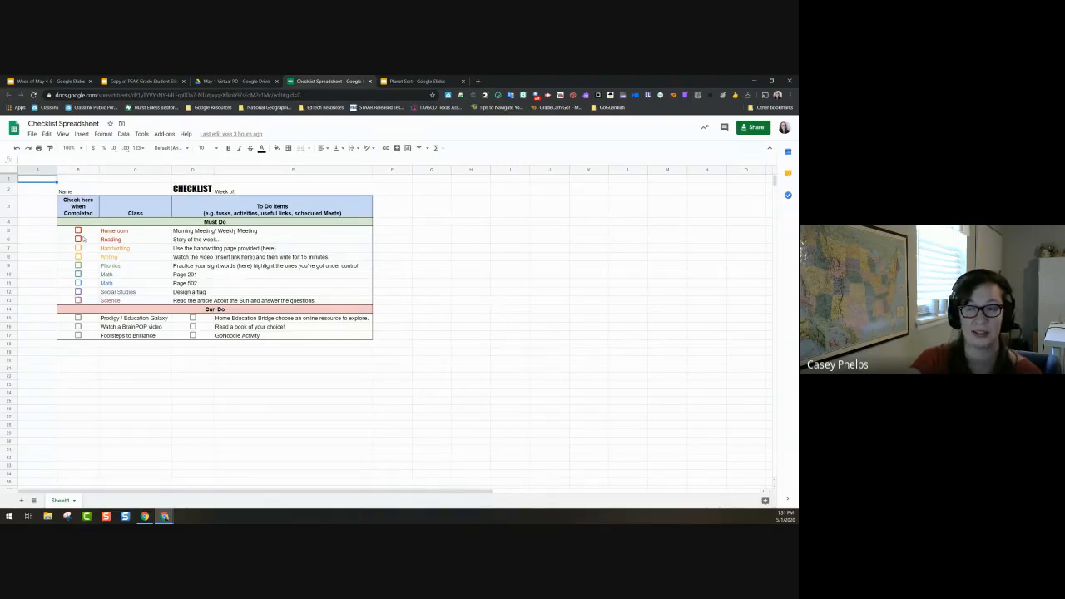
left_click(77, 230)
left_click(77, 257)
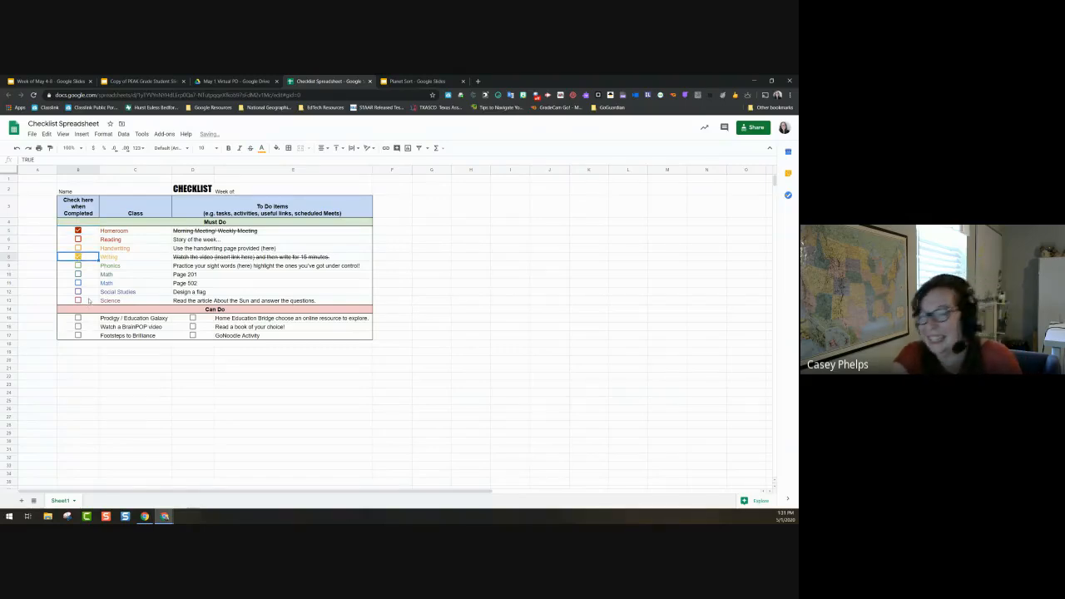
left_click(78, 282)
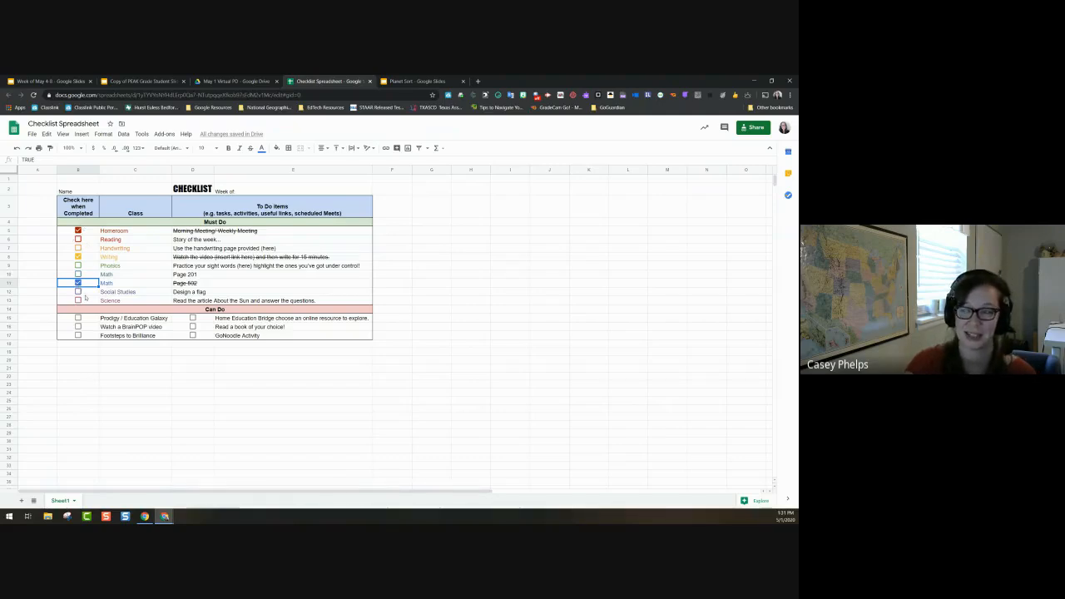
Step: Select cell G4 and zoom the sheet in two levels
left_click(429, 222)
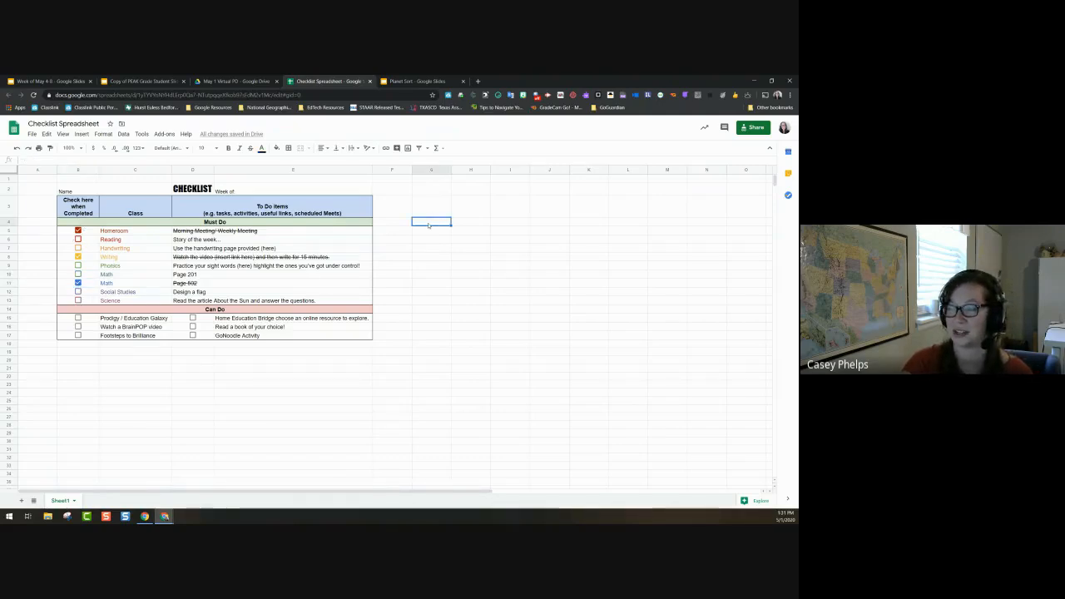
key("ctrl+plus")
key("ctrl+plus")
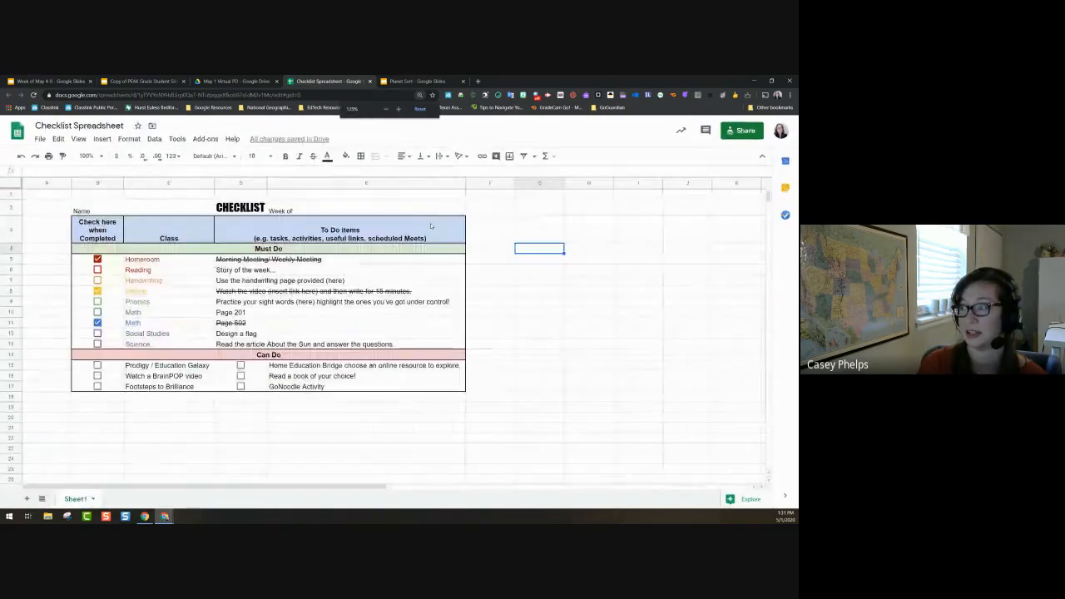
key("ctrl+plus")
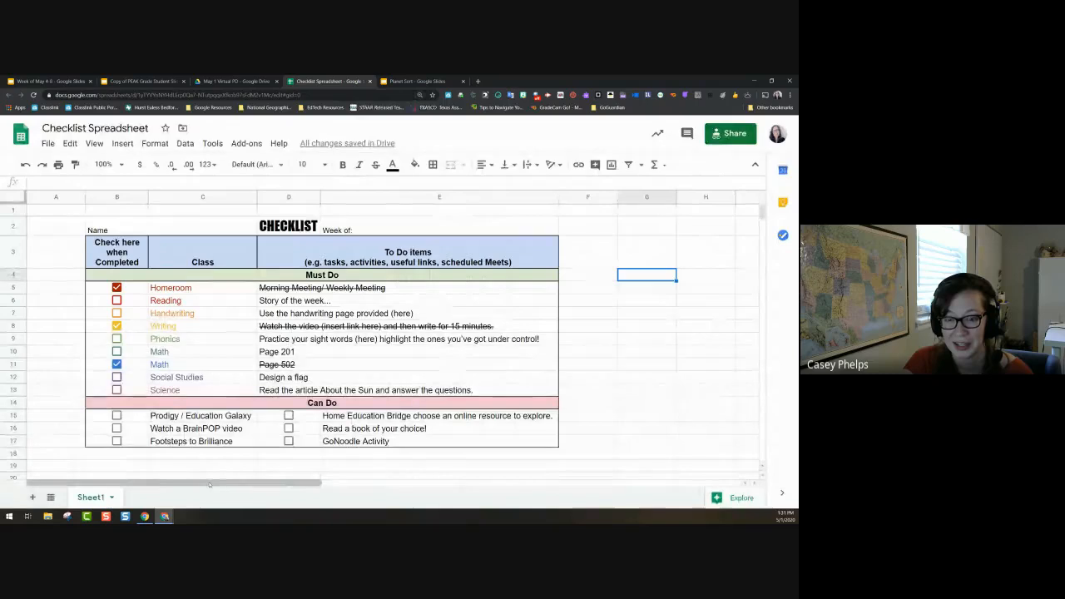
left_click_drag(206, 484, 329, 482)
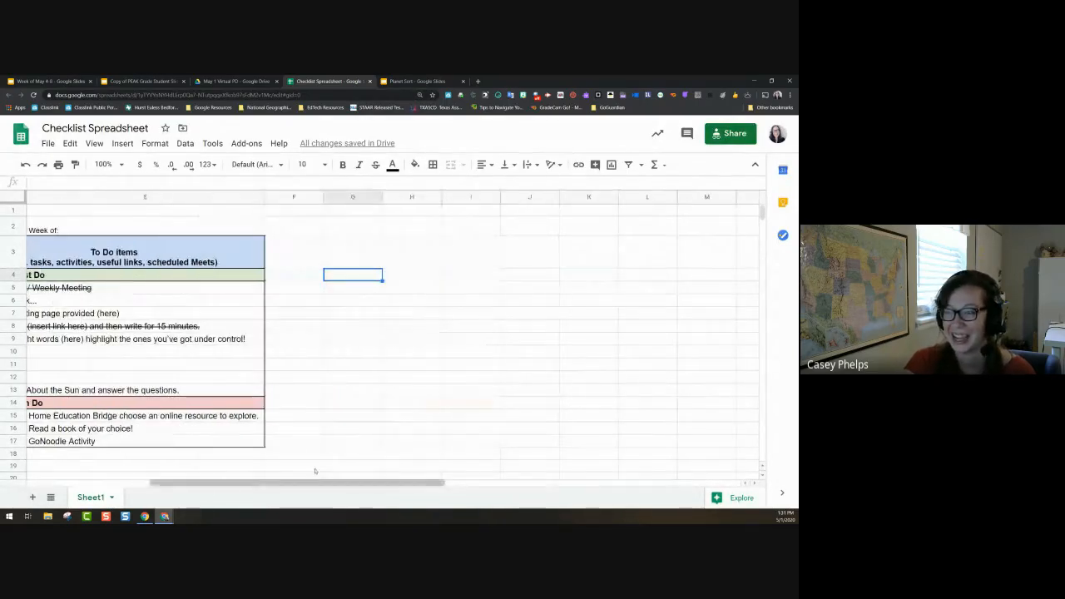
Step: Give cell G4 a checkbox data validation rule
right_click(338, 278)
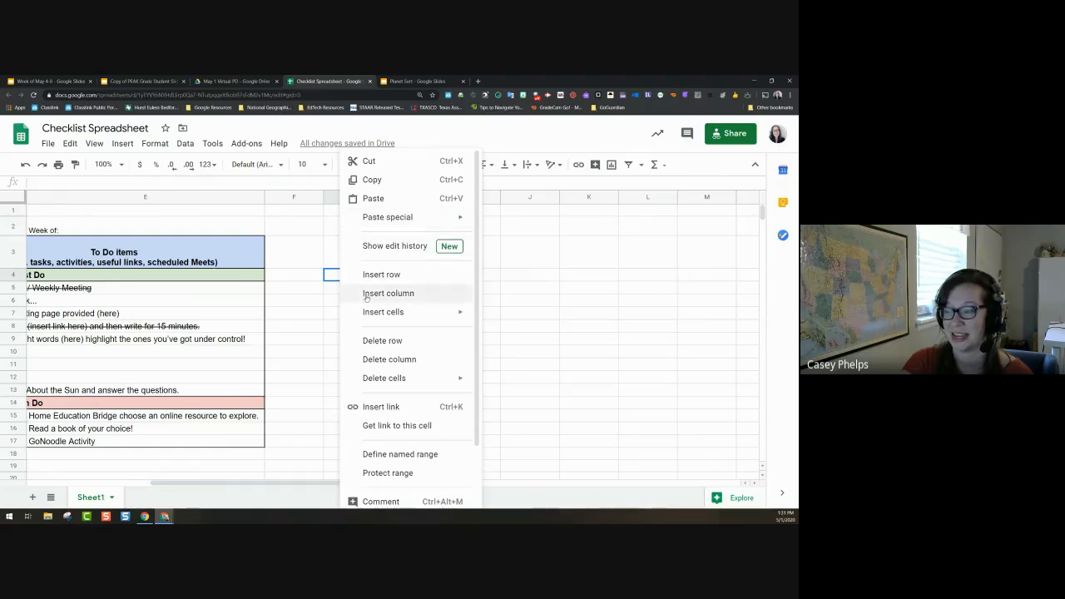
scroll(378, 283, "down", 2)
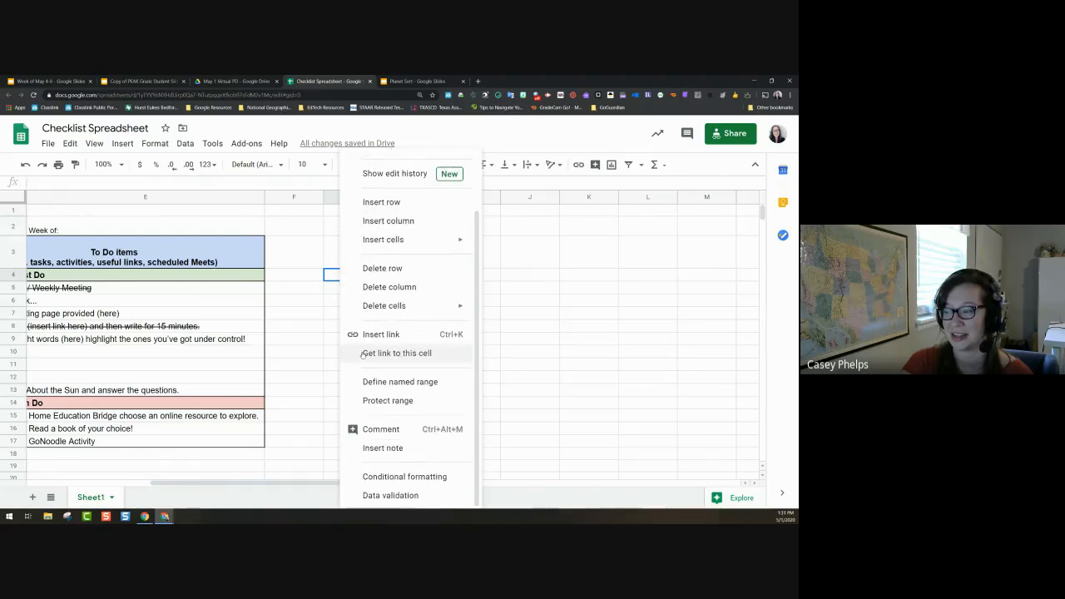
left_click(391, 495)
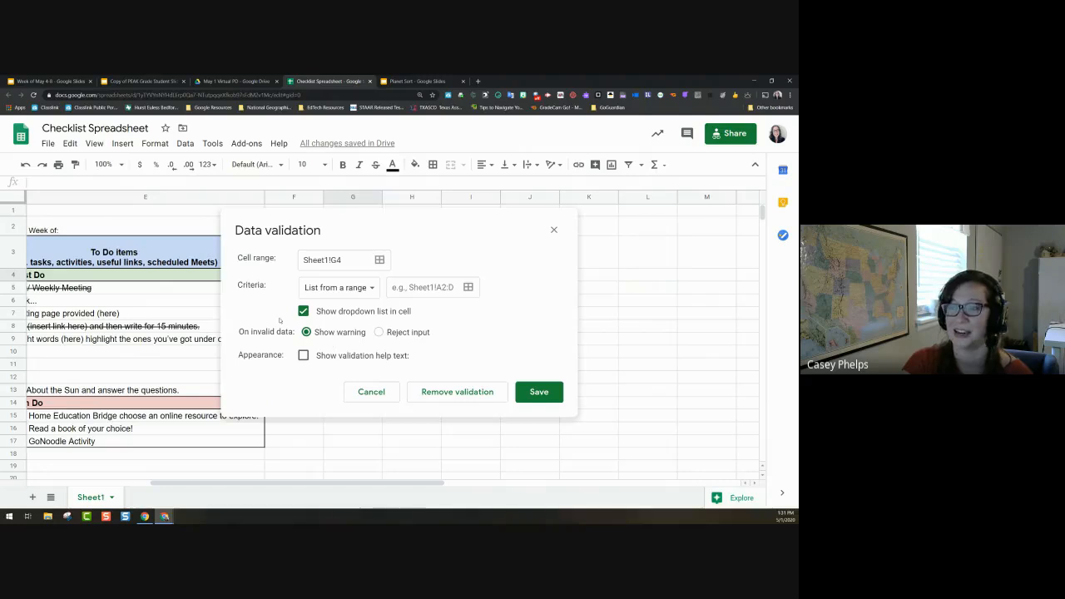
left_click(354, 289)
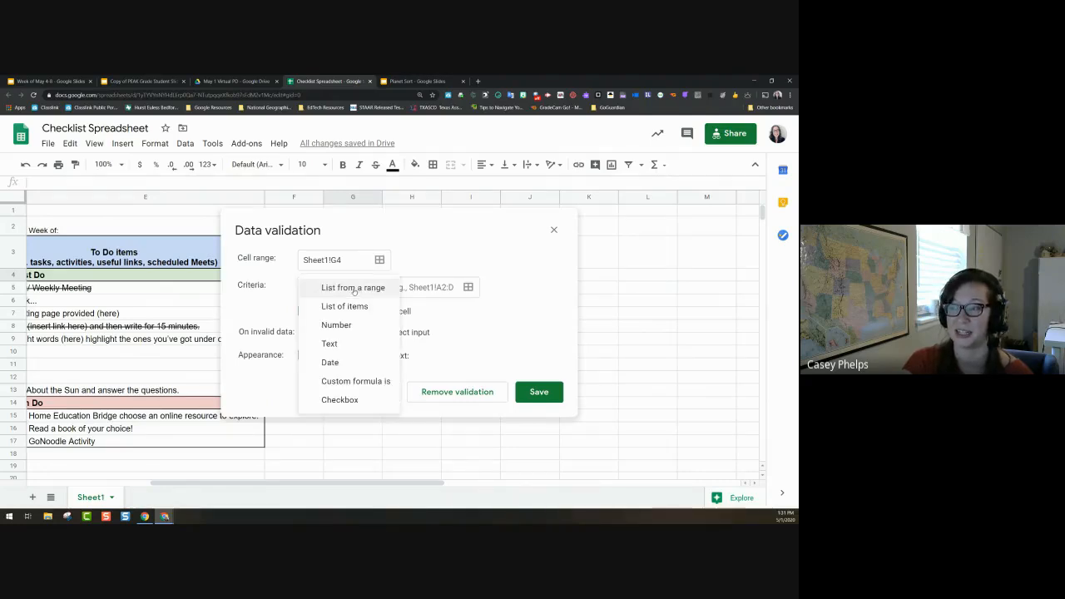
left_click(341, 400)
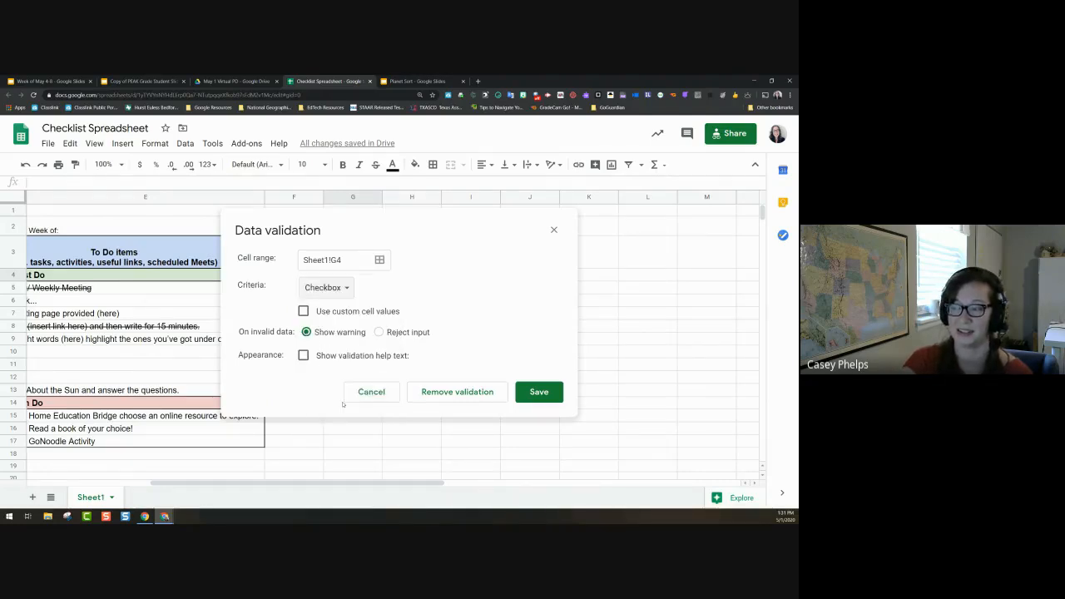
left_click(538, 392)
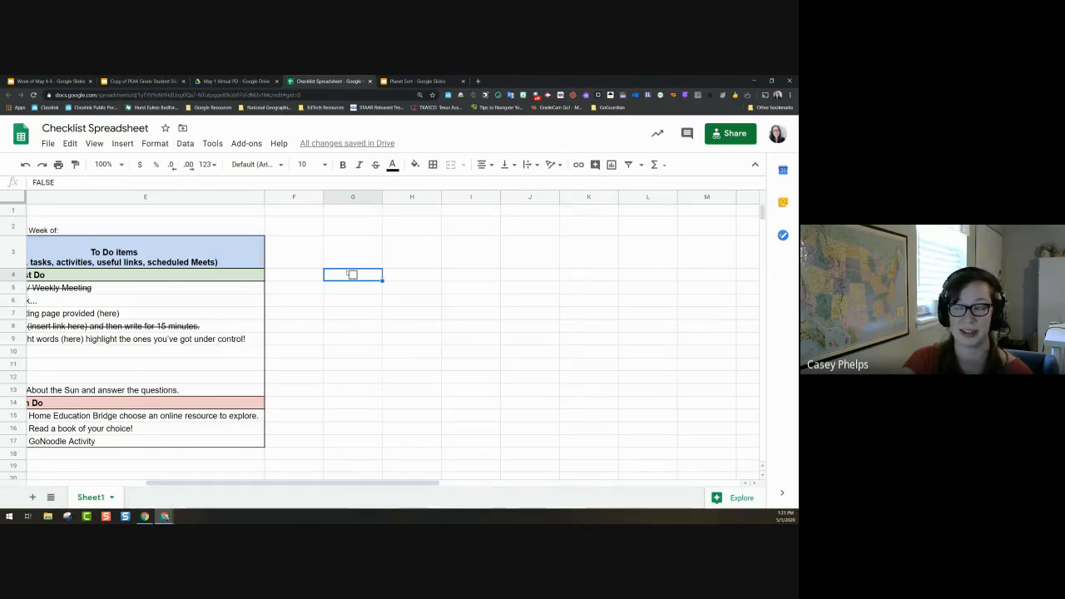
Step: Fill the G4 checkbox down to G16
left_click_drag(383, 280, 381, 434)
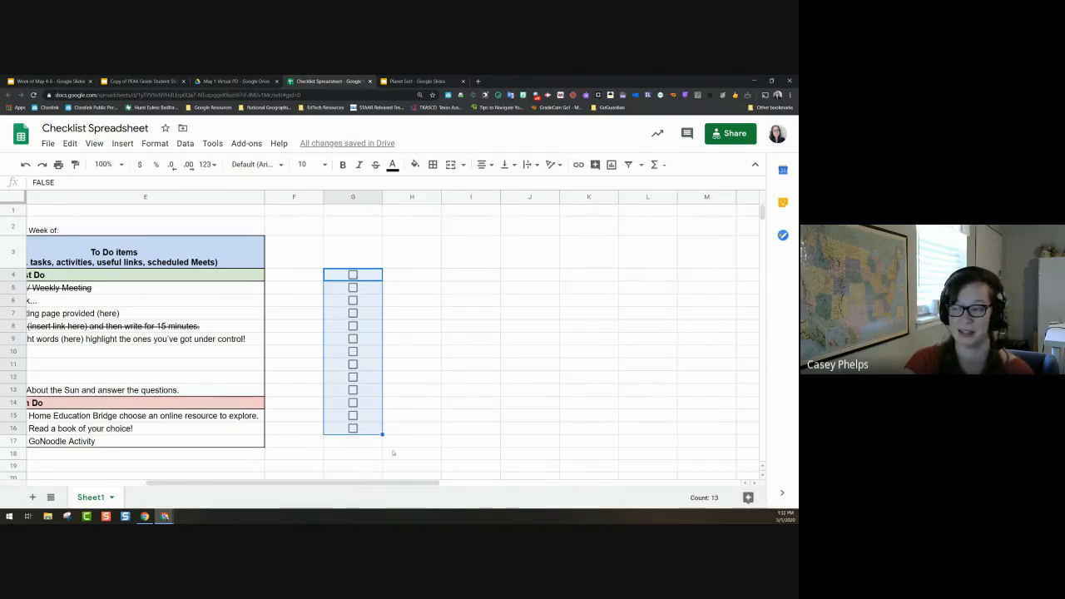
left_click(379, 417)
left_click(379, 430)
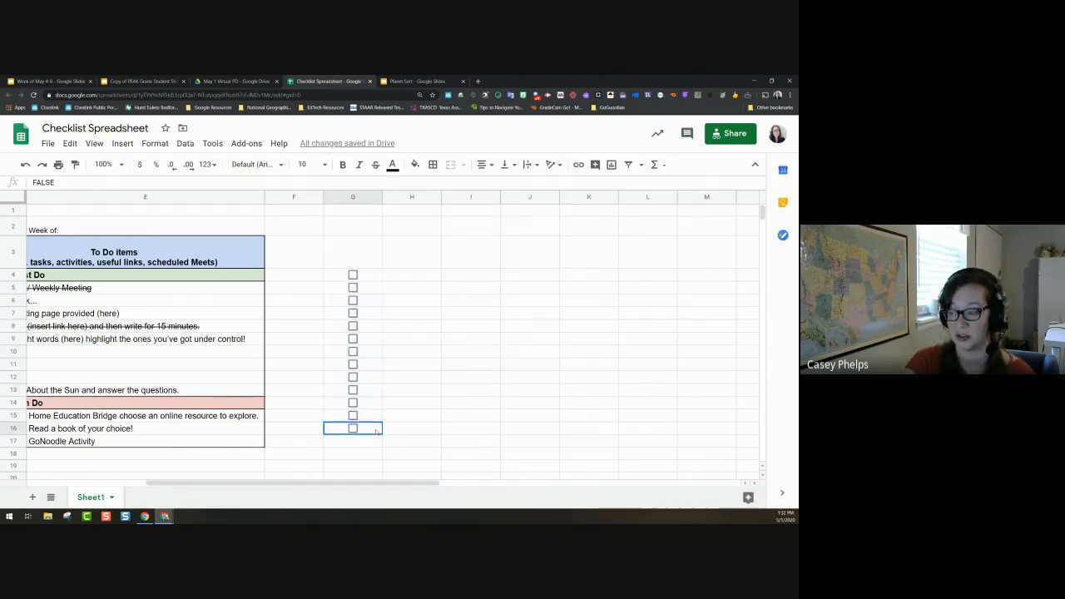
left_click_drag(382, 434, 665, 431)
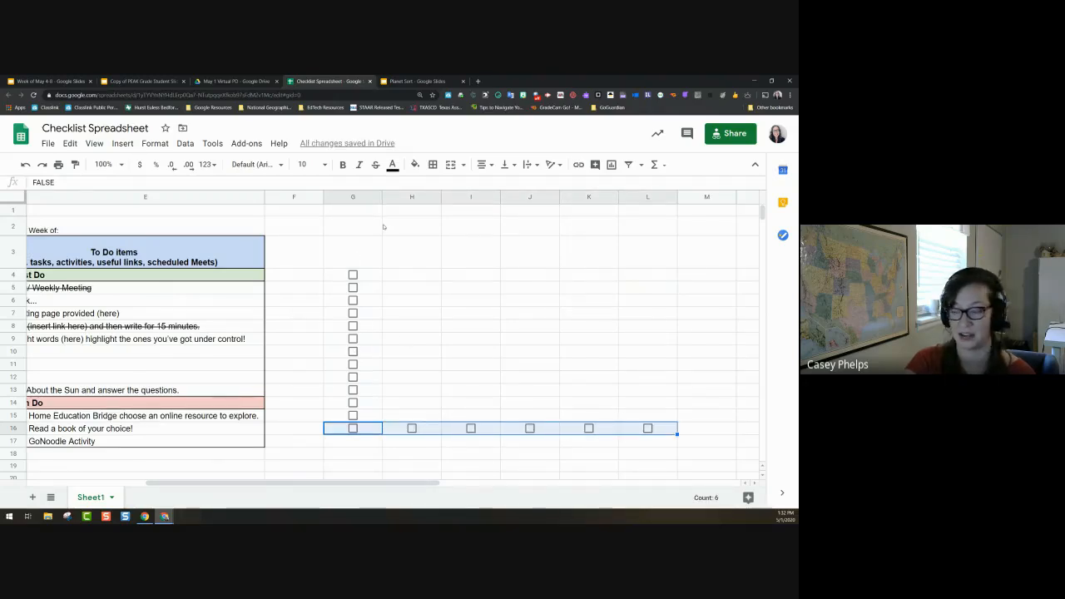
Step: Delete the stray checkboxes in H16:L16 and select cell H4
left_click(420, 430)
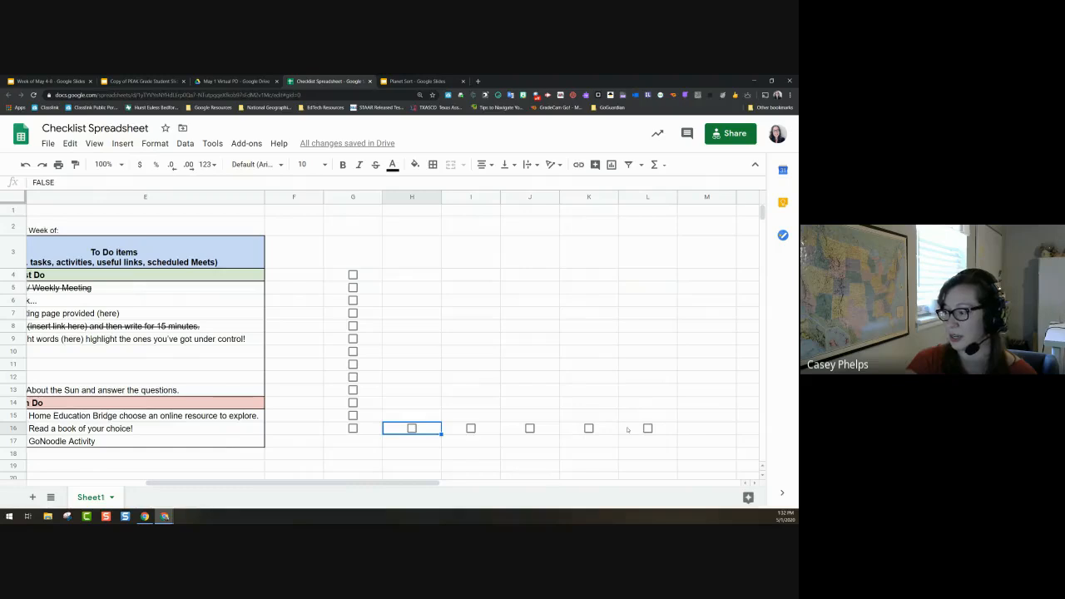
left_click_drag(627, 429, 429, 434)
key("Delete")
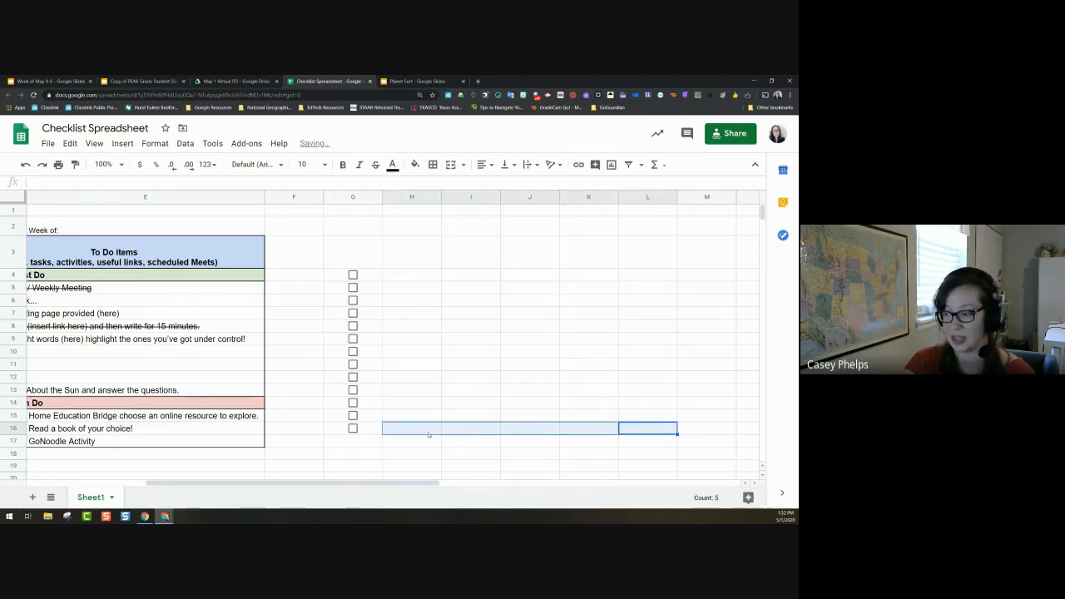
left_click(405, 287)
left_click(399, 257)
left_click(359, 259)
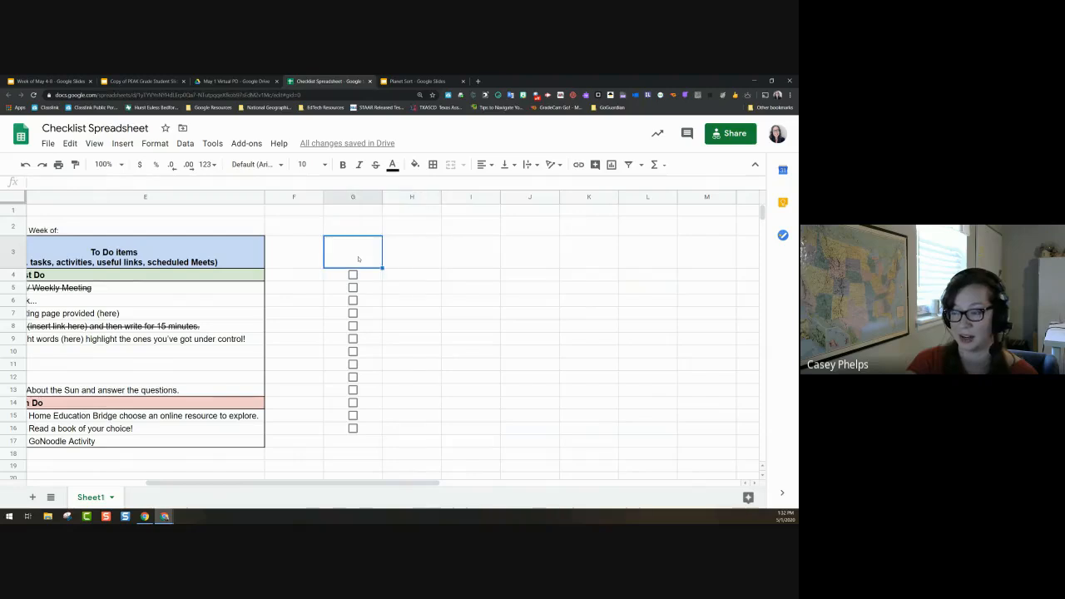
left_click(399, 263)
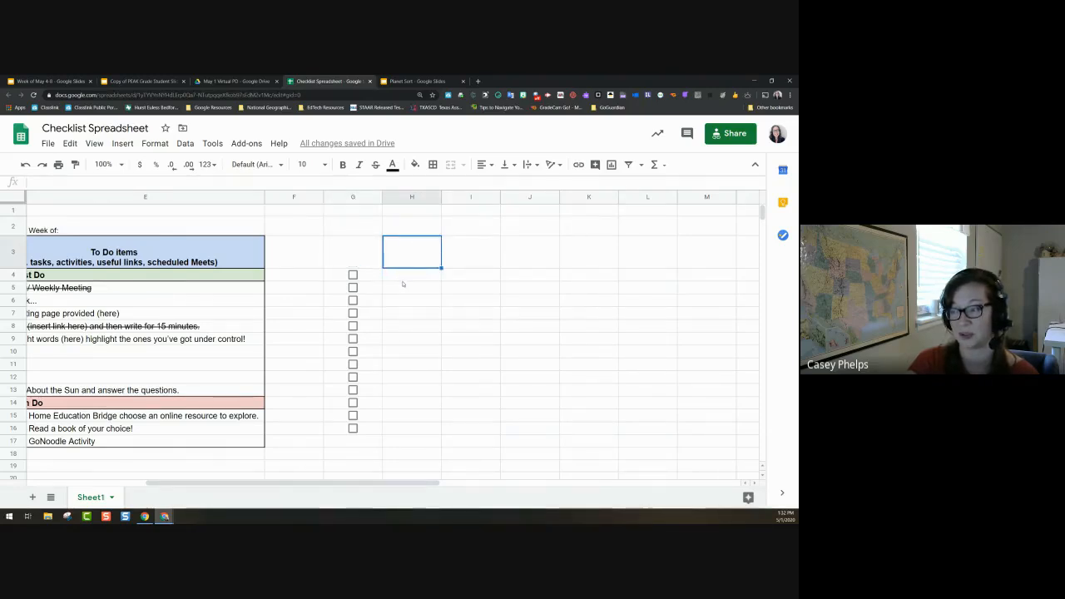
left_click(402, 278)
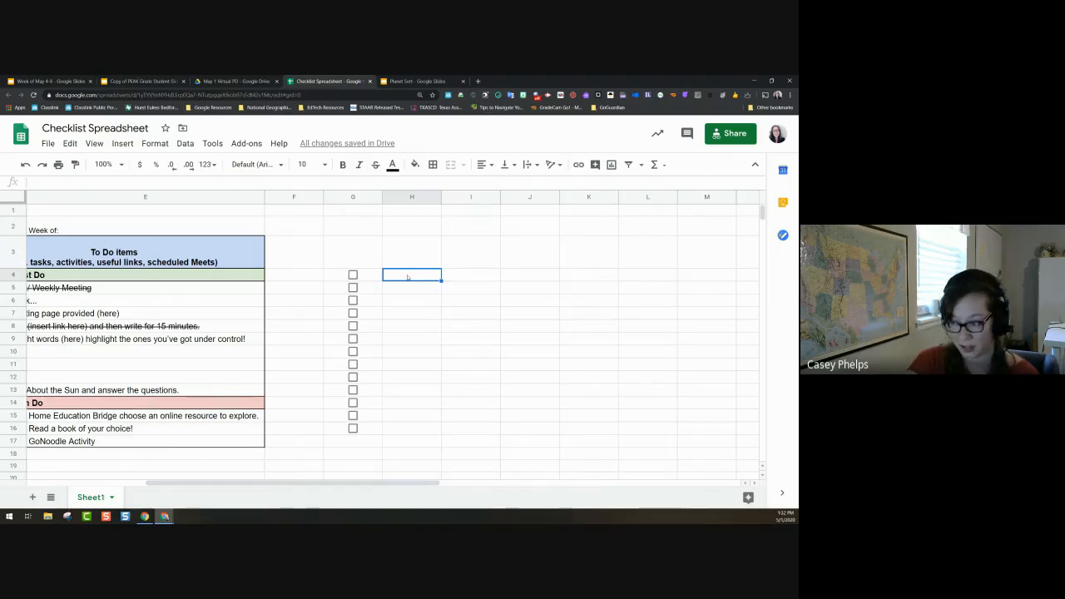
Step: Start a conditional format rule on H4 with custom formula =G4=TRUE
right_click(408, 277)
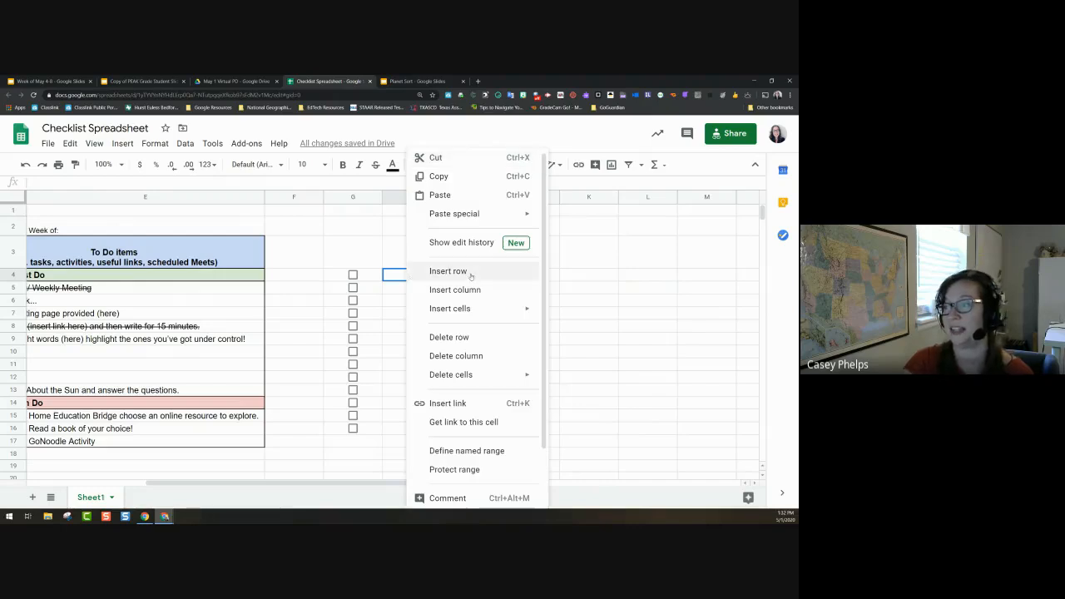
scroll(468, 280, "down", 2)
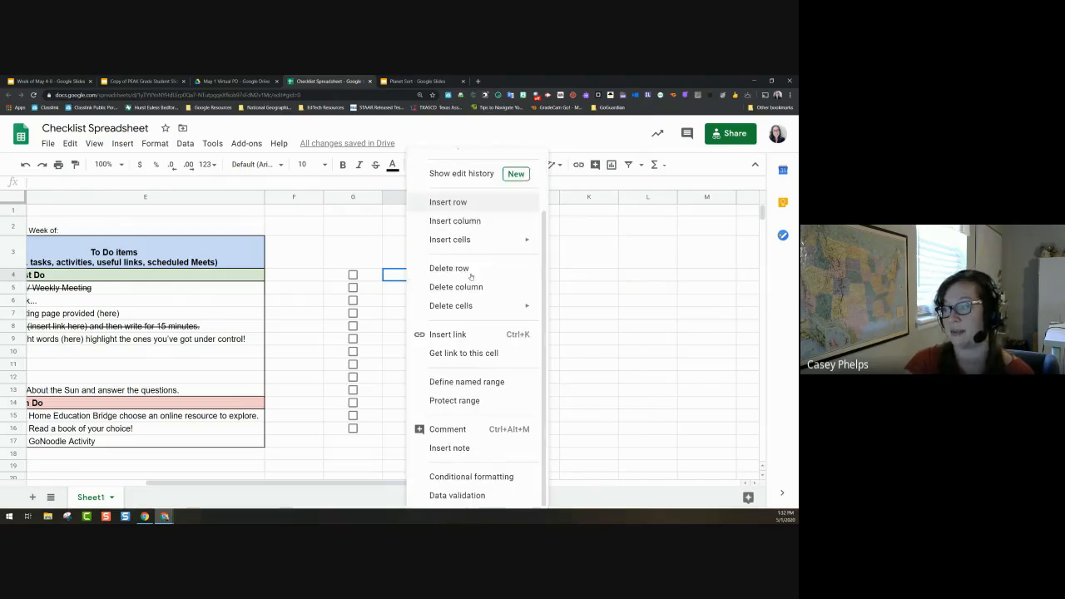
left_click(481, 479)
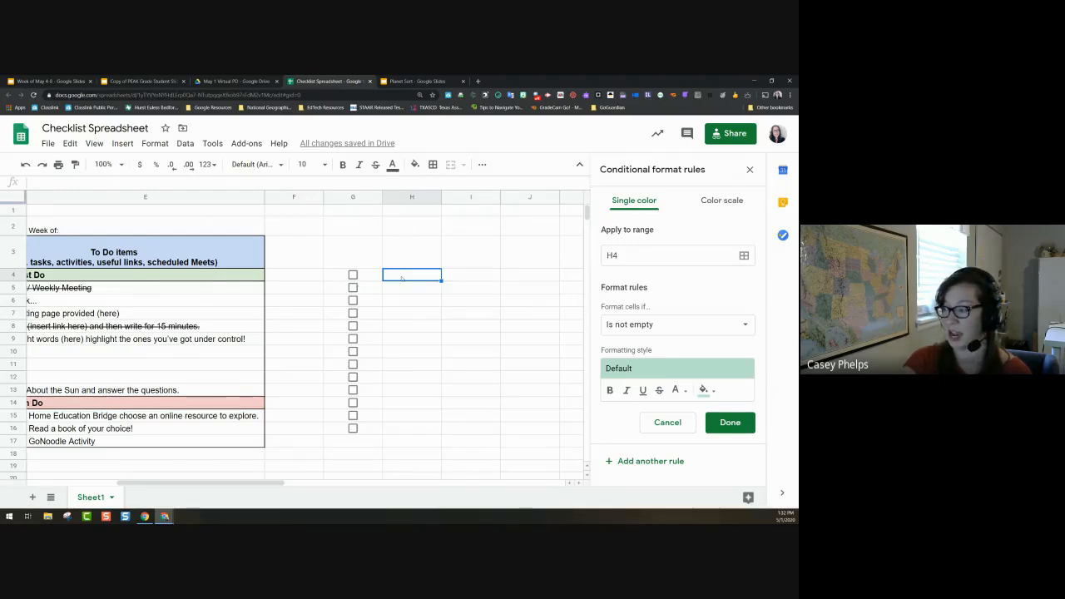
left_click(666, 324)
scroll(658, 416, "down", 5)
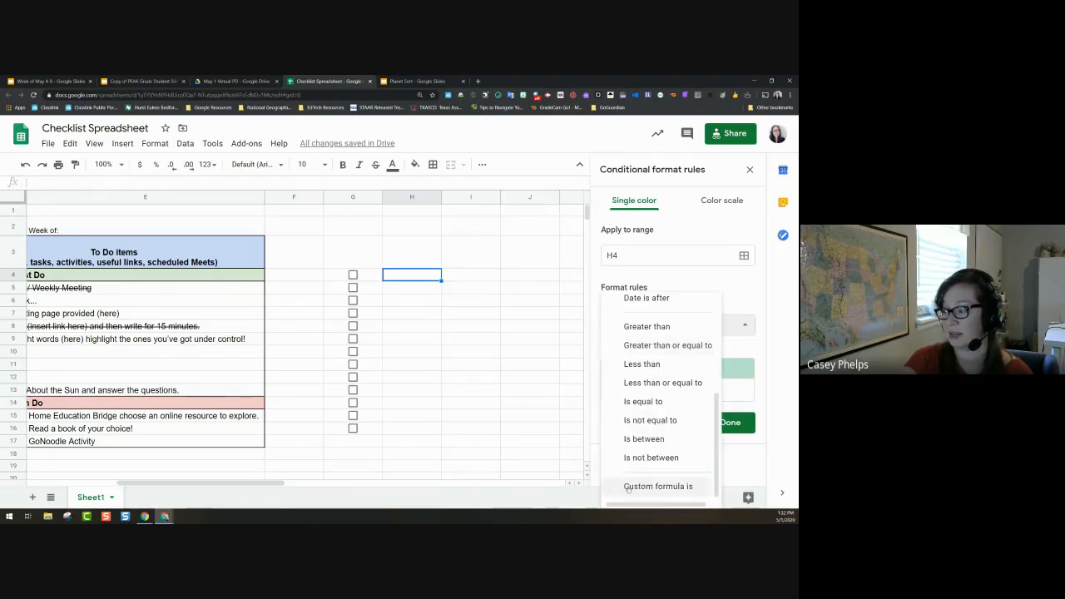
left_click(645, 486)
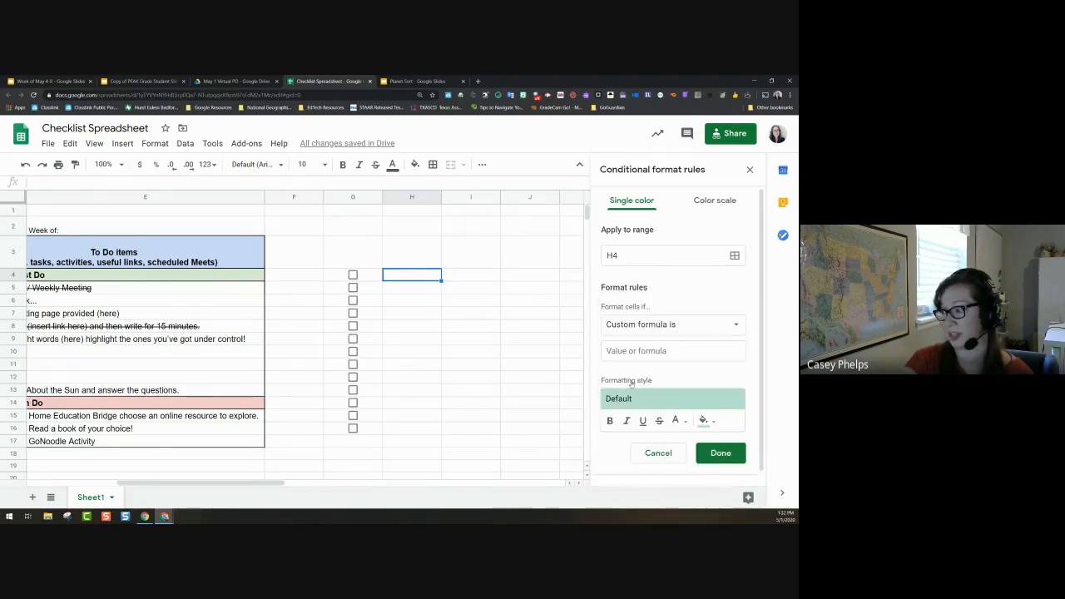
left_click(624, 351)
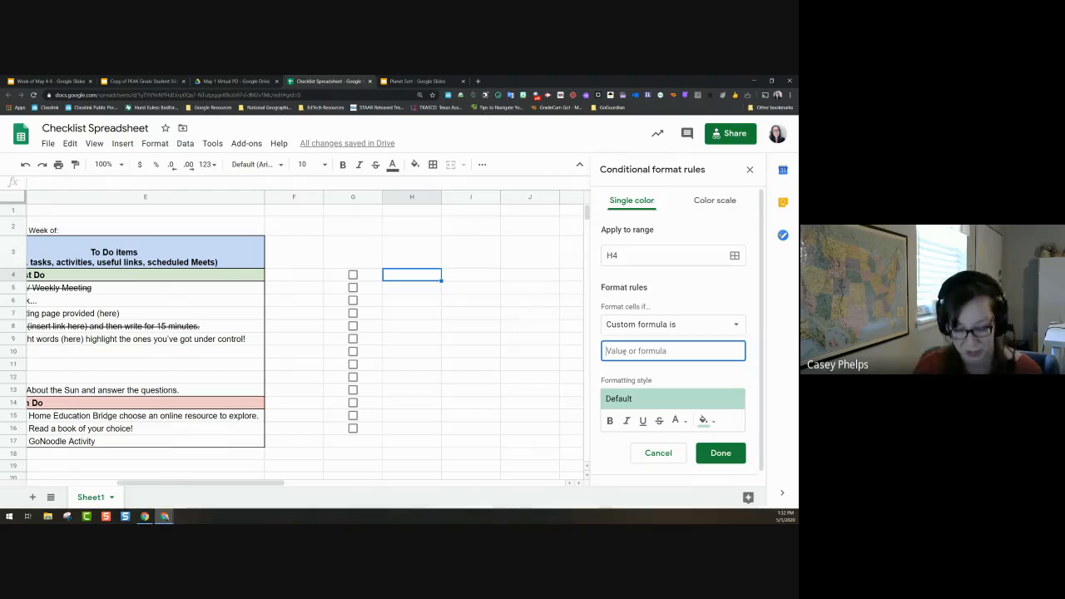
type("=")
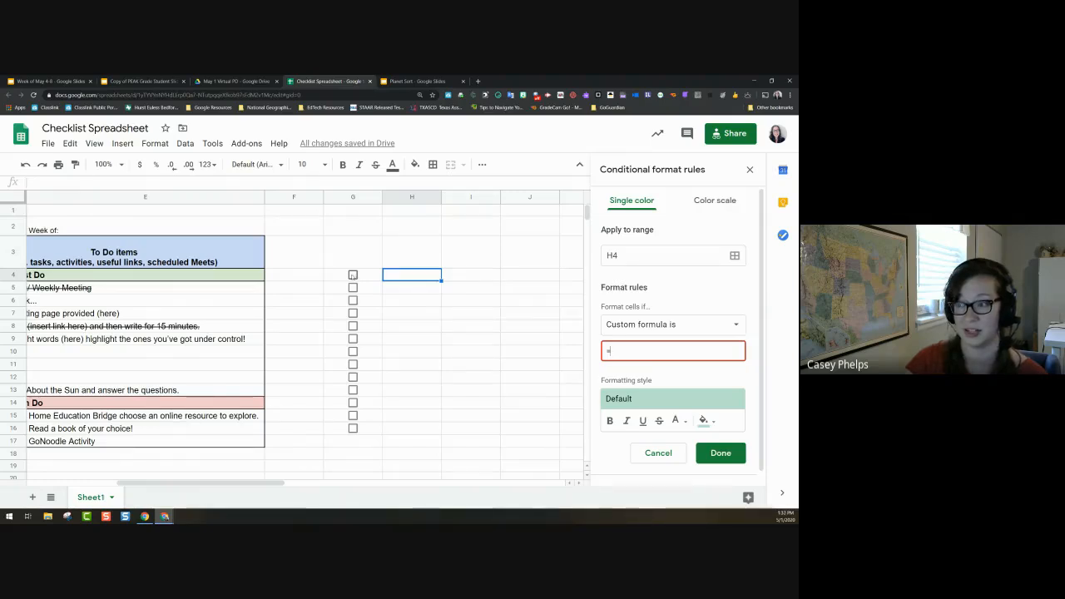
type("G")
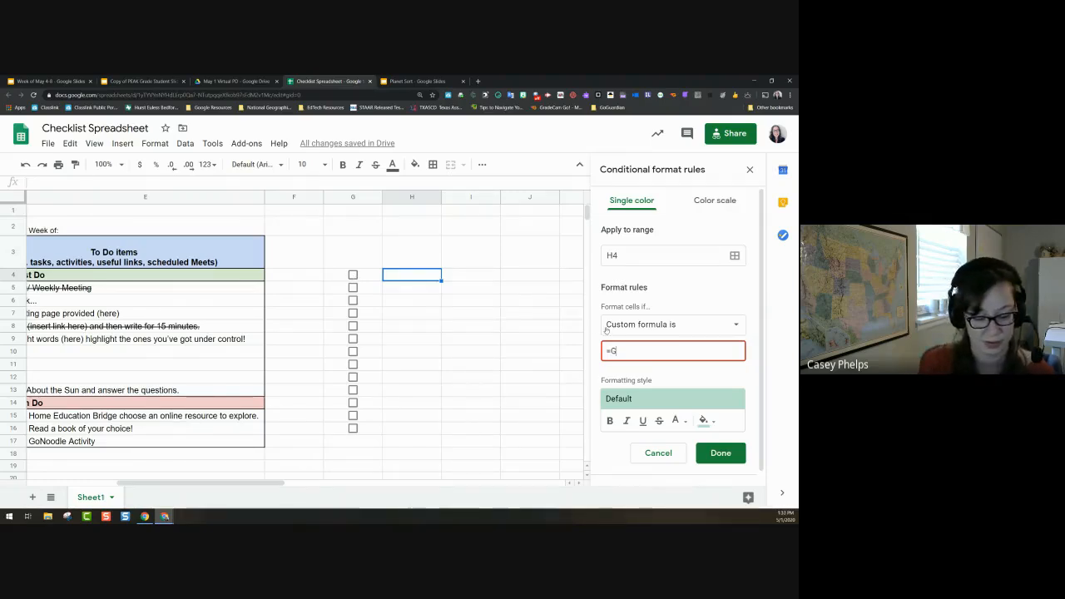
type("4=")
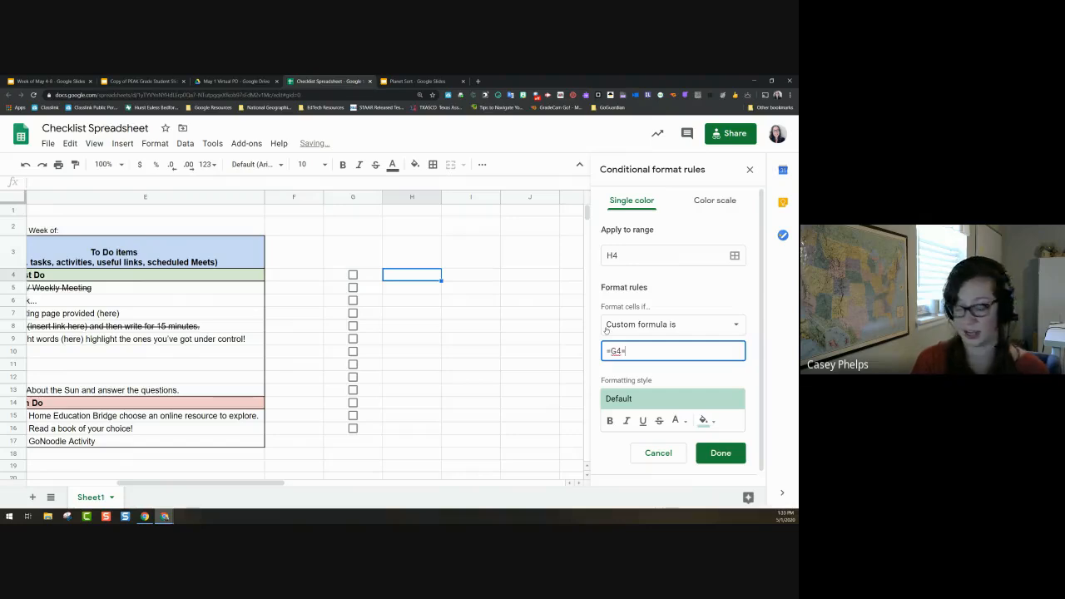
type("TRUE")
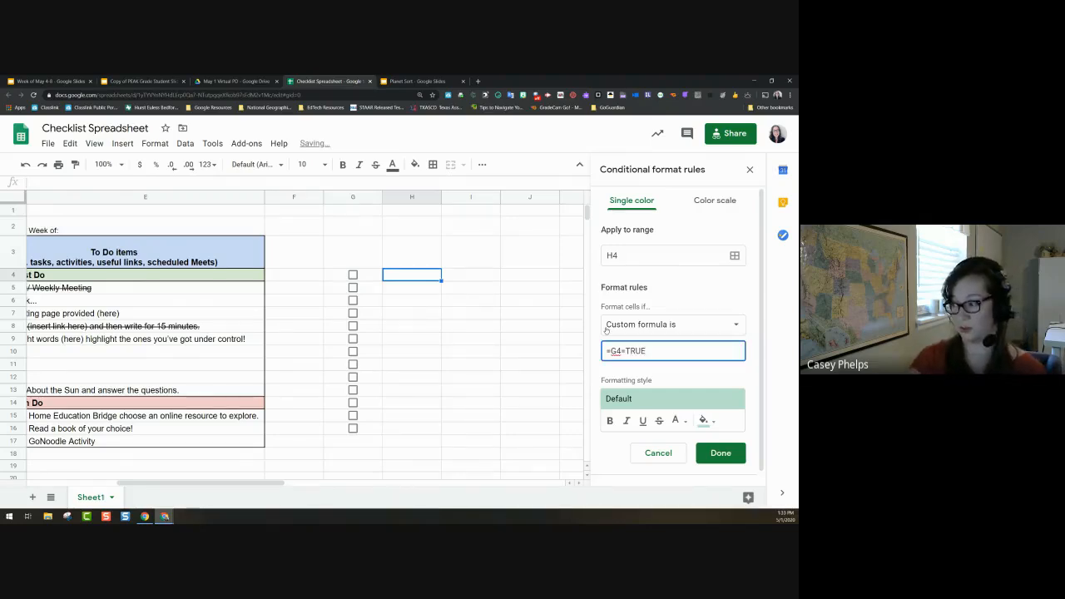
Step: Style the rule as strikethrough with no fill, and save it
left_click(659, 420)
left_click(703, 420)
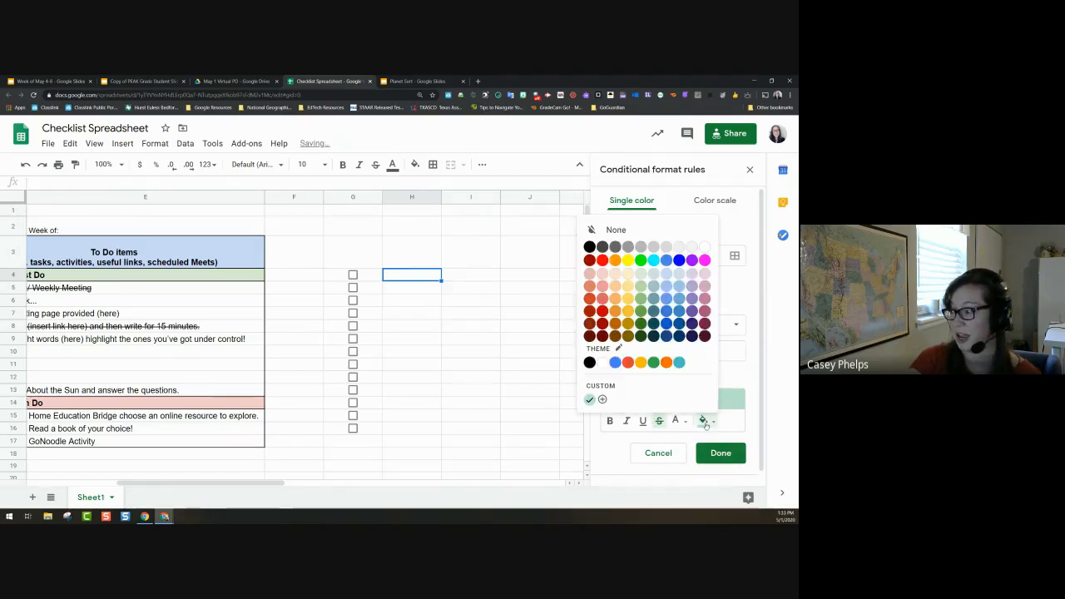
left_click(612, 230)
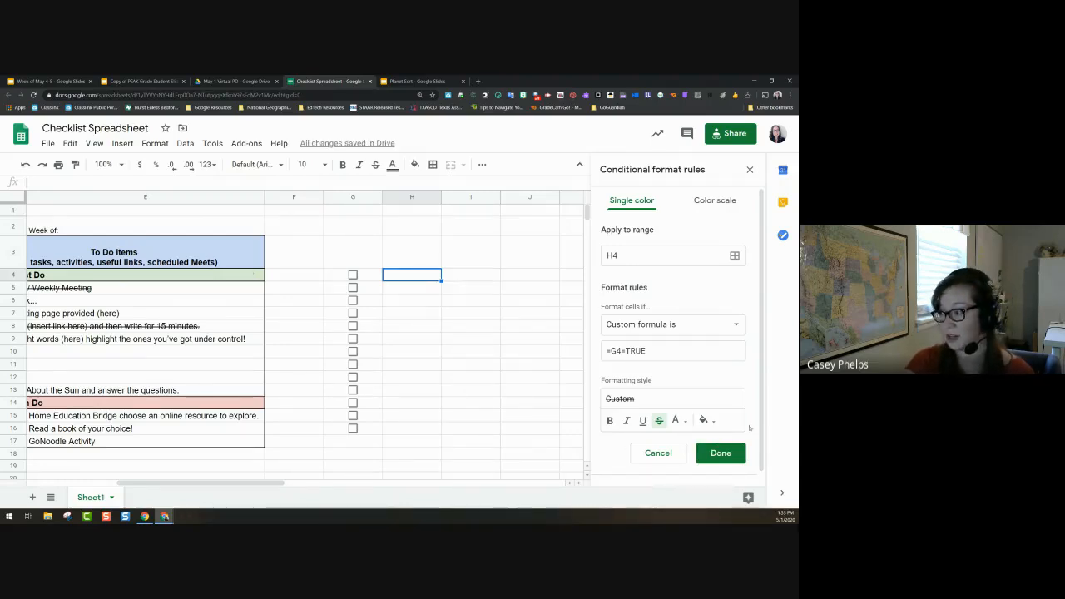
left_click(703, 421)
left_click(703, 421)
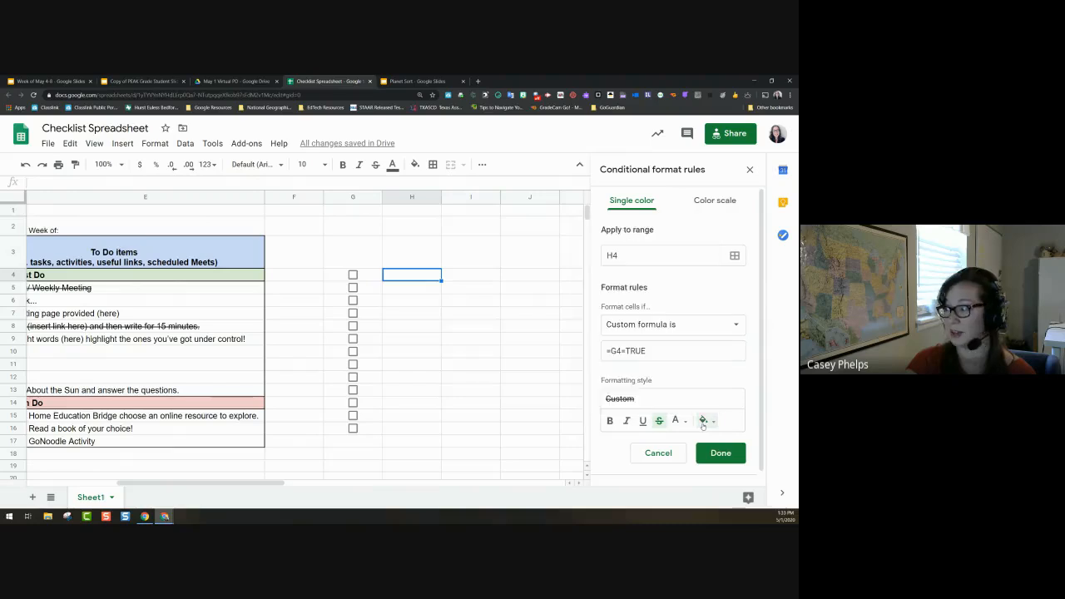
left_click(675, 421)
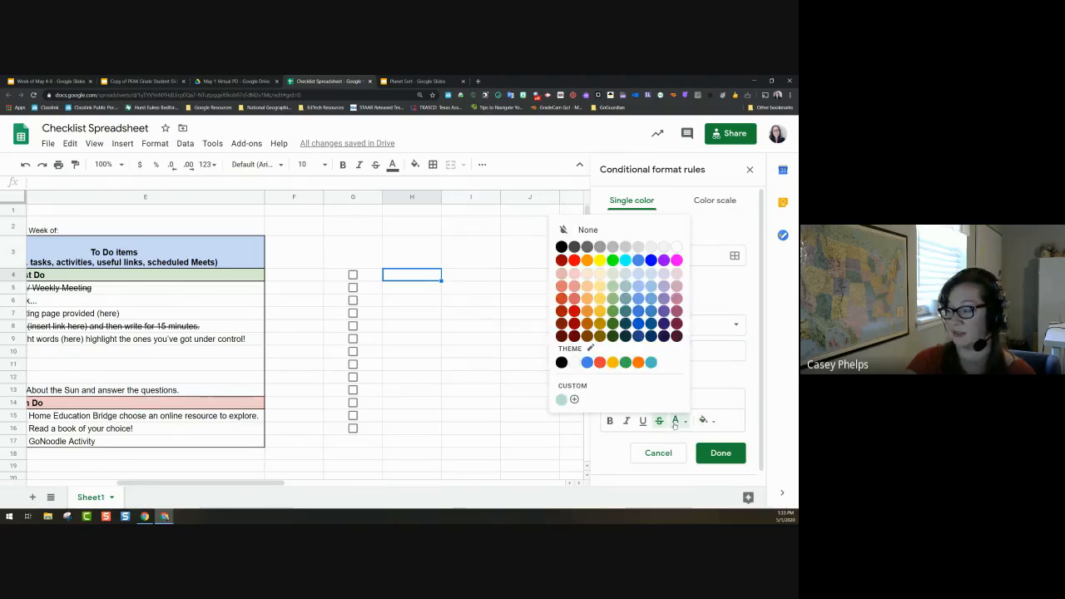
left_click(675, 422)
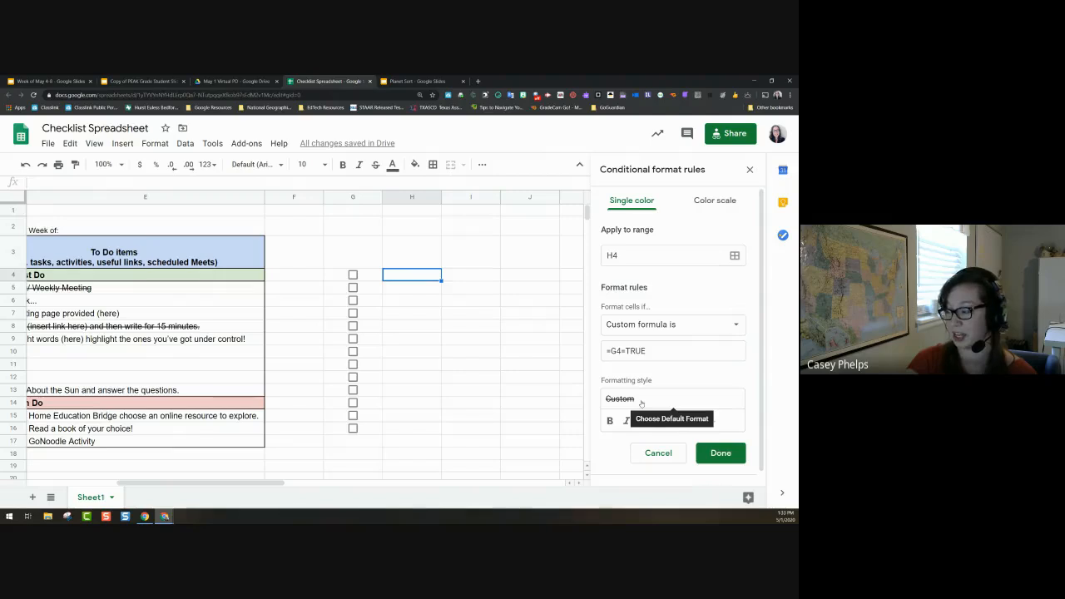
left_click(721, 454)
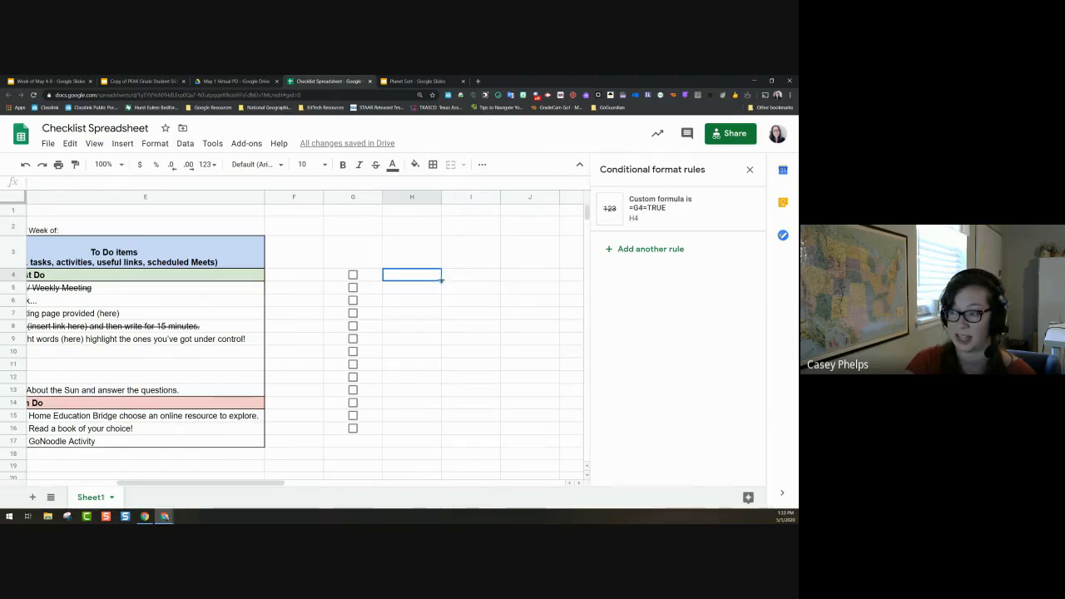
Step: Extend the strikethrough rule to H4:H16 and enter 'to do item 1' in H4
left_click_drag(441, 280, 435, 428)
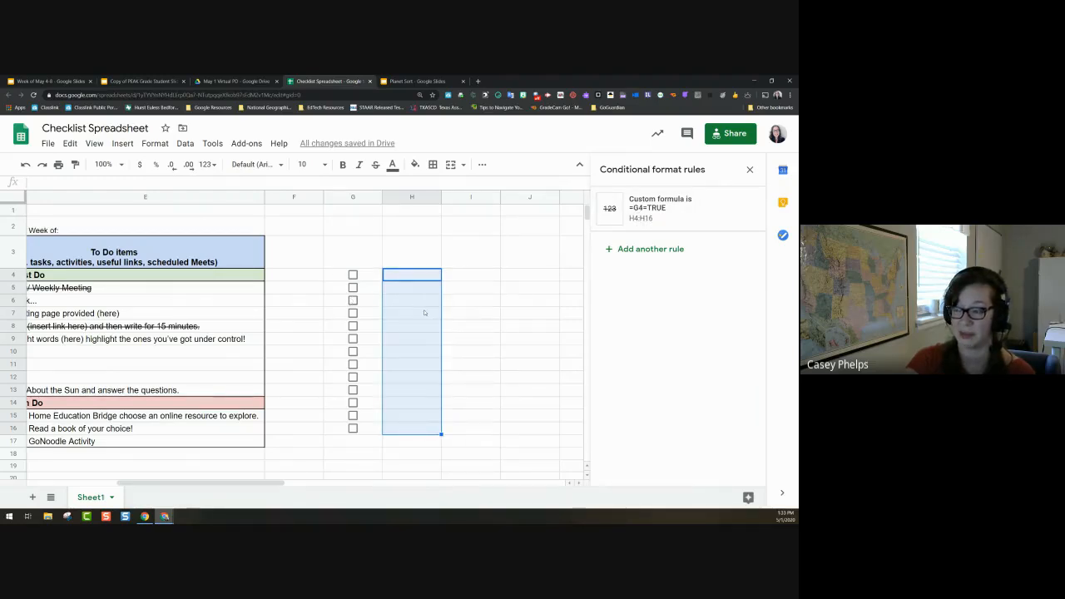
left_click(468, 325)
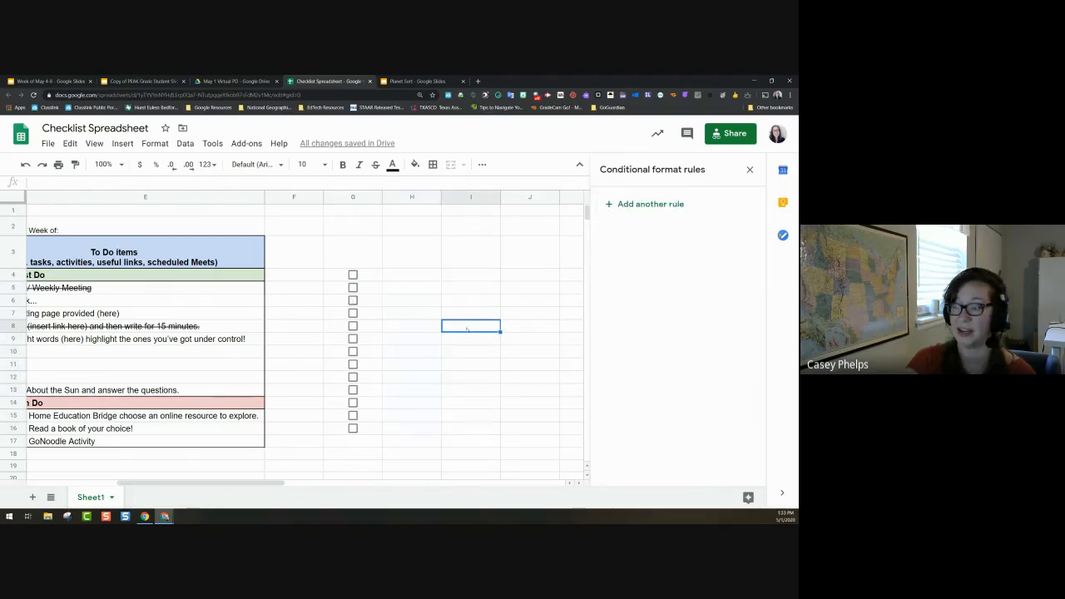
left_click(405, 281)
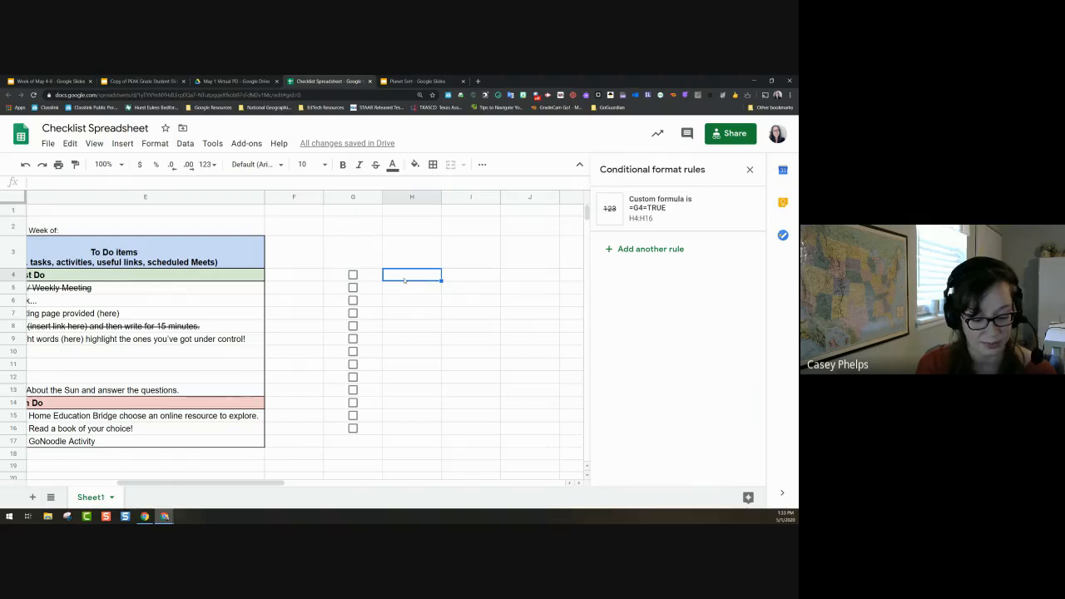
type("to do item")
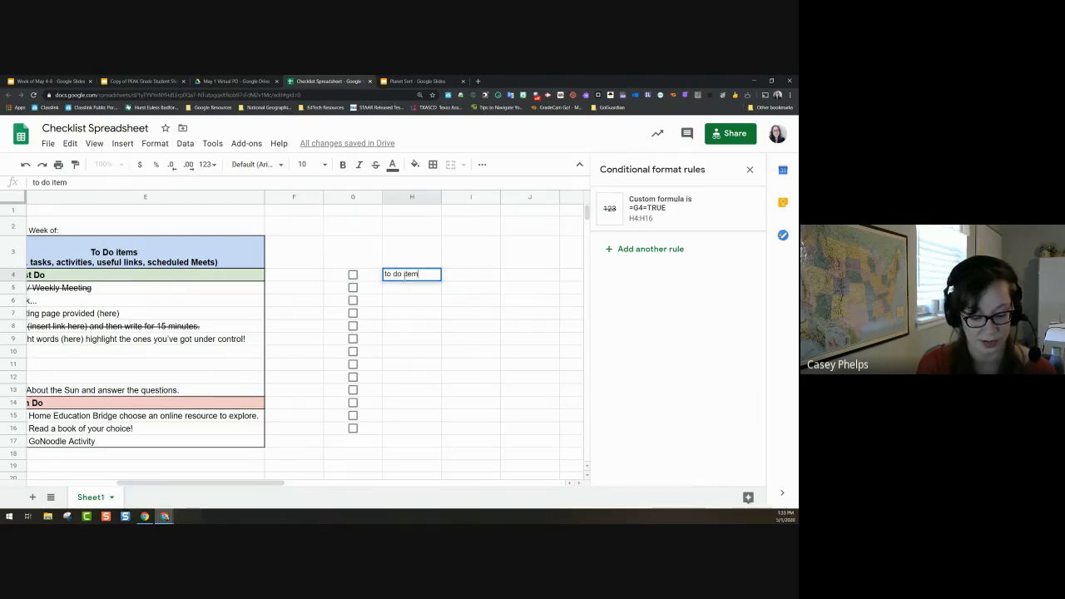
type(" 1")
key("Return")
Step: Autocomplete 'to do item 1' into each cell from H5 down to H16
type("to")
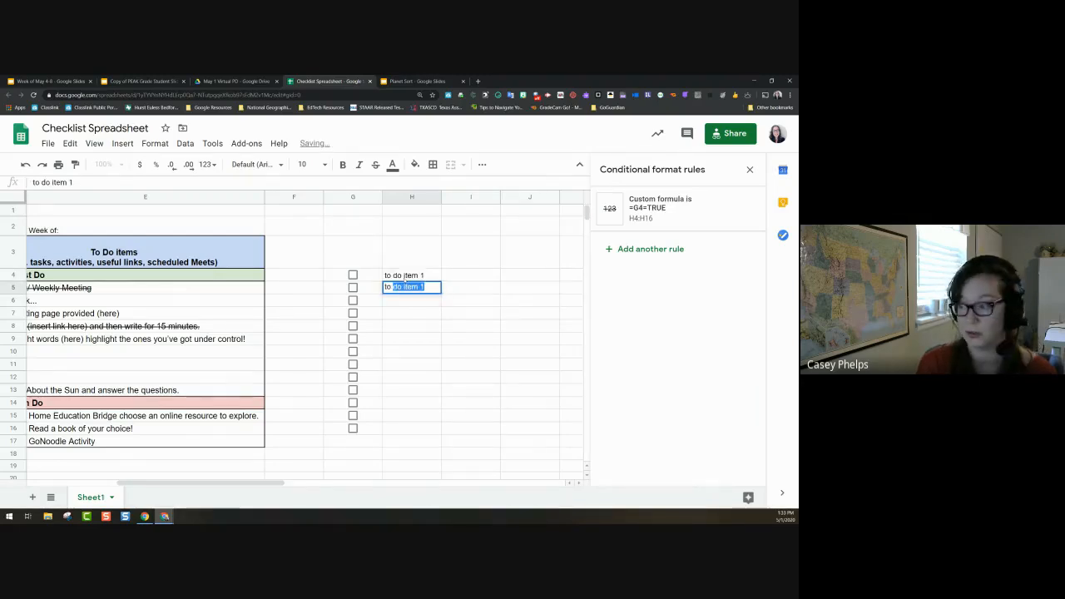
key("Return")
type("to")
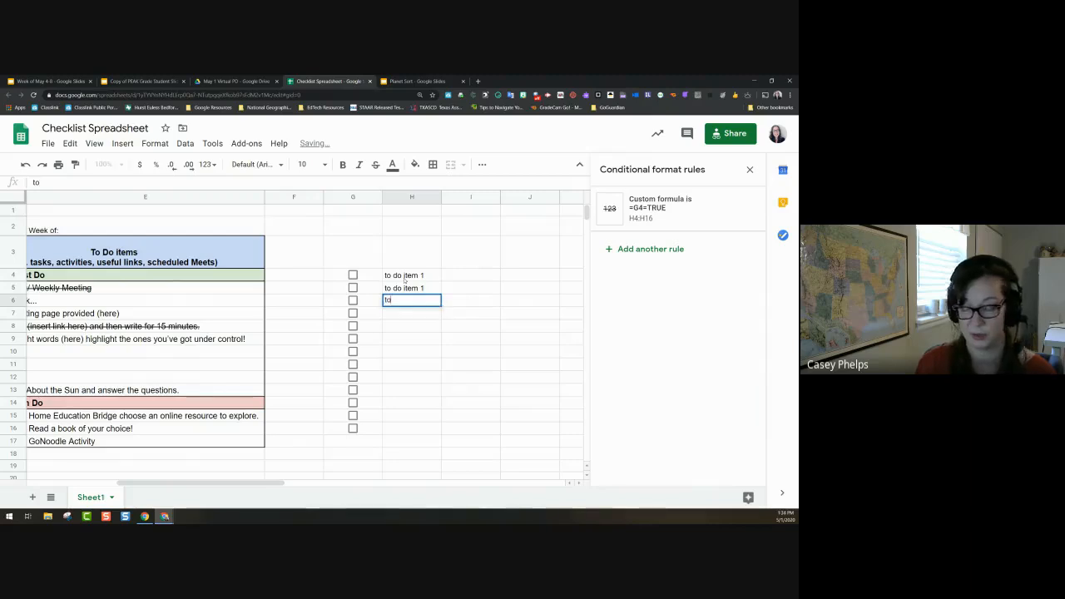
key("Return")
type("t")
key("Return")
type("t")
key("Return")
type("t")
key("Return")
type("t")
key("Return")
type("t")
key("Return")
type("t")
key("Return")
type("t")
key("Return")
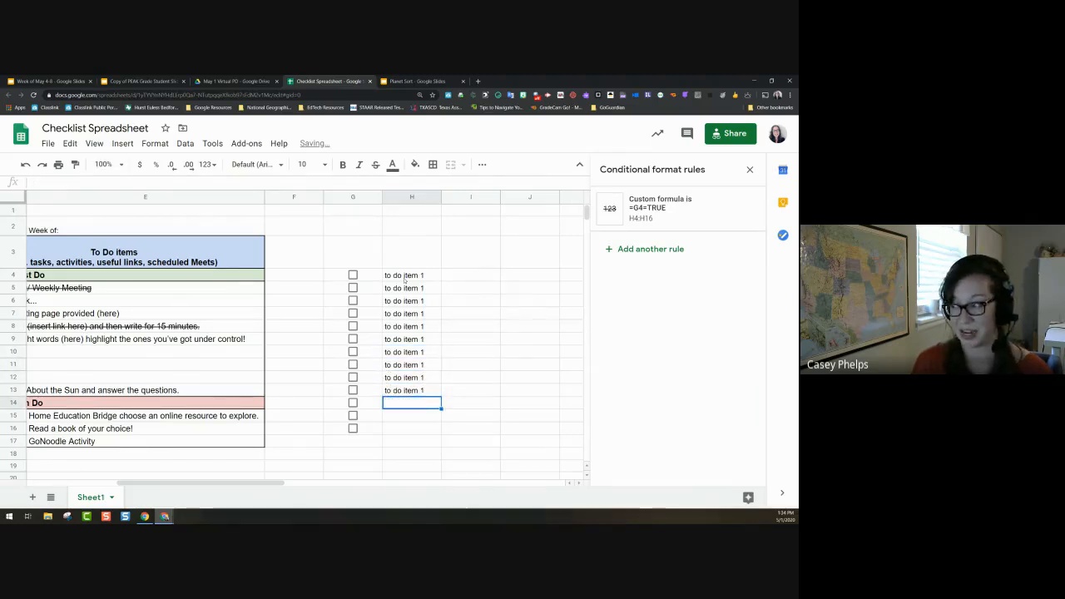
type("t")
key("Return")
type("t")
key("Return")
type("t")
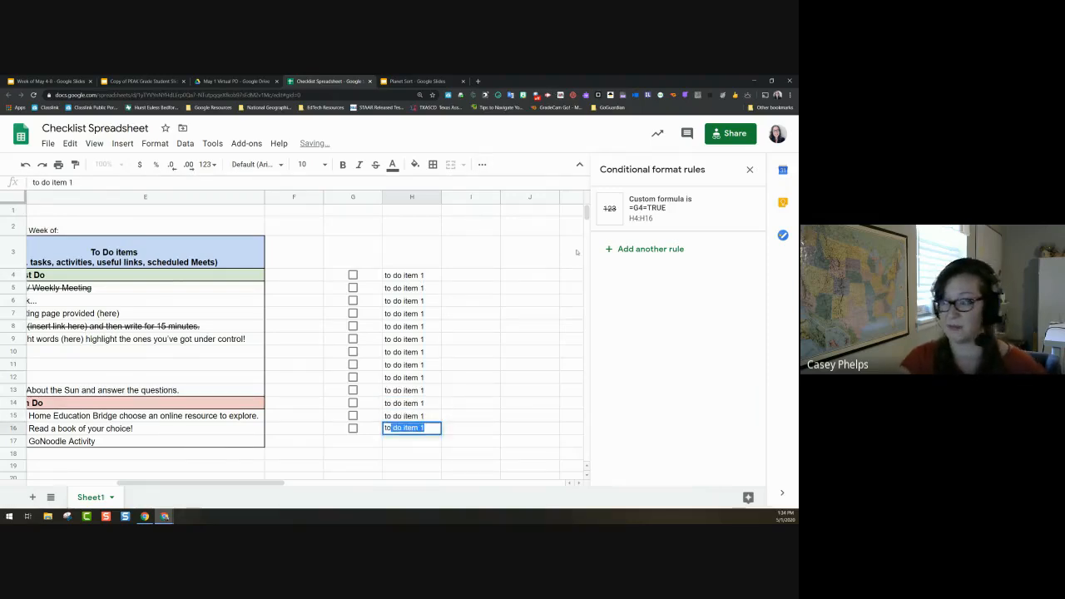
key("Return")
left_click(529, 313)
Step: Tick the G4, G5, G6, G11, G12 and G13 practice boxes to test the strikethrough
left_click(353, 274)
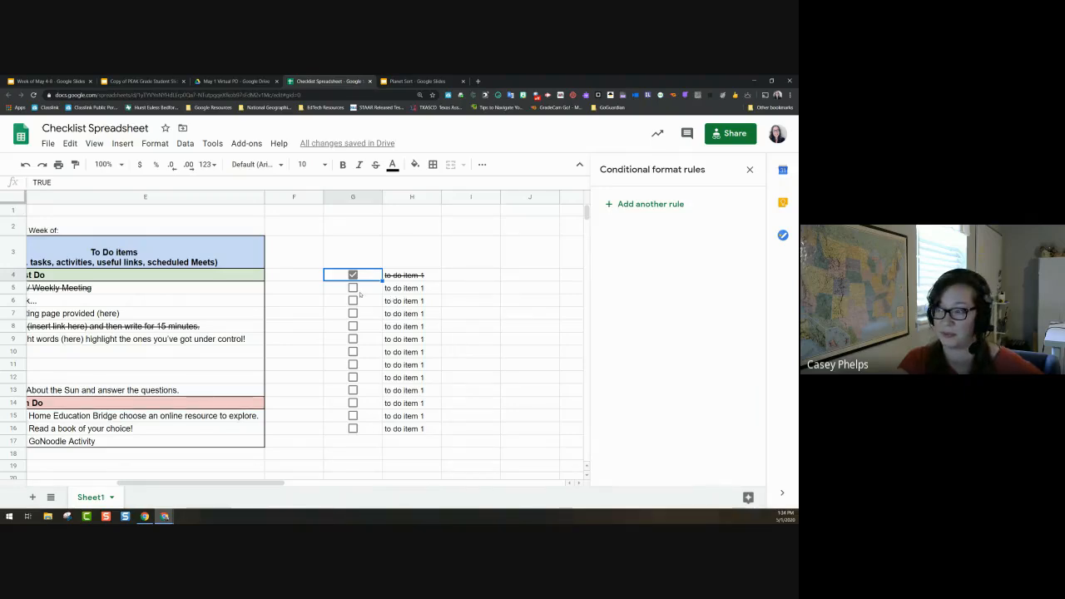
left_click(353, 287)
left_click(353, 300)
left_click(353, 365)
left_click(353, 377)
left_click(353, 390)
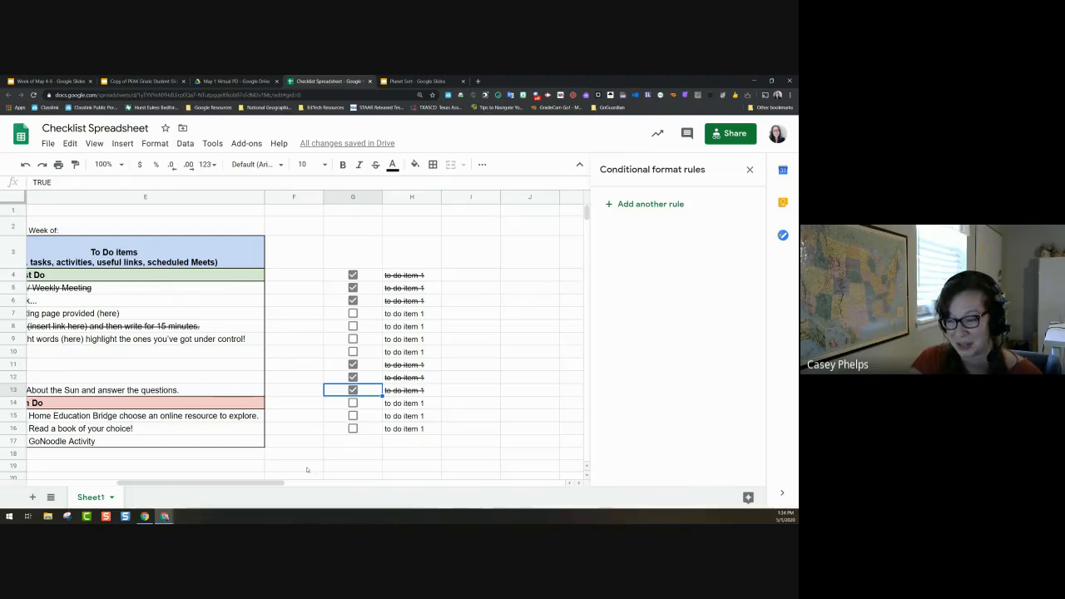
left_click_drag(278, 485, 178, 484)
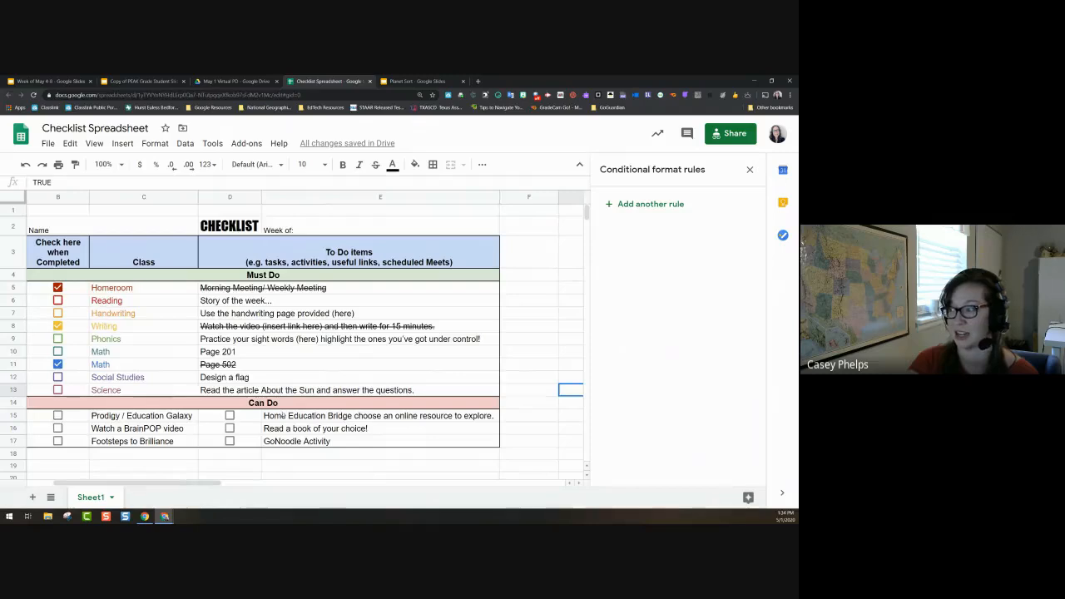
Step: Close the rules panel and make the Prodigy checkbox in B15 red
left_click(749, 169)
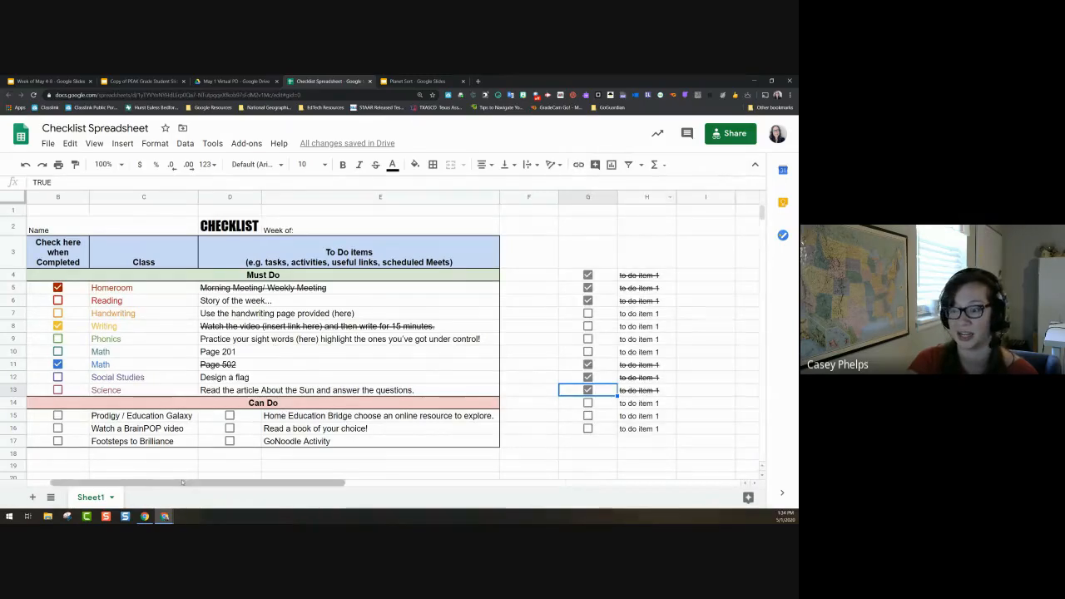
left_click_drag(180, 486, 171, 486)
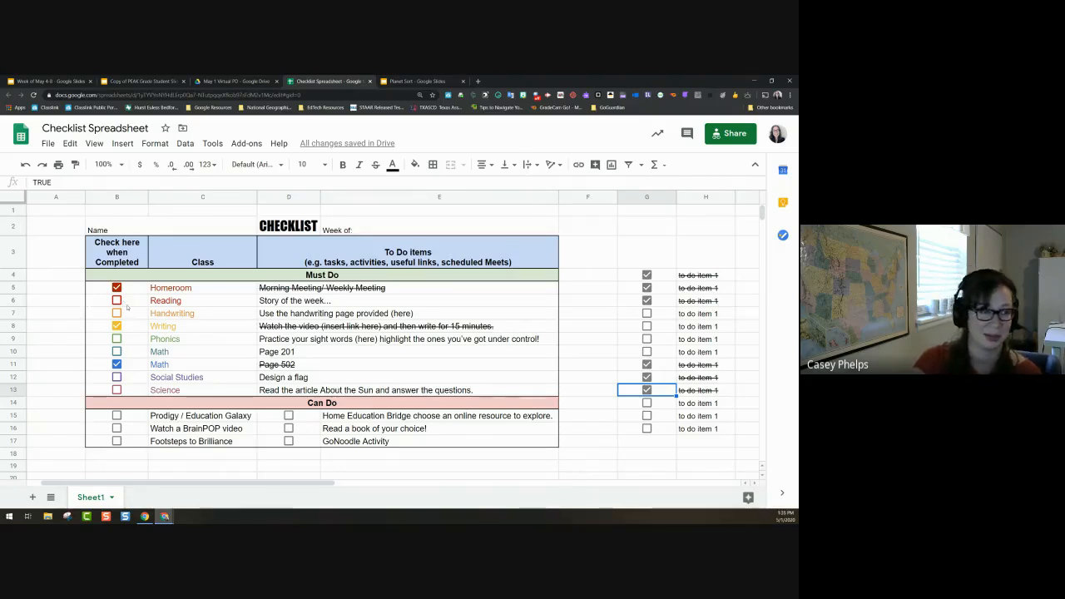
left_click_drag(132, 289, 164, 293)
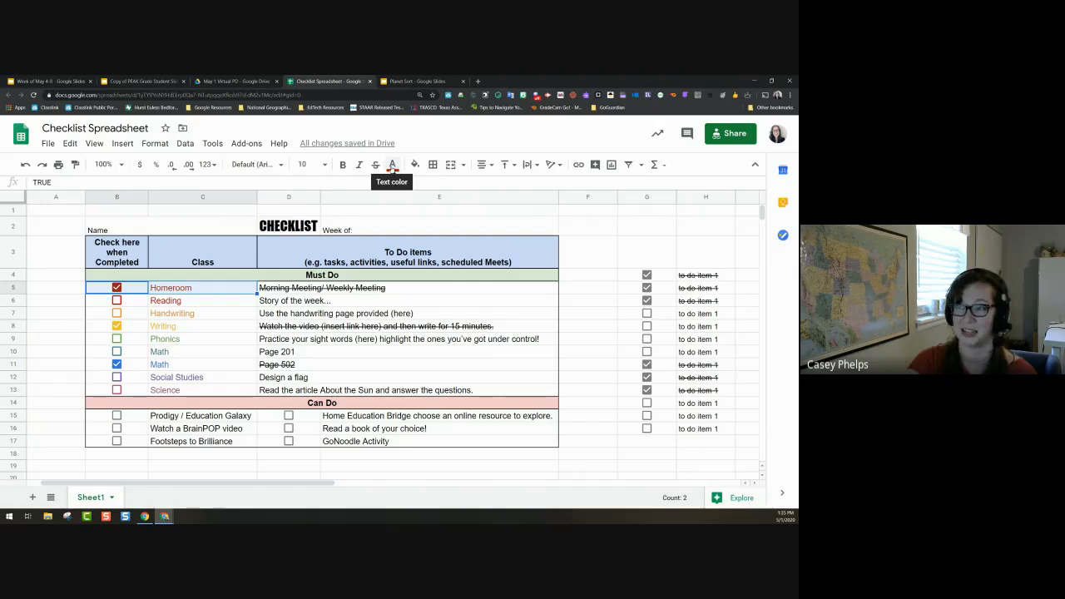
left_click(142, 390)
left_click(137, 415)
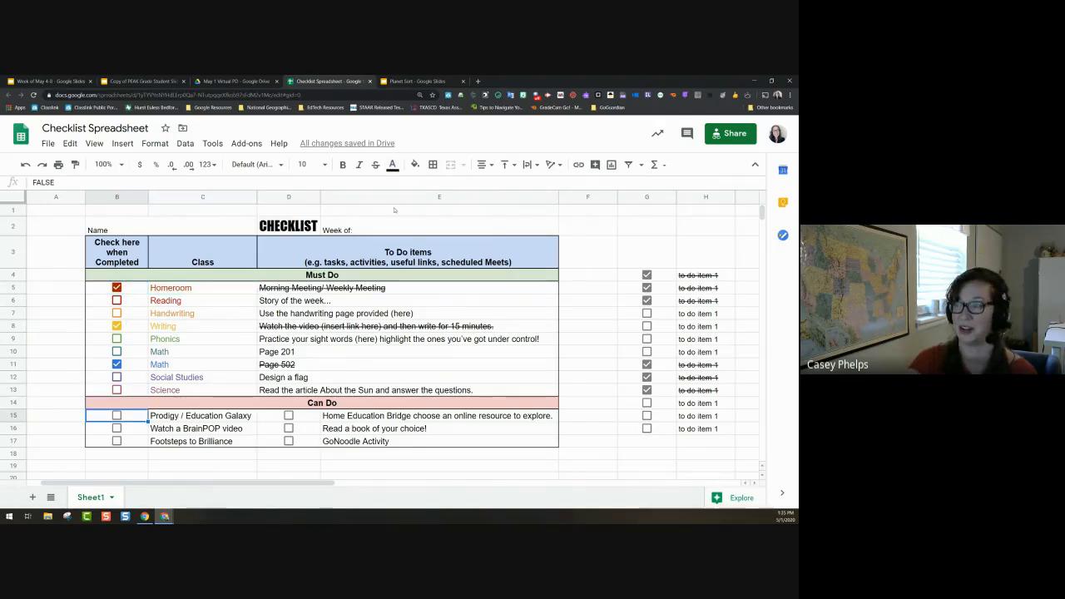
left_click(393, 164)
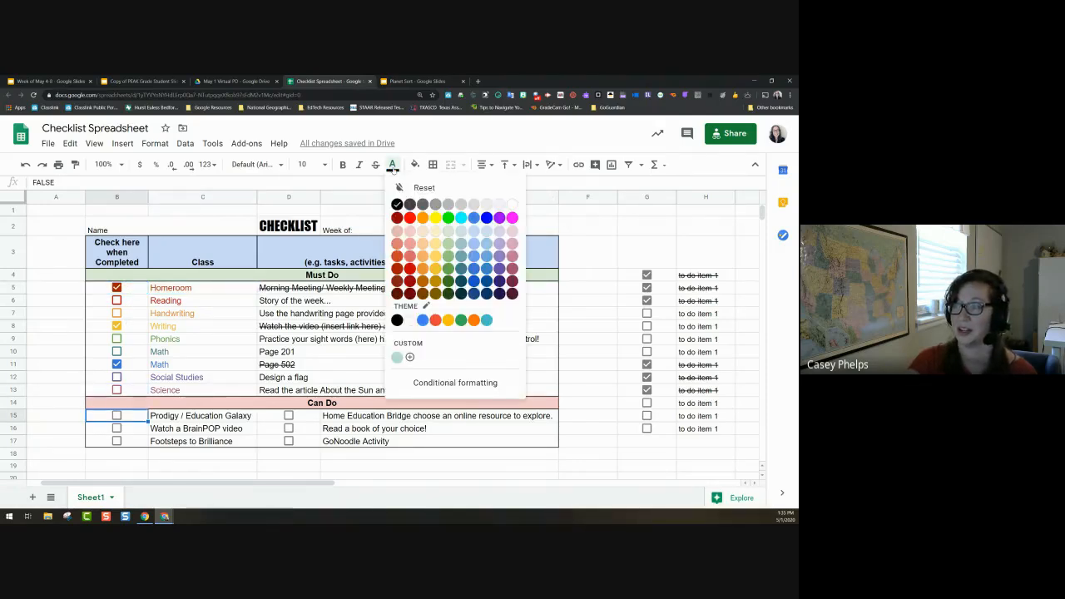
left_click(409, 221)
Step: Make the BrainPOP checkbox in B16 yellow
left_click(117, 429)
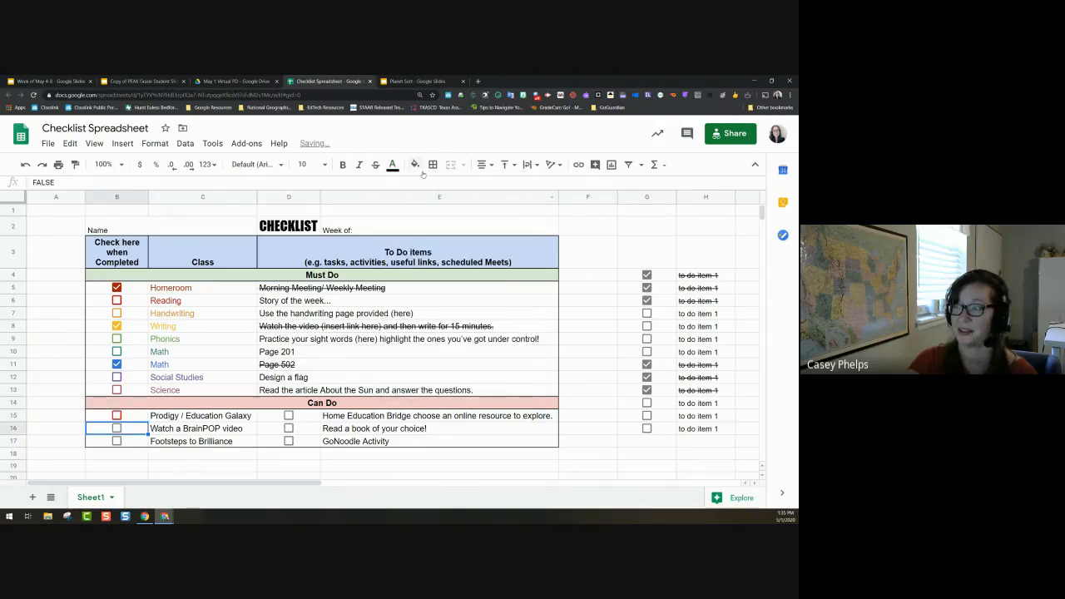
left_click(392, 164)
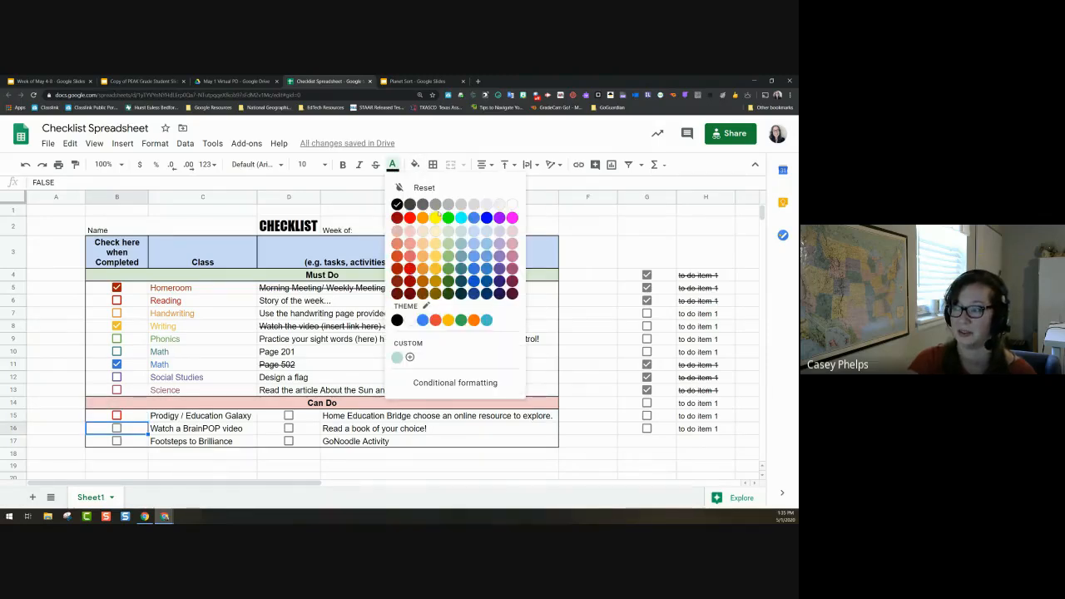
left_click(435, 218)
Step: Make the Footsteps checkbox in B17 purple with no fill, then test the BrainPOP box
key("Down")
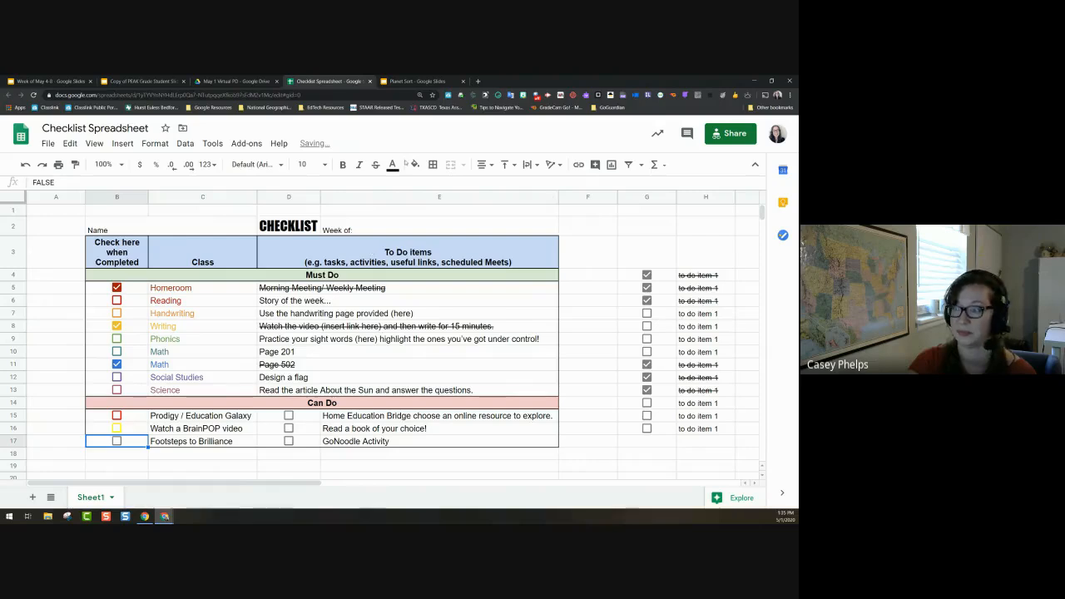
left_click(414, 165)
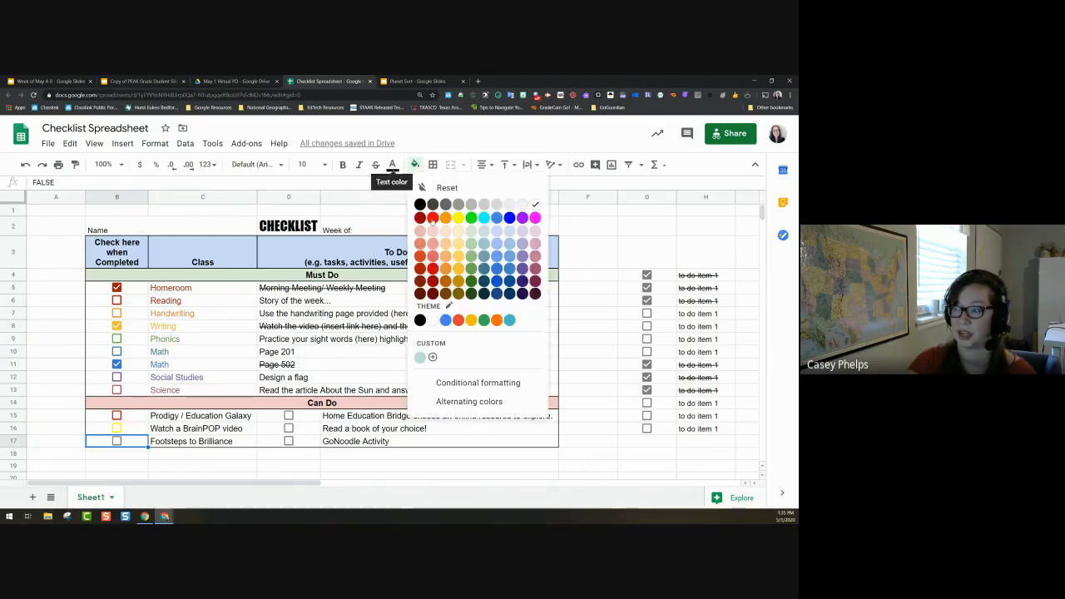
left_click(445, 218)
left_click(316, 364)
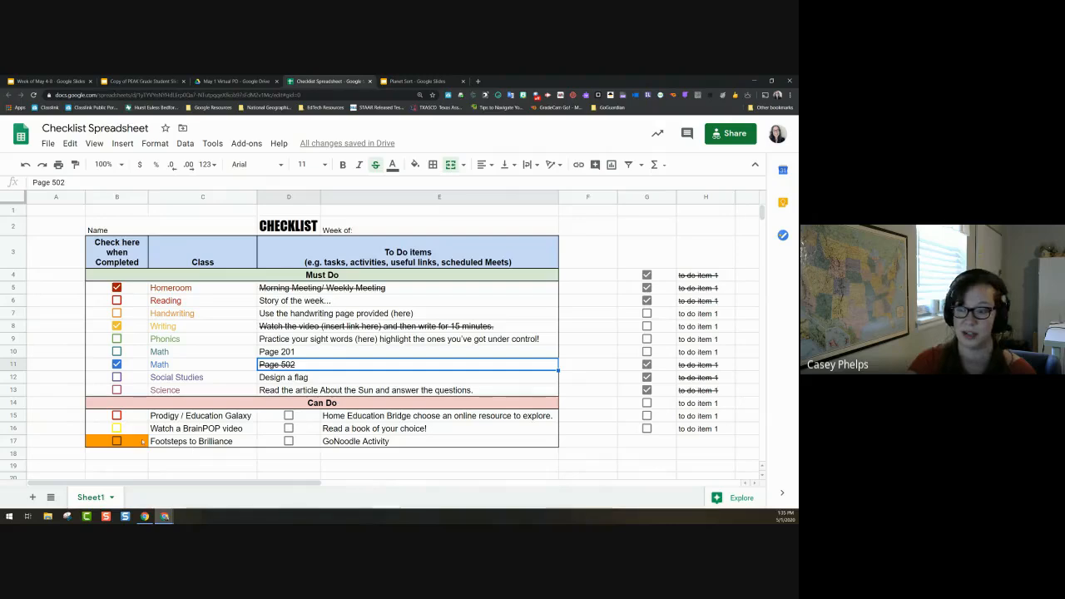
left_click(136, 441)
left_click(414, 165)
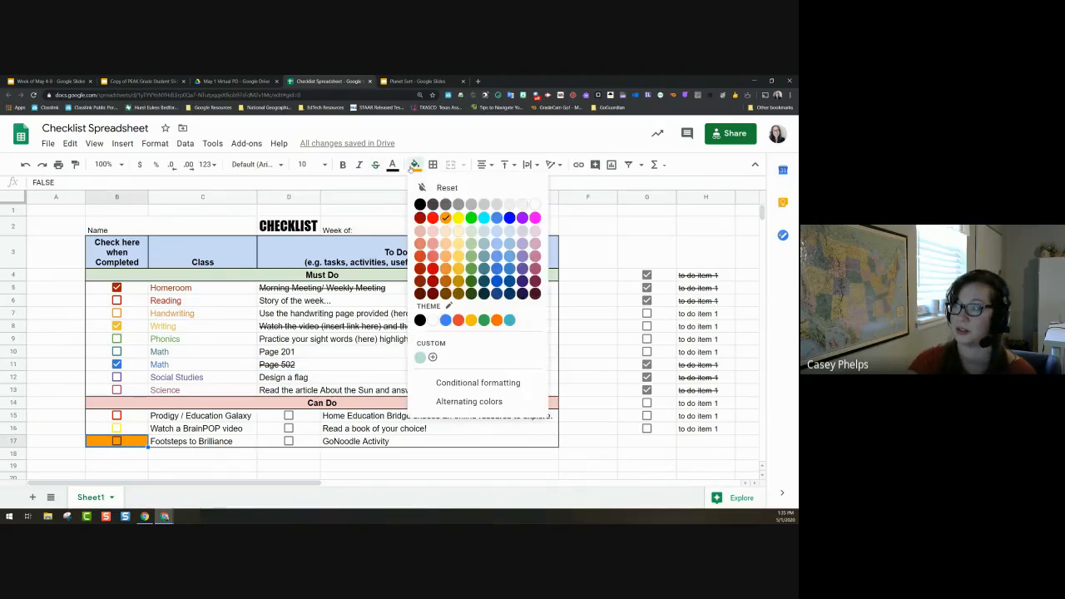
left_click(443, 191)
left_click(392, 164)
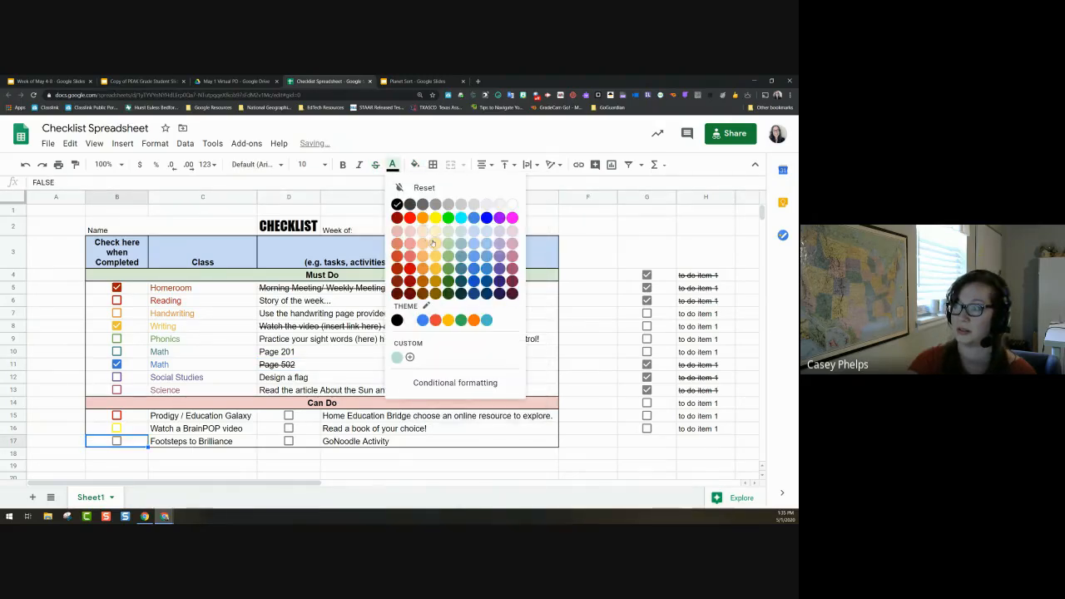
left_click(500, 217)
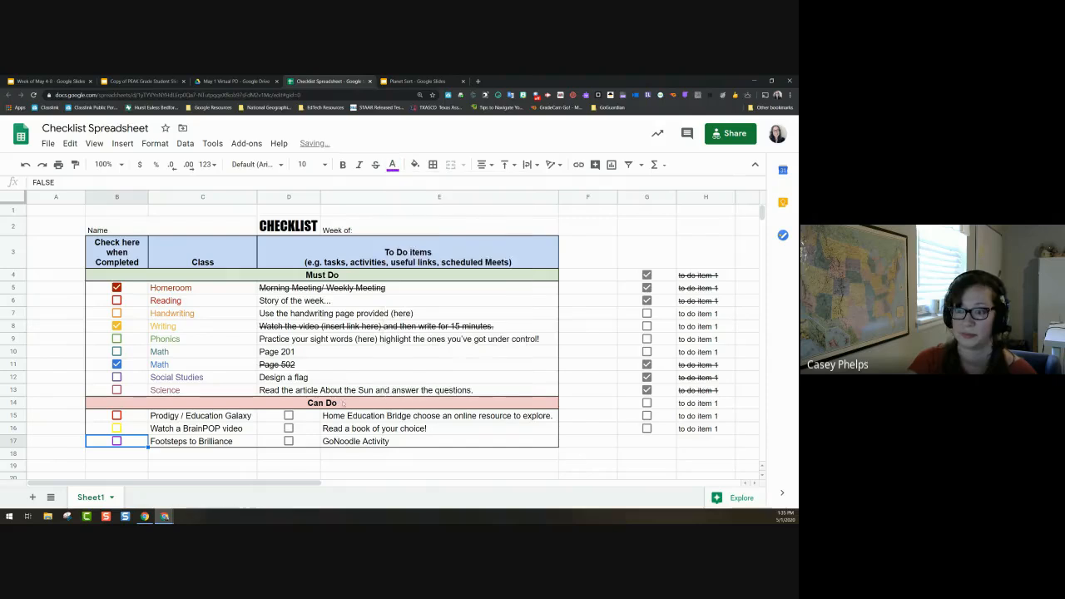
left_click(117, 427)
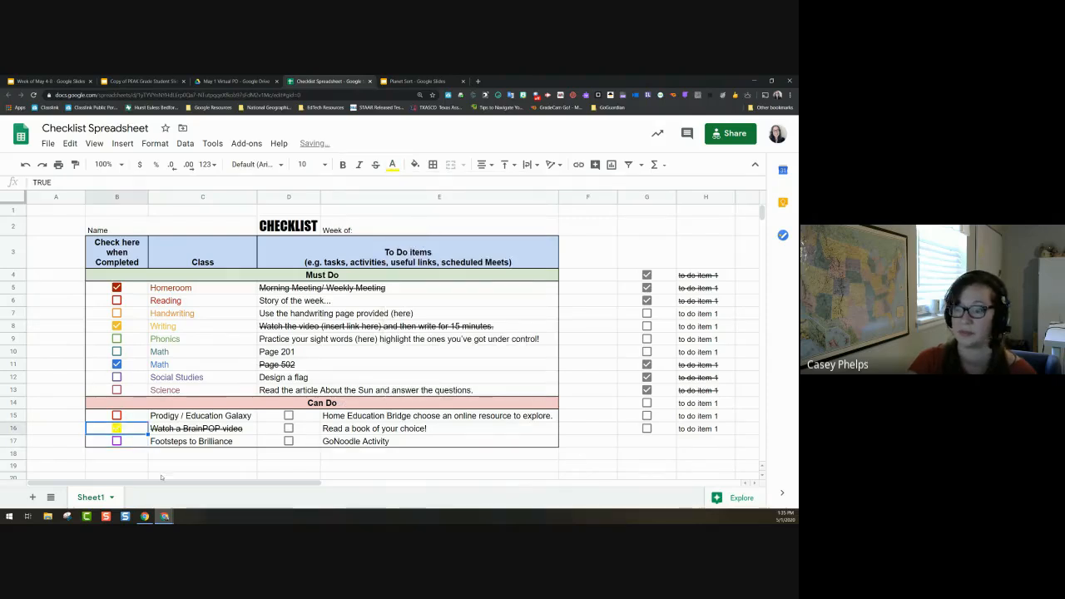
left_click(116, 428)
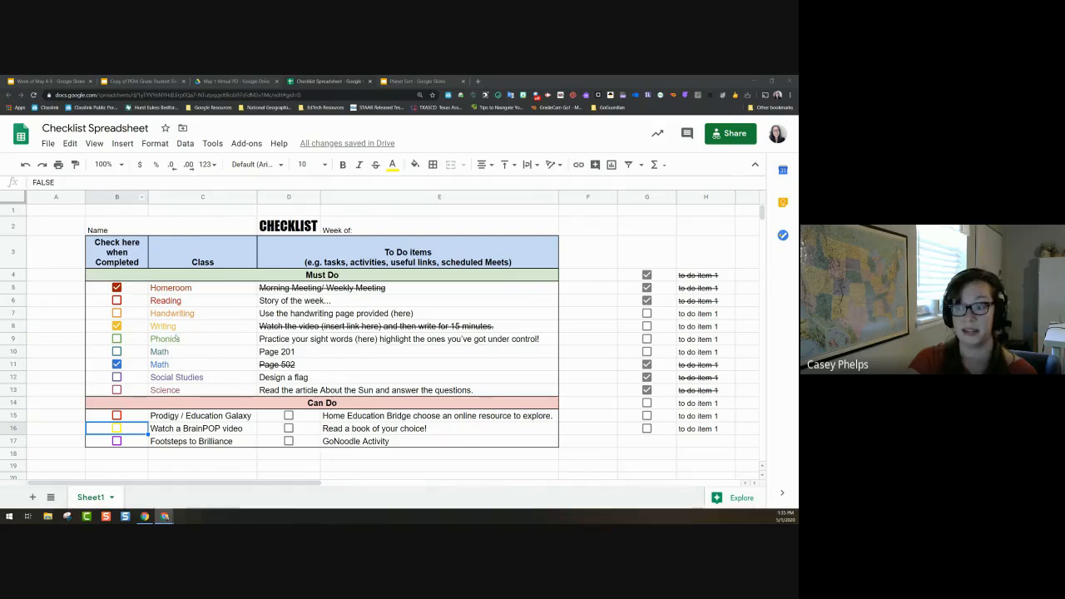
Step: Untick Homeroom, Writing and Math, and clear the practice checkboxes and text in G3:H17
left_click(116, 288)
left_click(116, 326)
left_click(116, 365)
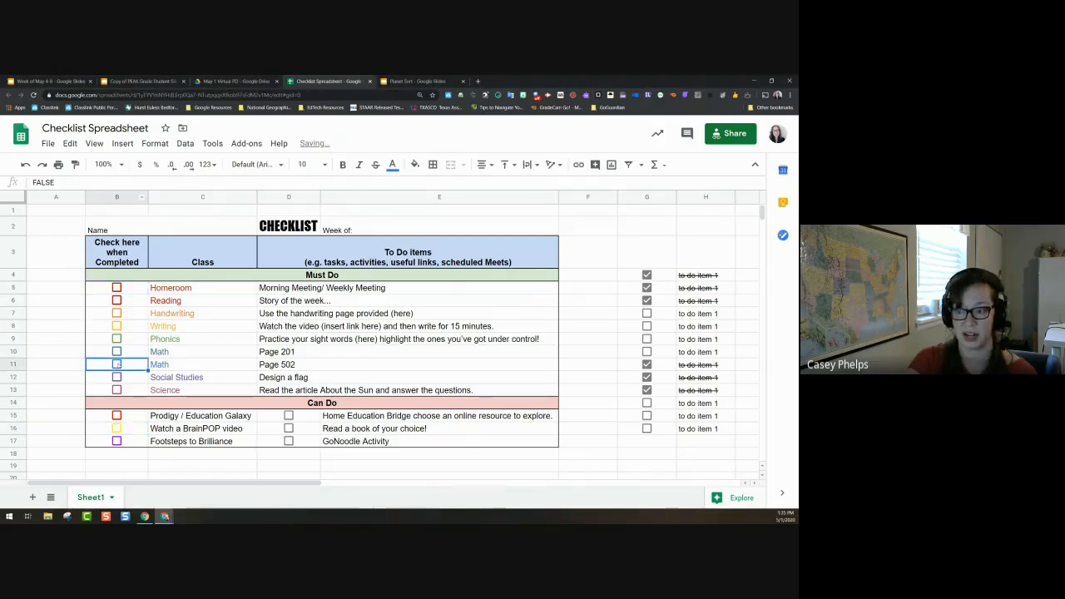
mouse_move(647, 253)
left_mouse_down()
mouse_move(703, 345)
mouse_move(709, 441)
left_mouse_up()
key("Delete")
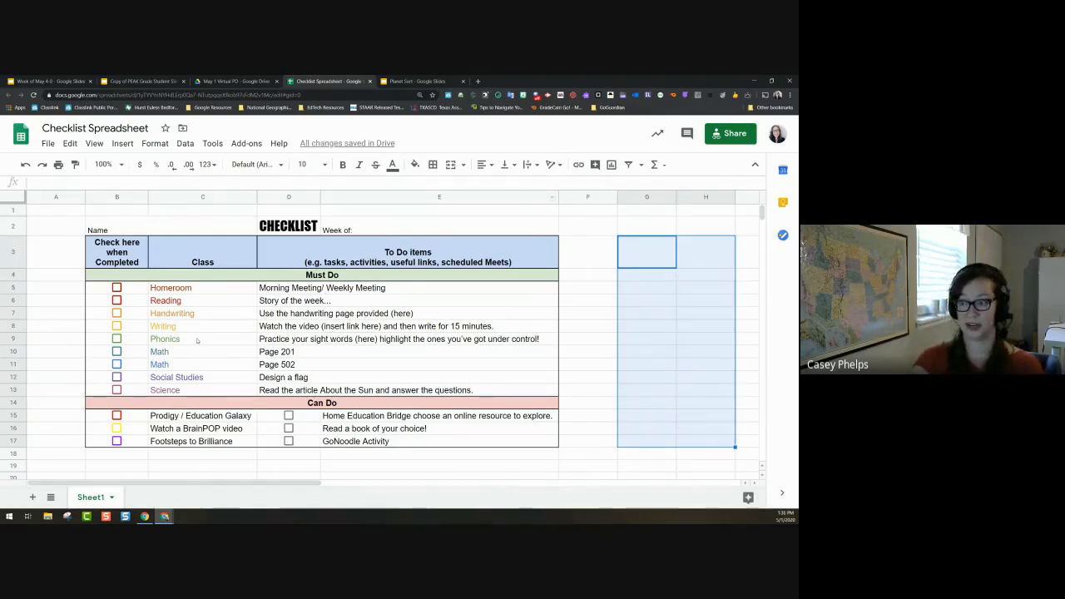
Step: Add 'May 4-8' after 'Week of:' in header cell E2
double_click(360, 223)
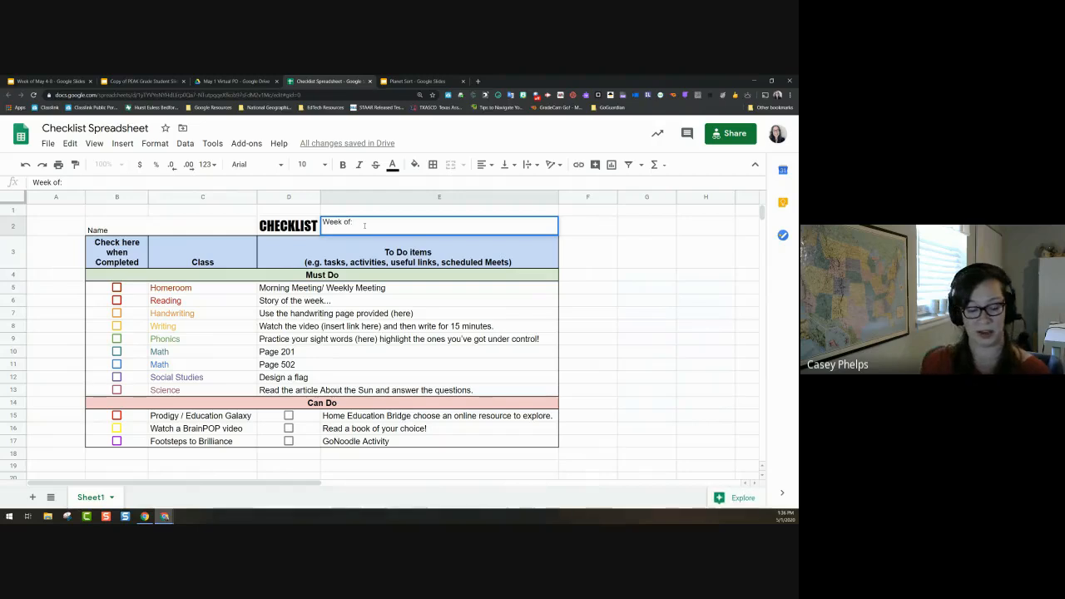
type("May 4-8")
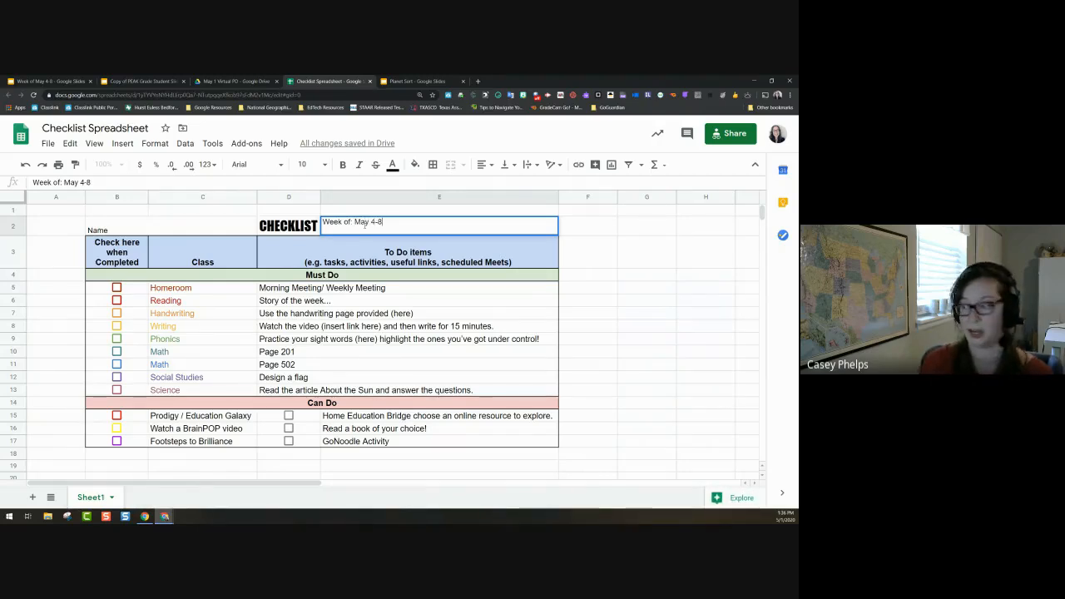
left_click(678, 390)
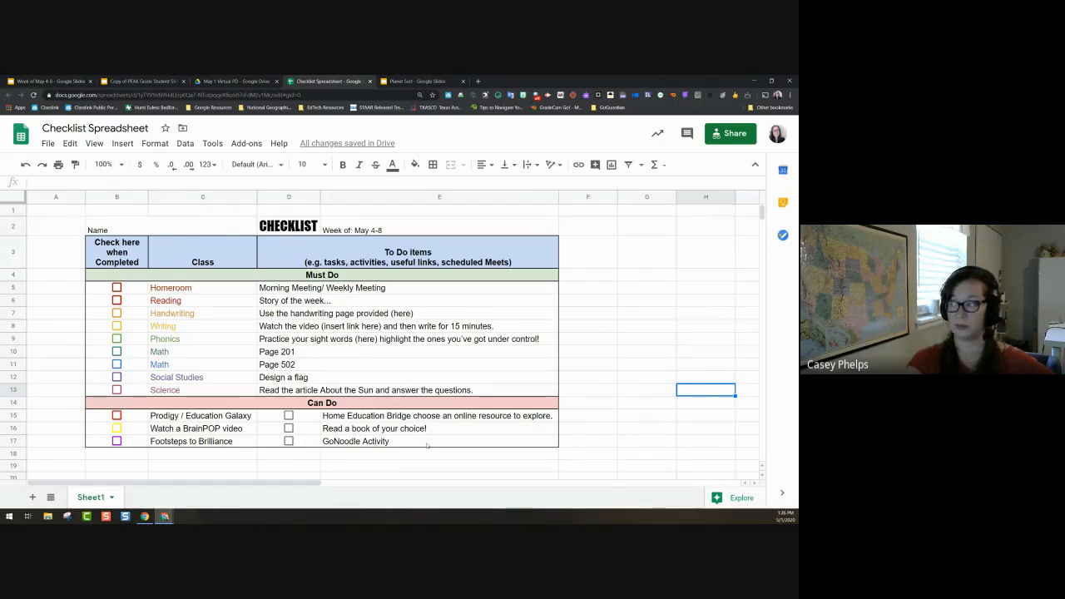
Step: Copy the spreadsheet's share link and paste it into cell G3
left_click(728, 137)
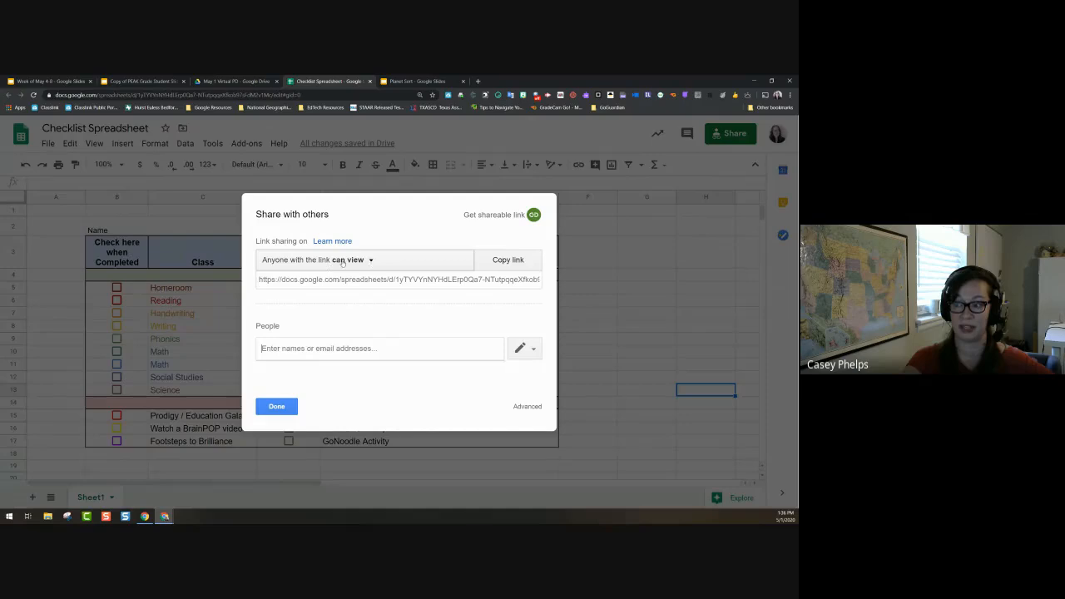
left_click(357, 281)
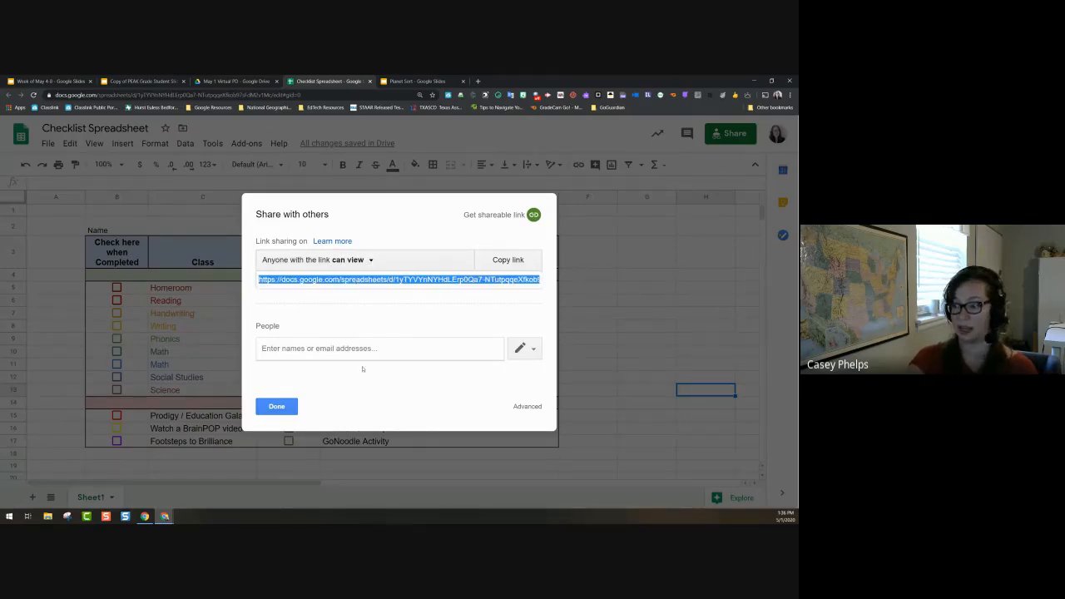
left_click(276, 406)
left_click(632, 255)
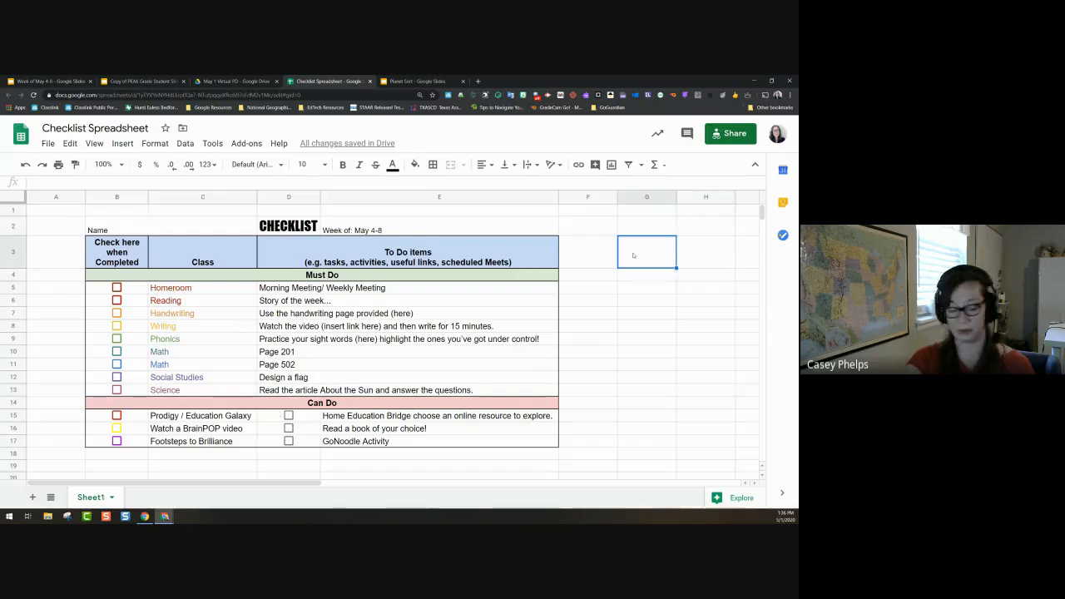
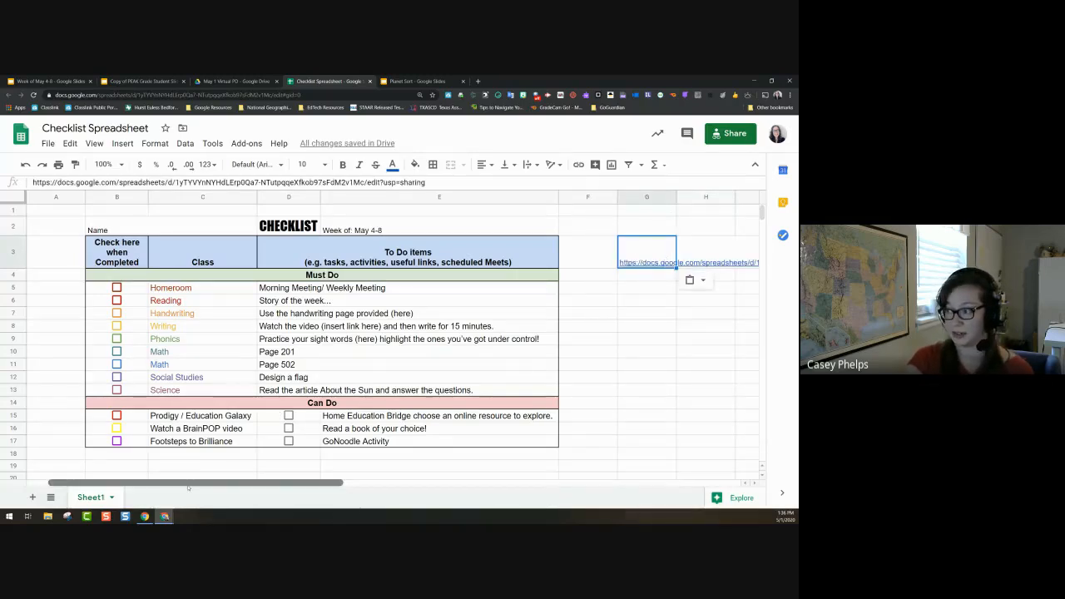
Step: Widen column G and change the link ending from edit?usp=sharing to copy
left_click_drag(188, 483, 352, 483)
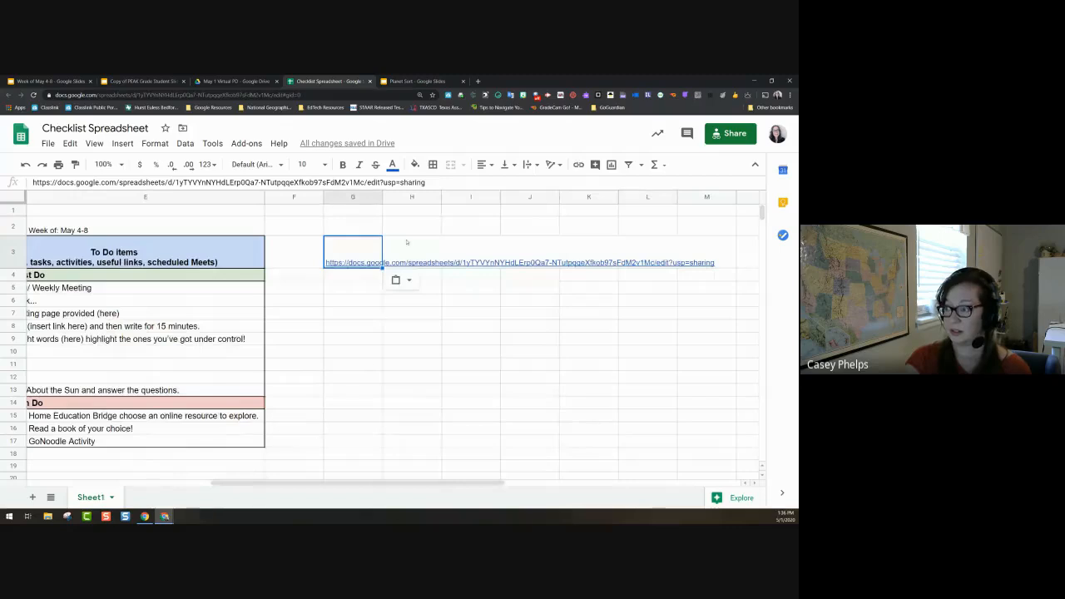
left_click_drag(382, 197, 741, 198)
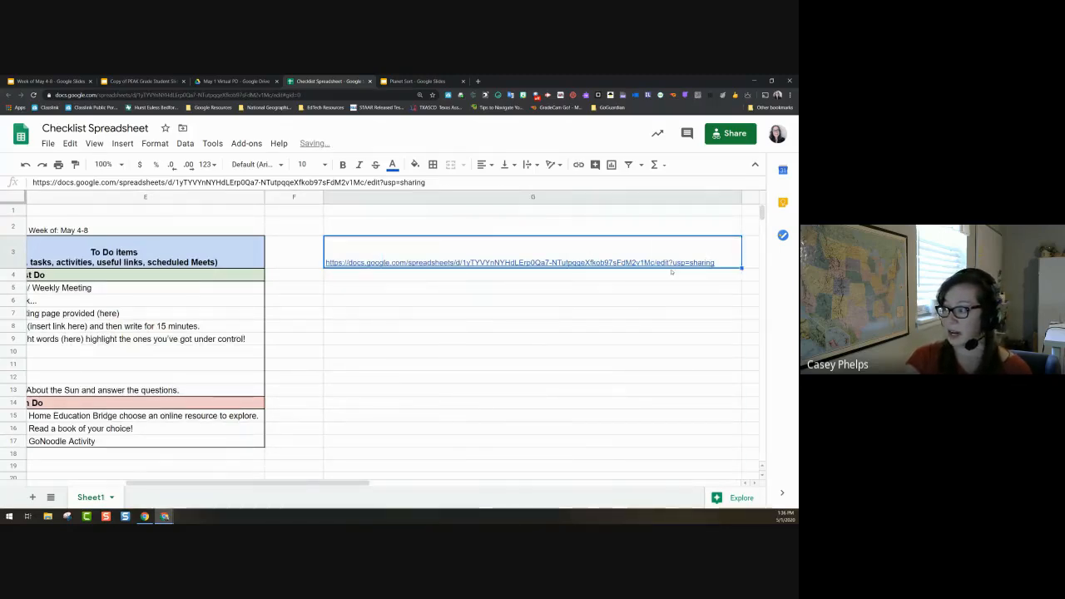
double_click(722, 265)
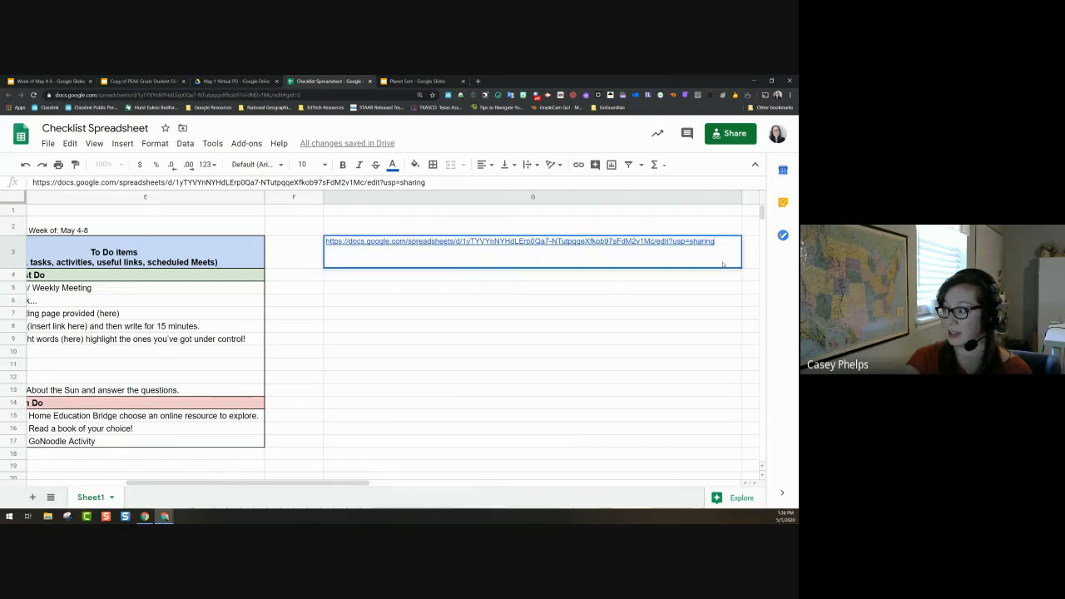
key("shift+Left")
key("shift+Left")
key("shift+Left")
key("shift+Left")
key("shift+Left")
key("shift+Left")
key("shift+Left")
key("shift+Left")
key("shift+Left")
key("shift+Left")
key("shift+Left")
key("shift+Left")
key("shift+Left")
key("shift+Left")
key("shift+Left")
key("shift+Left")
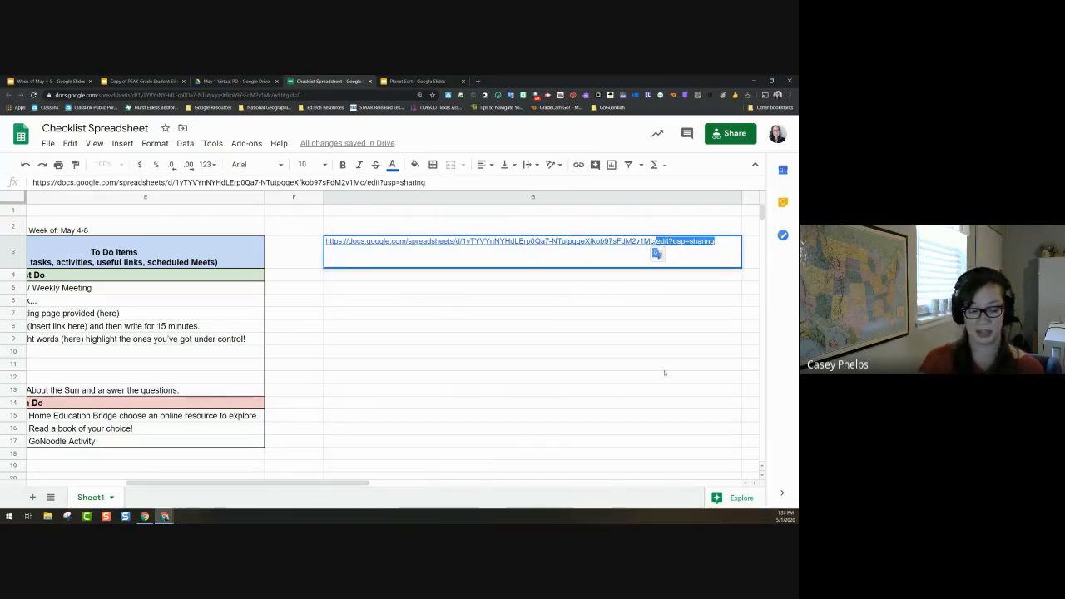
type("copy")
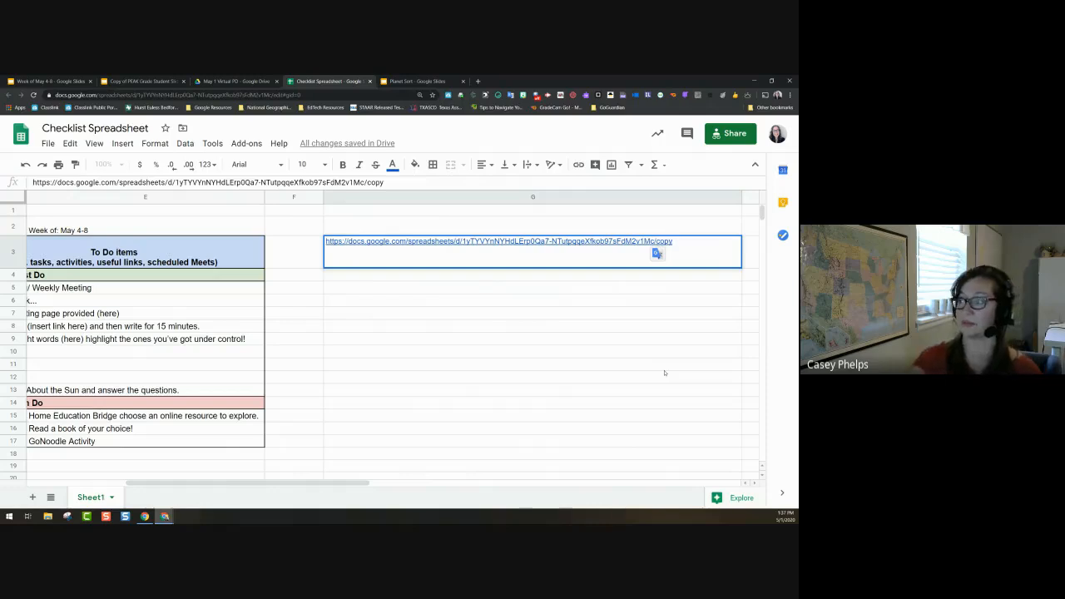
left_click(664, 373)
Step: Open the copy link from G3 to test it
left_click(416, 261)
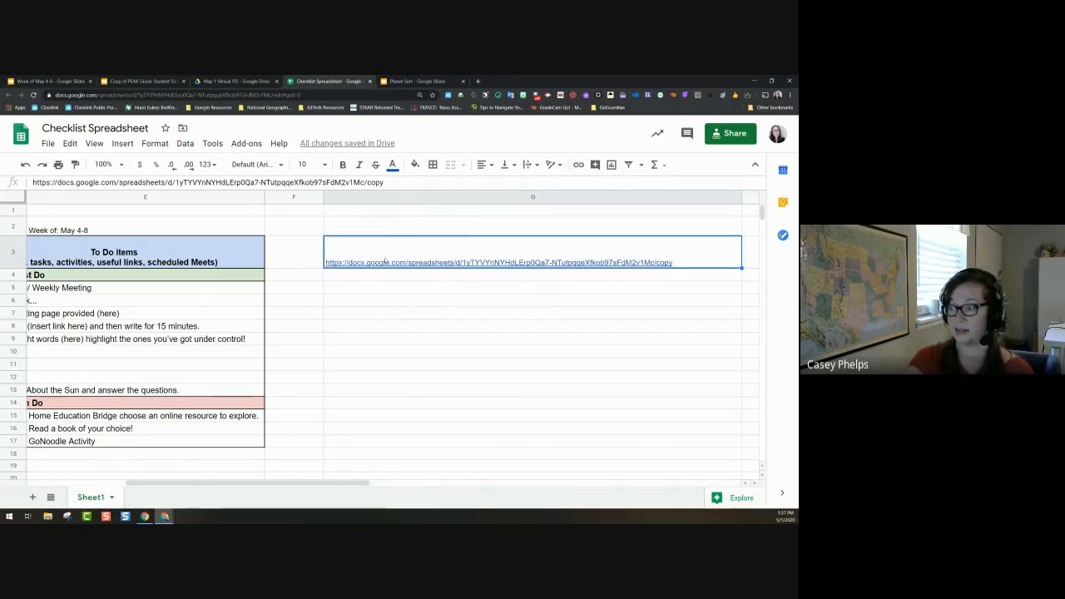
mouse_move(385, 261)
left_click(391, 228)
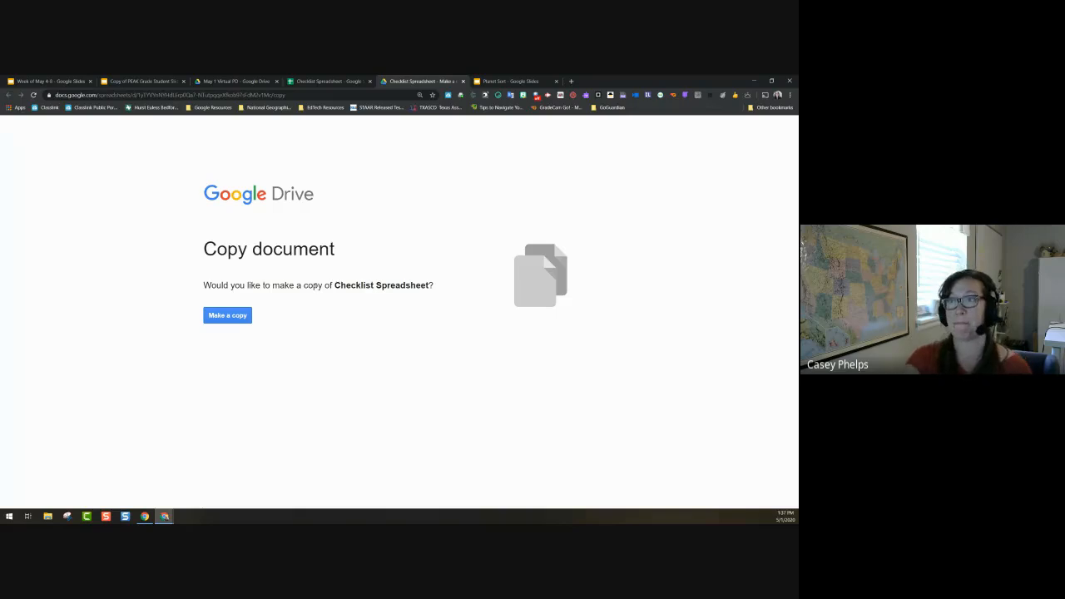
Step: Close the Copy document test tab and return to the Week of May 4-8 slides
left_click(462, 82)
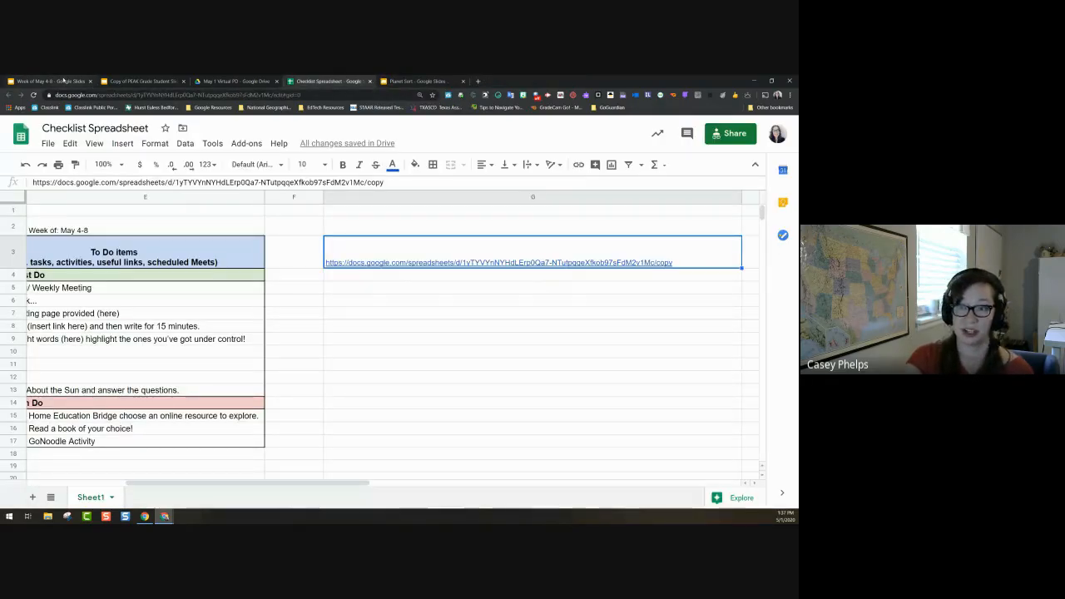
left_click(49, 81)
Step: Scroll through the Week of May 4-8 slides, then go back to the May 1 Virtual PD folder
scroll(46, 334, "up", 3)
scroll(46, 335, "down", 6)
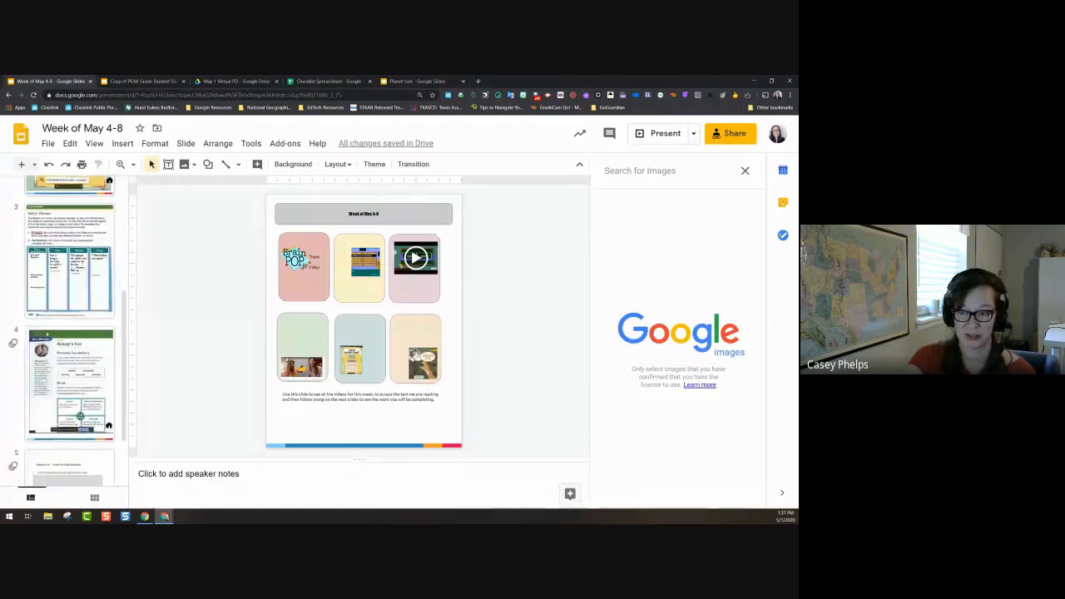
scroll(47, 335, "up", 5)
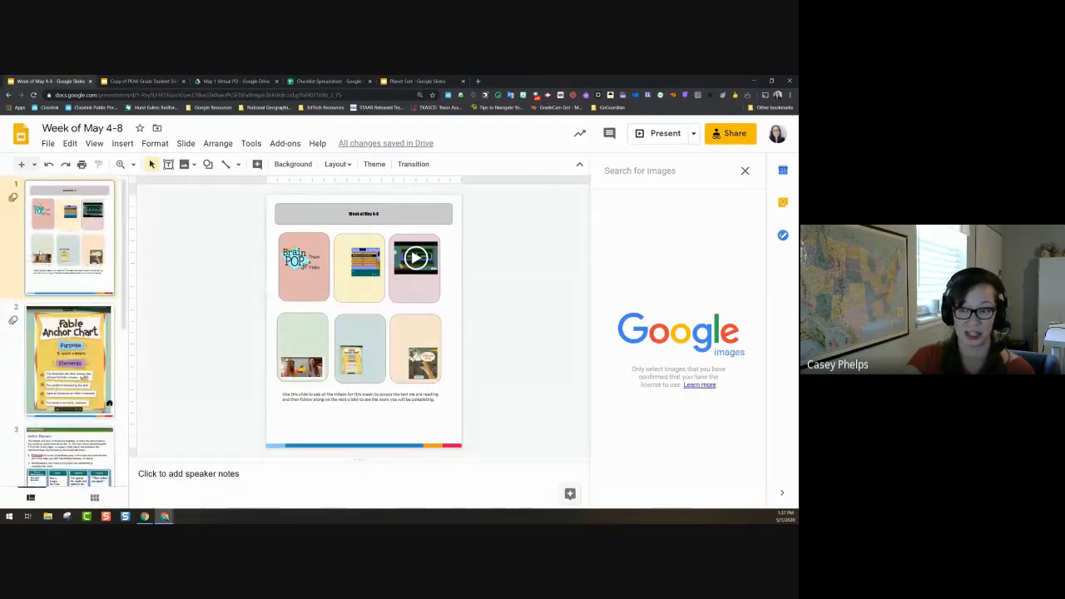
left_click(237, 81)
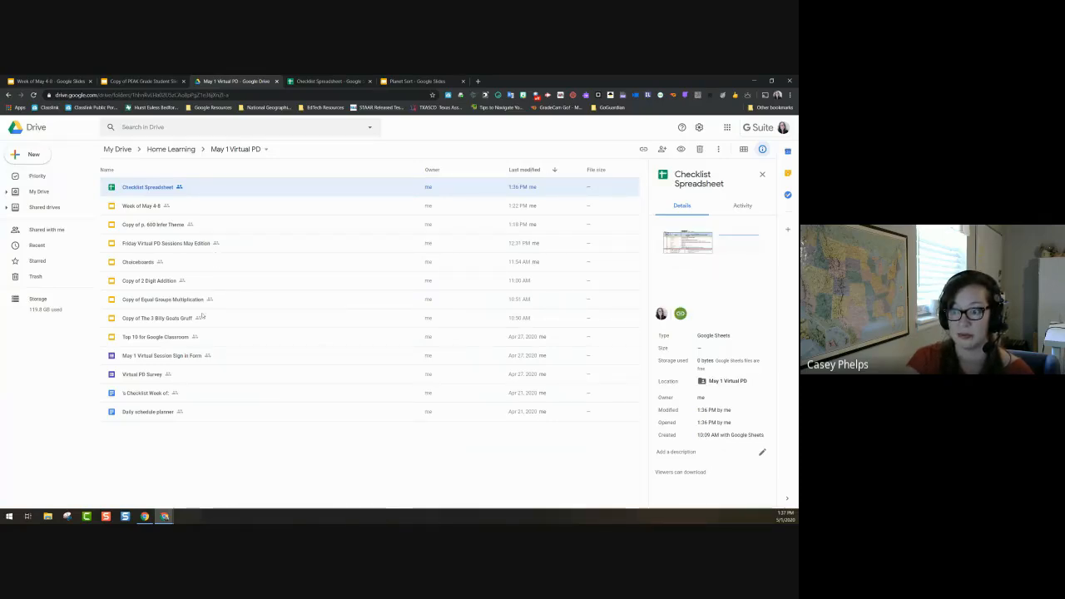
Step: Open the old "'s Checklist Week of:" document from the Drive file list
left_click(157, 393)
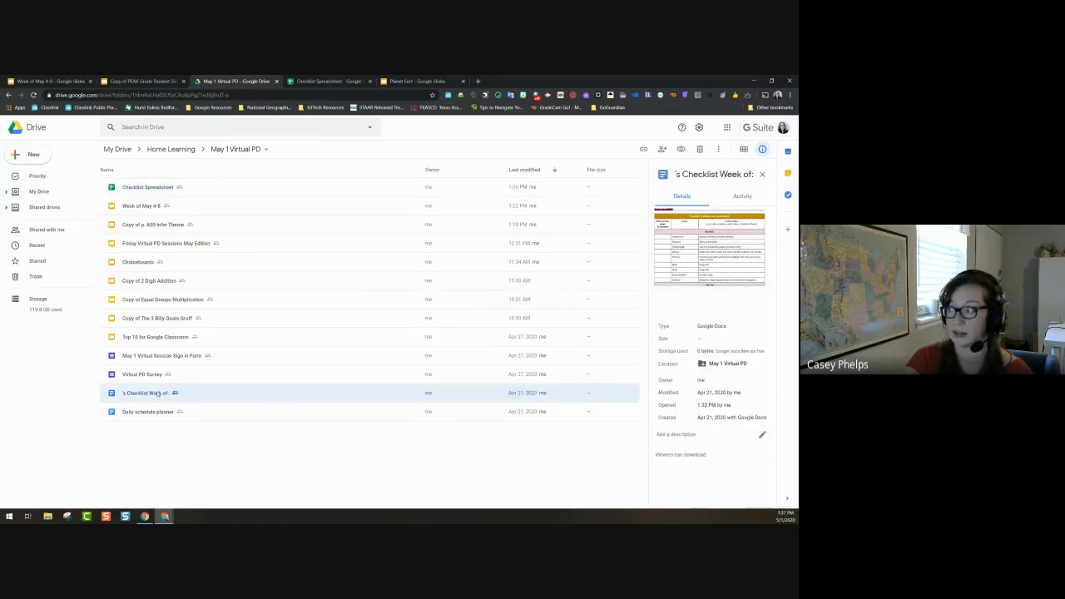
double_click(157, 393)
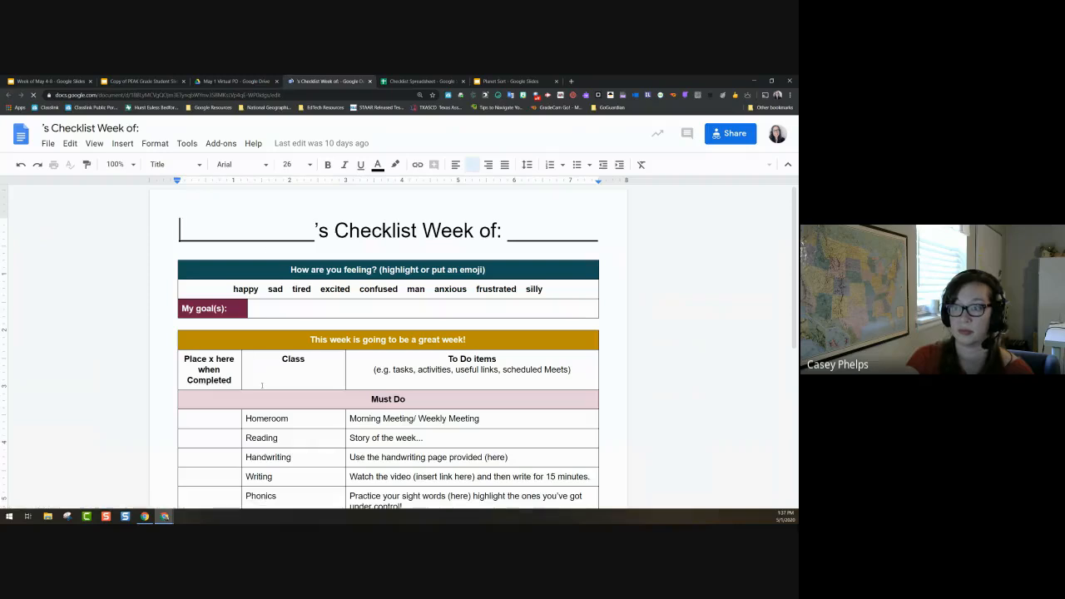
Step: Review the old checklist Doc and select it from the title through the tables
scroll(262, 387, "down", 3)
scroll(263, 387, "down", 3)
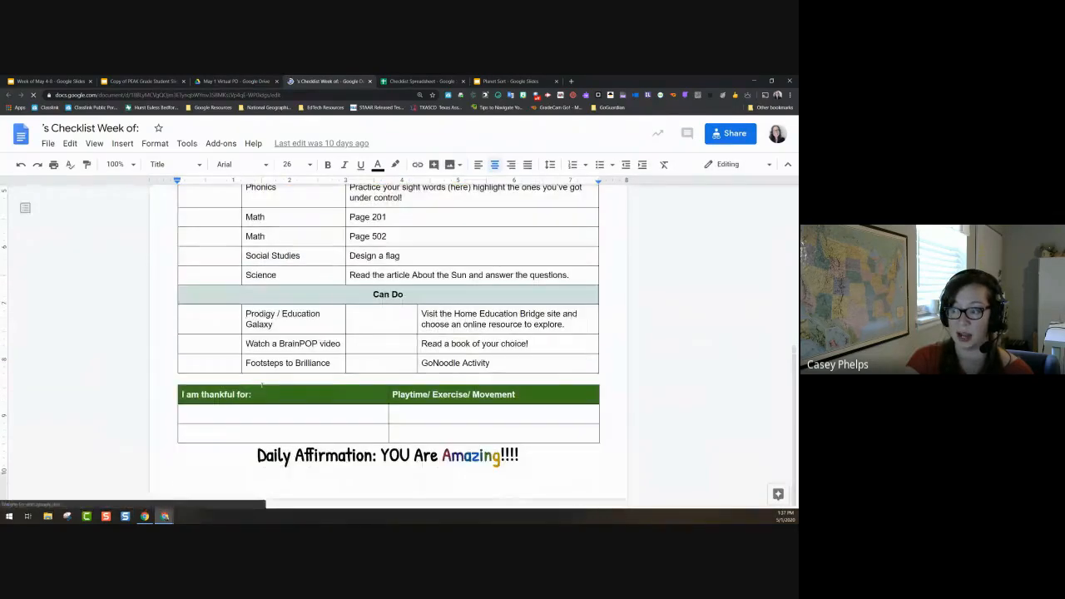
scroll(262, 385, "up", 5)
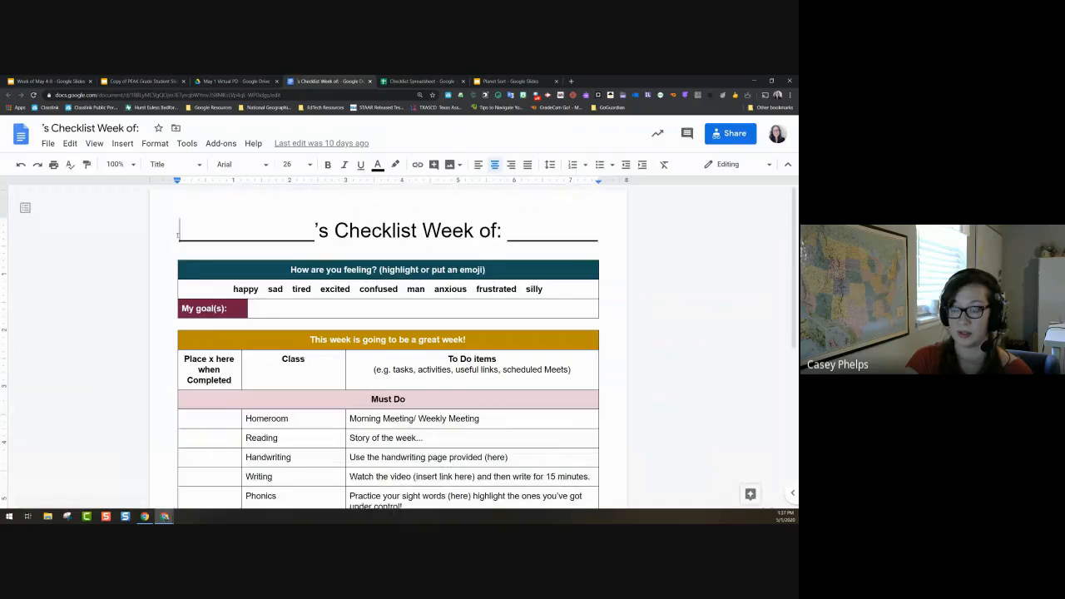
left_click_drag(178, 235, 529, 457)
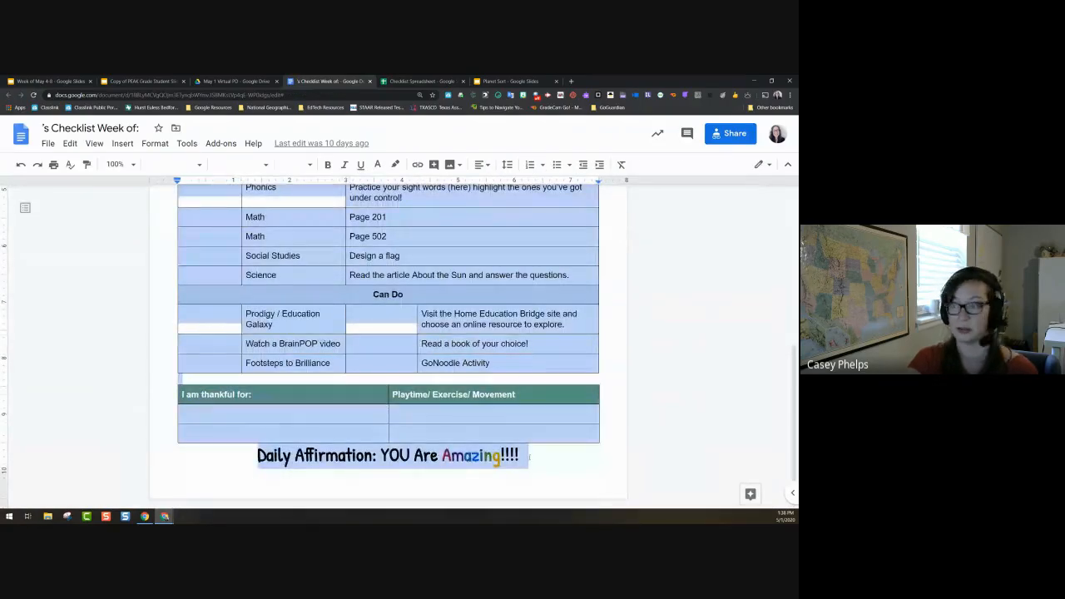
Step: Insert a new blank slide and move it to the start of the Week of May 4-8 deck
left_click(39, 78)
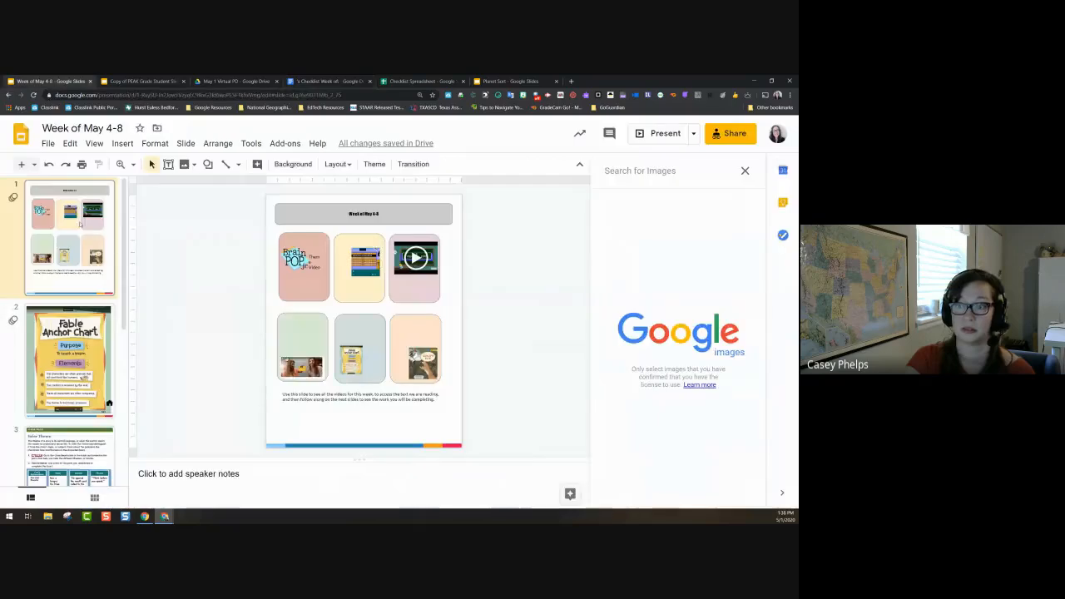
right_click(86, 279)
left_click(109, 281)
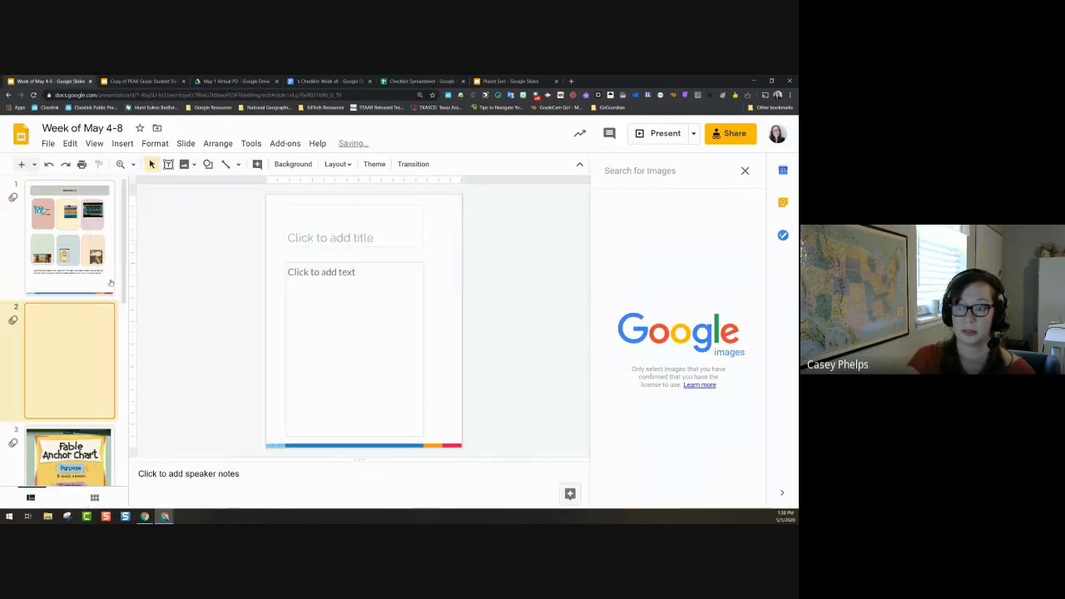
left_click_drag(87, 333, 83, 212)
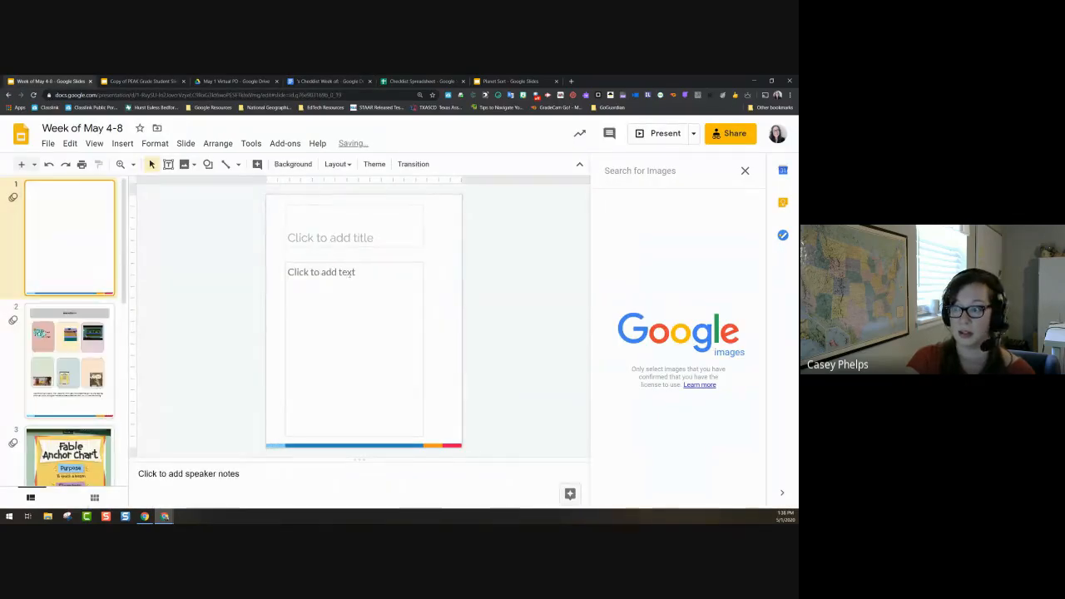